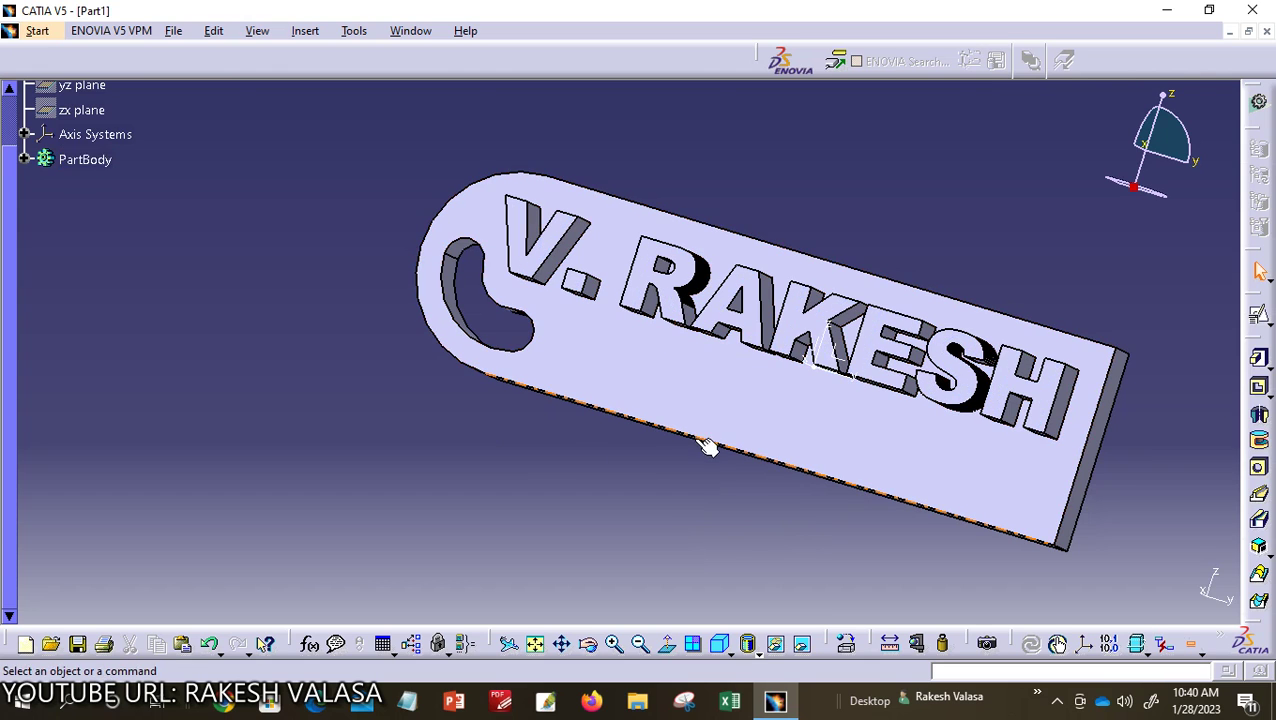
# Step: Create a new Part document from File > New
pyautogui.click(588, 643)
pyautogui.moveTo(533, 563); pyautogui.dragTo(749, 497)
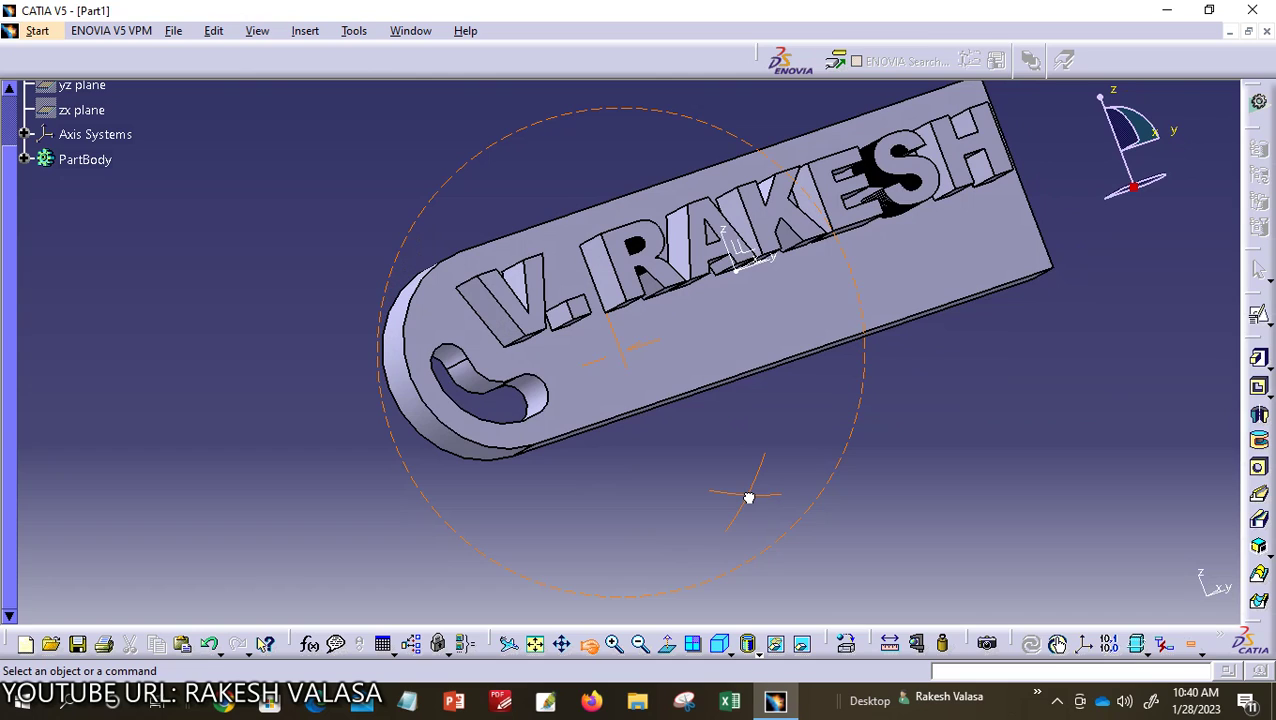
pyautogui.moveTo(749, 497); pyautogui.dragTo(708, 492)
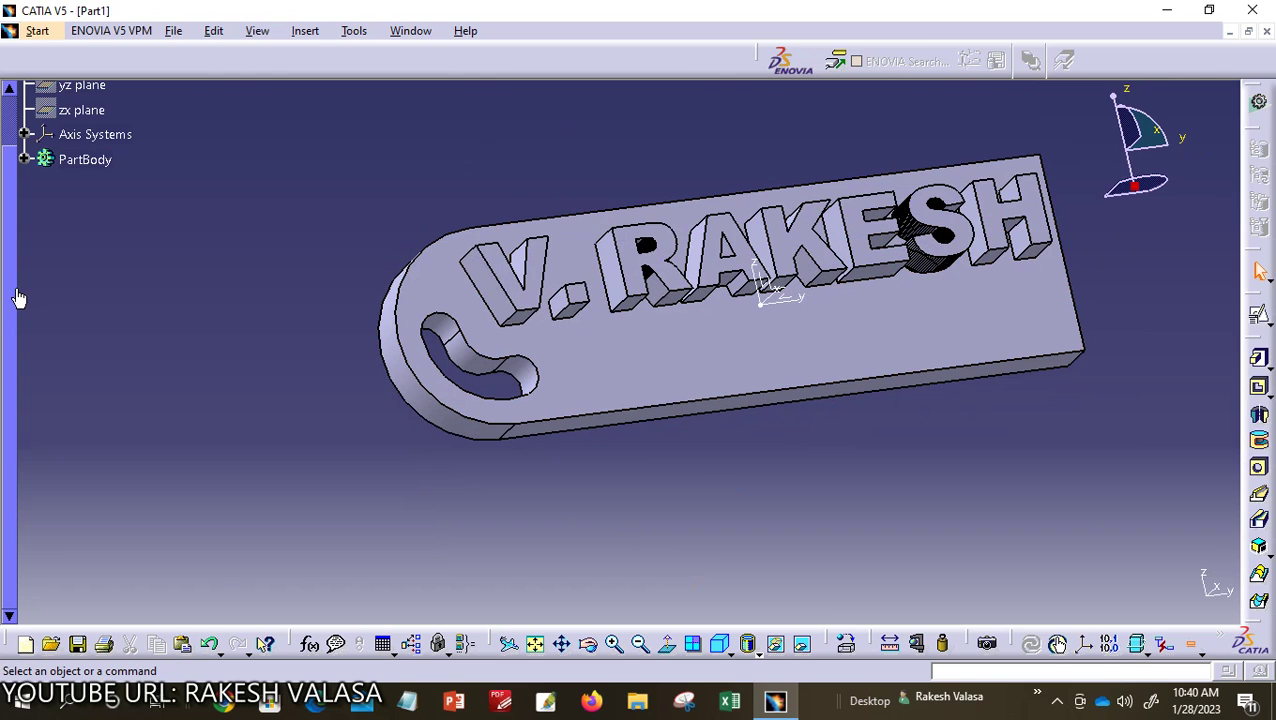
pyautogui.click(176, 36)
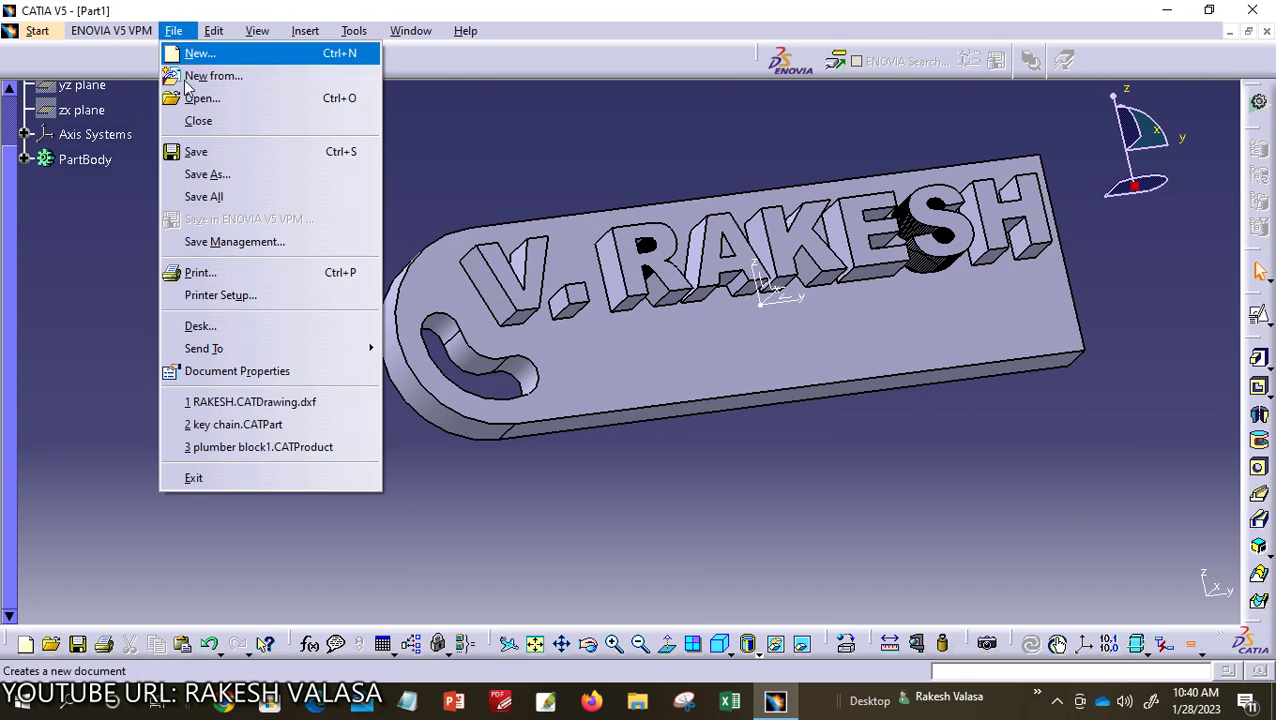
pyautogui.click(211, 60)
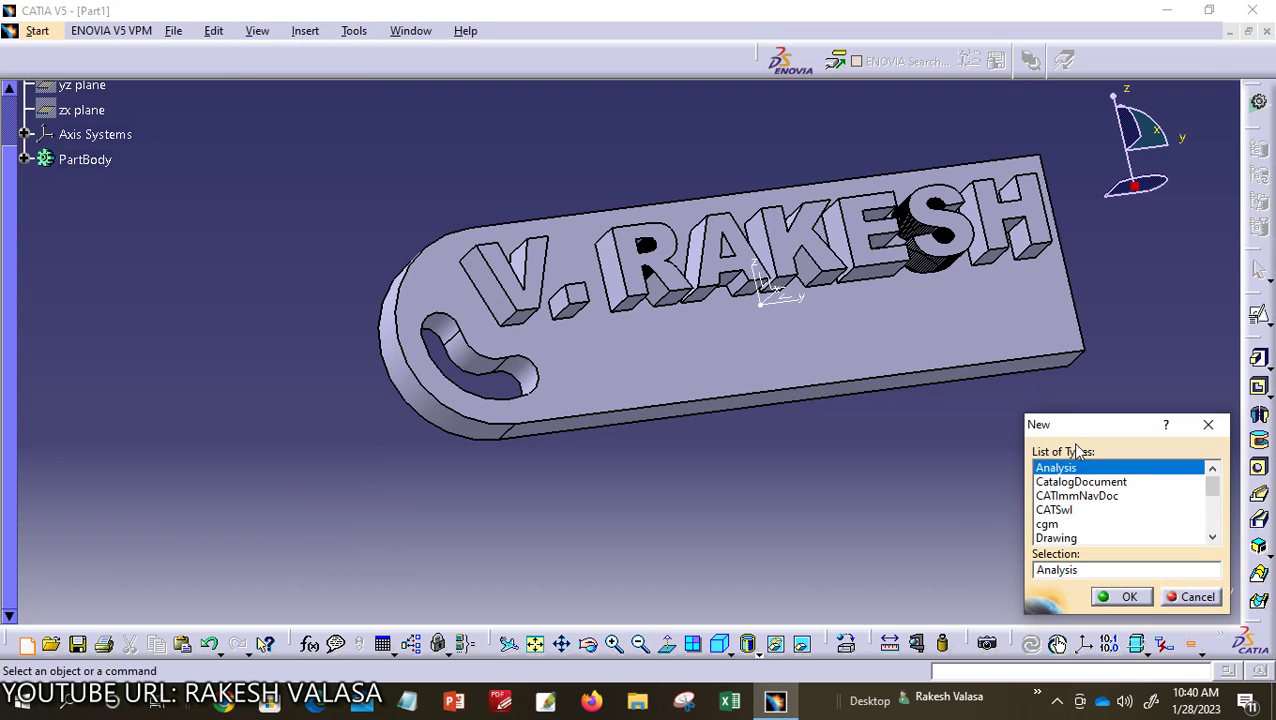
pyautogui.click(1212, 538)
pyautogui.click(1212, 538)
pyautogui.click(1212, 538)
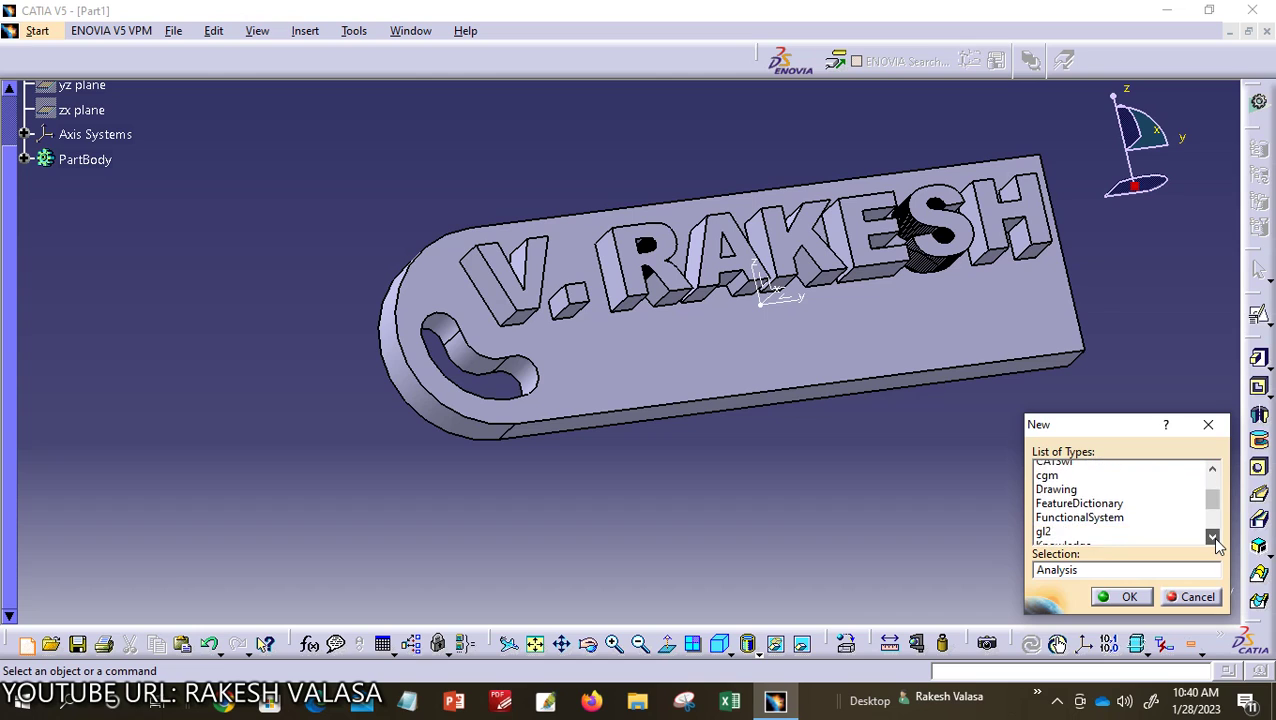
pyautogui.click(1212, 538)
pyautogui.click(1212, 538)
pyautogui.click(1212, 538)
pyautogui.click(1212, 538)
pyautogui.click(1212, 538)
pyautogui.click(1048, 496)
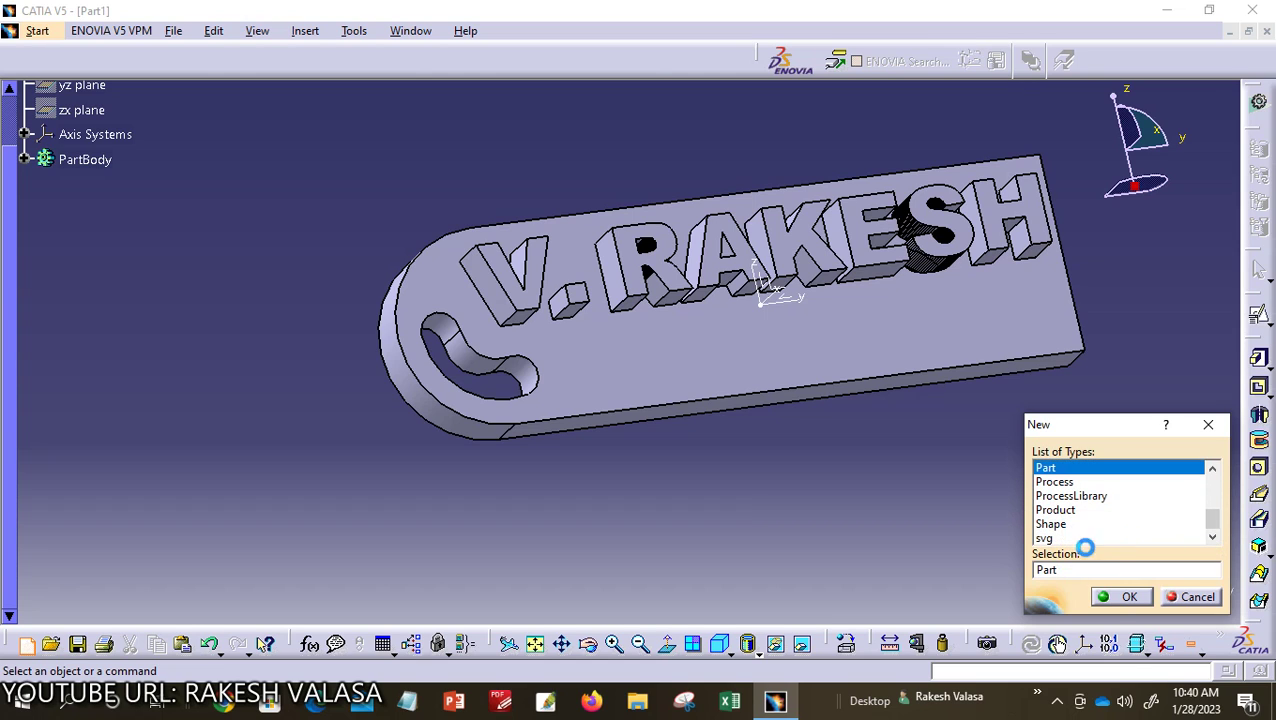
pyautogui.click(1110, 596)
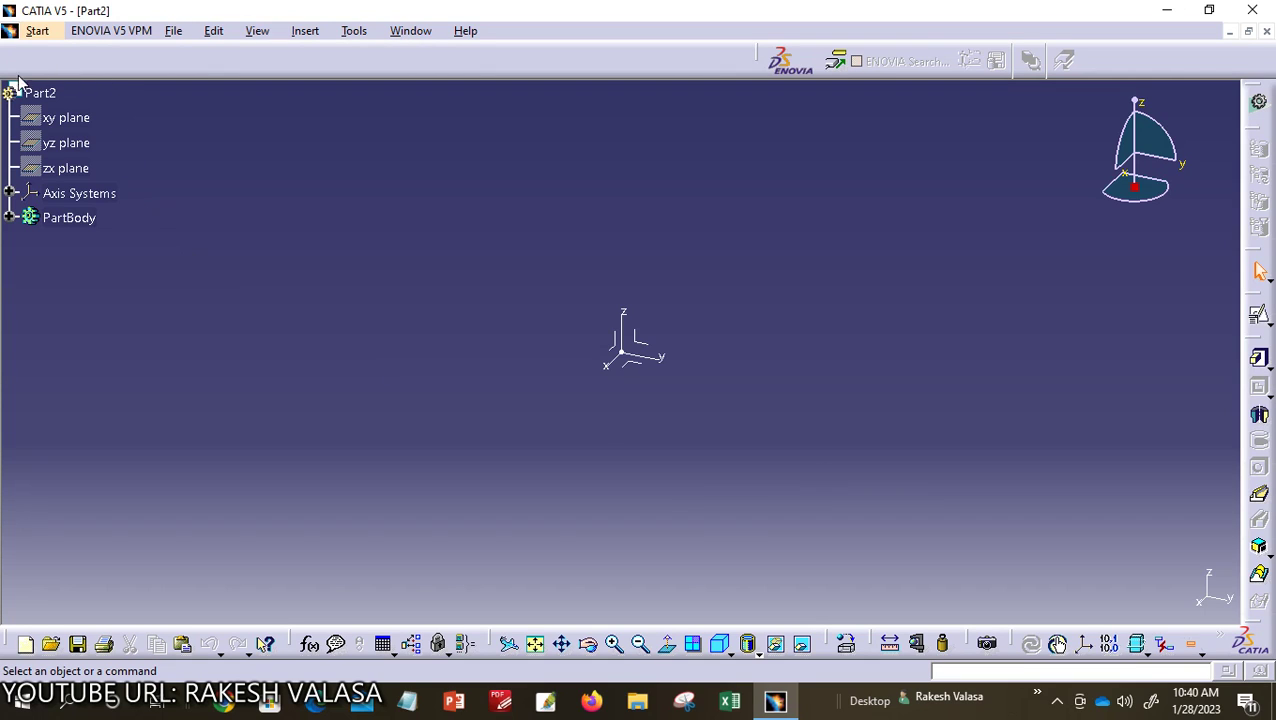
# Step: Start a sketch on the yz plane
pyautogui.click(88, 148)
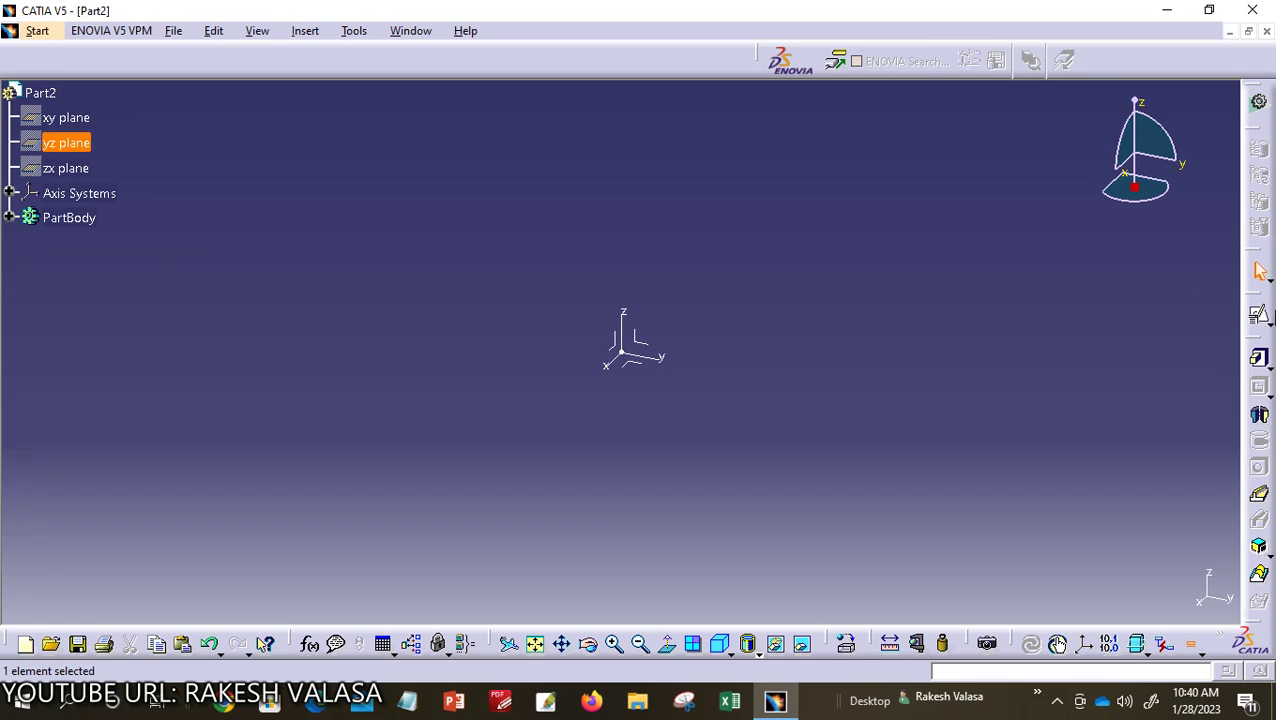
pyautogui.click(1264, 318)
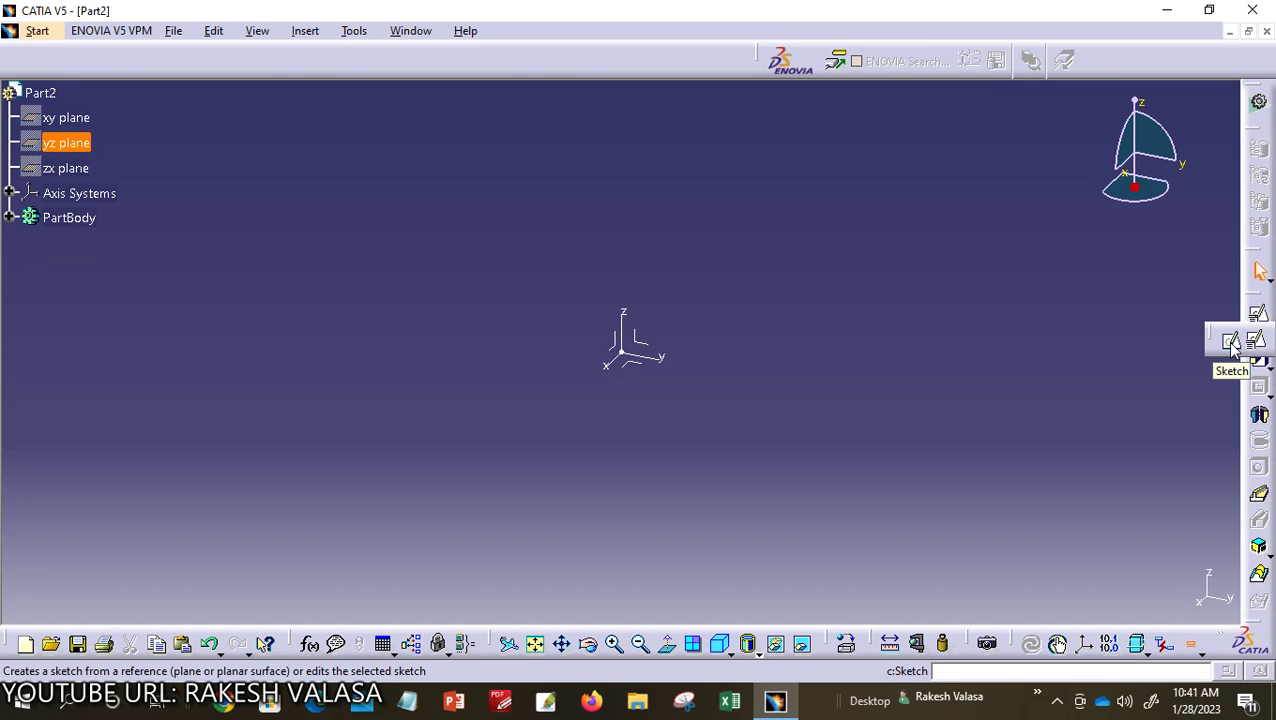
pyautogui.click(1231, 343)
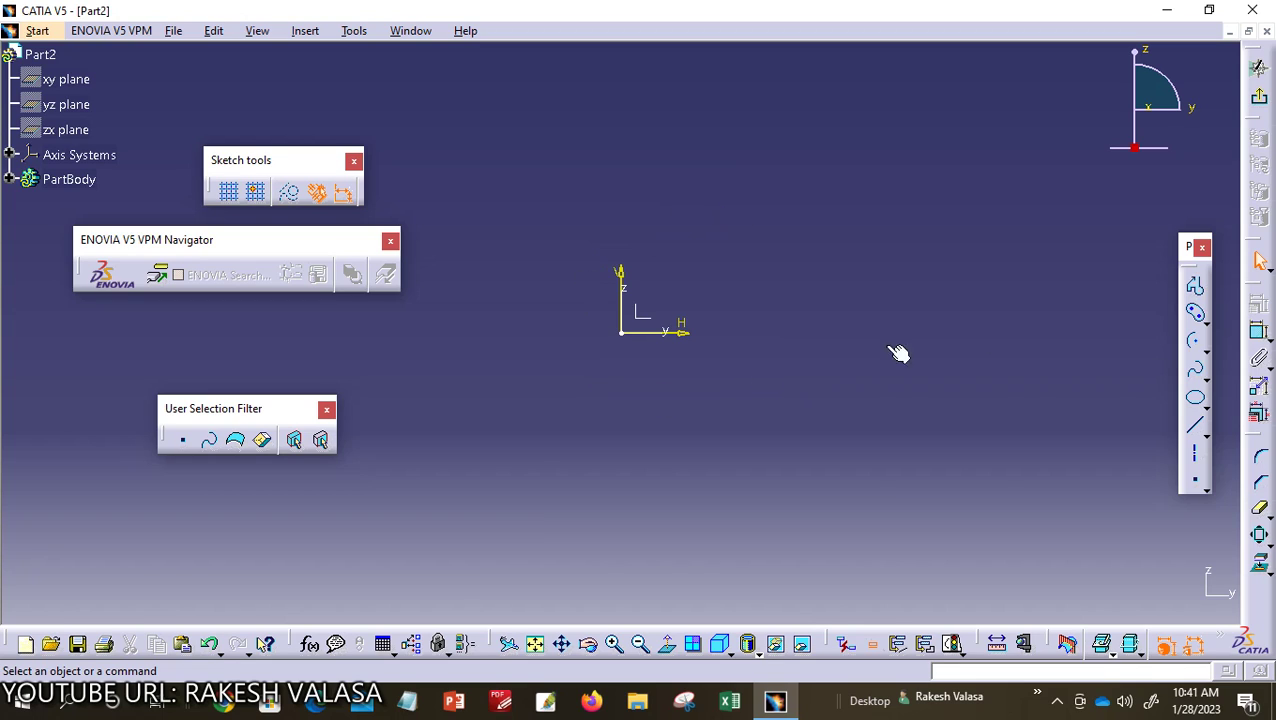
# Step: Draw a centred rectangle with its centre at the sketch origin
pyautogui.click(1207, 323)
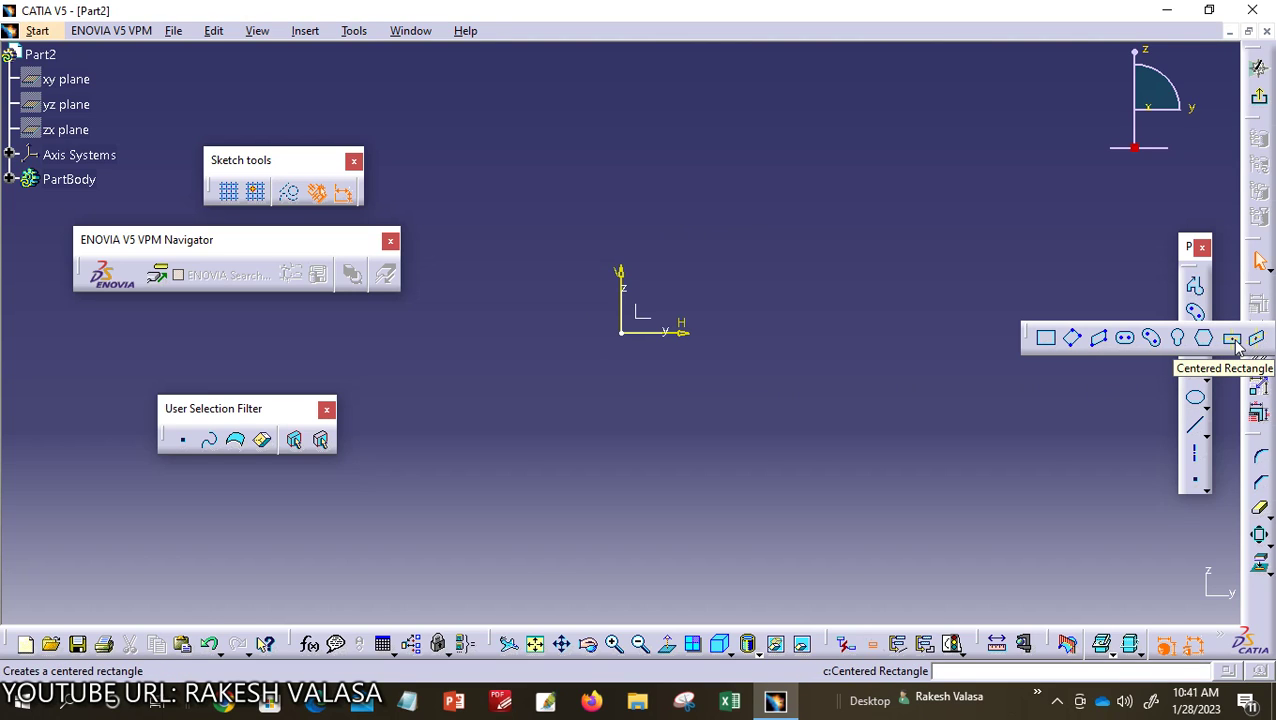
pyautogui.click(1236, 344)
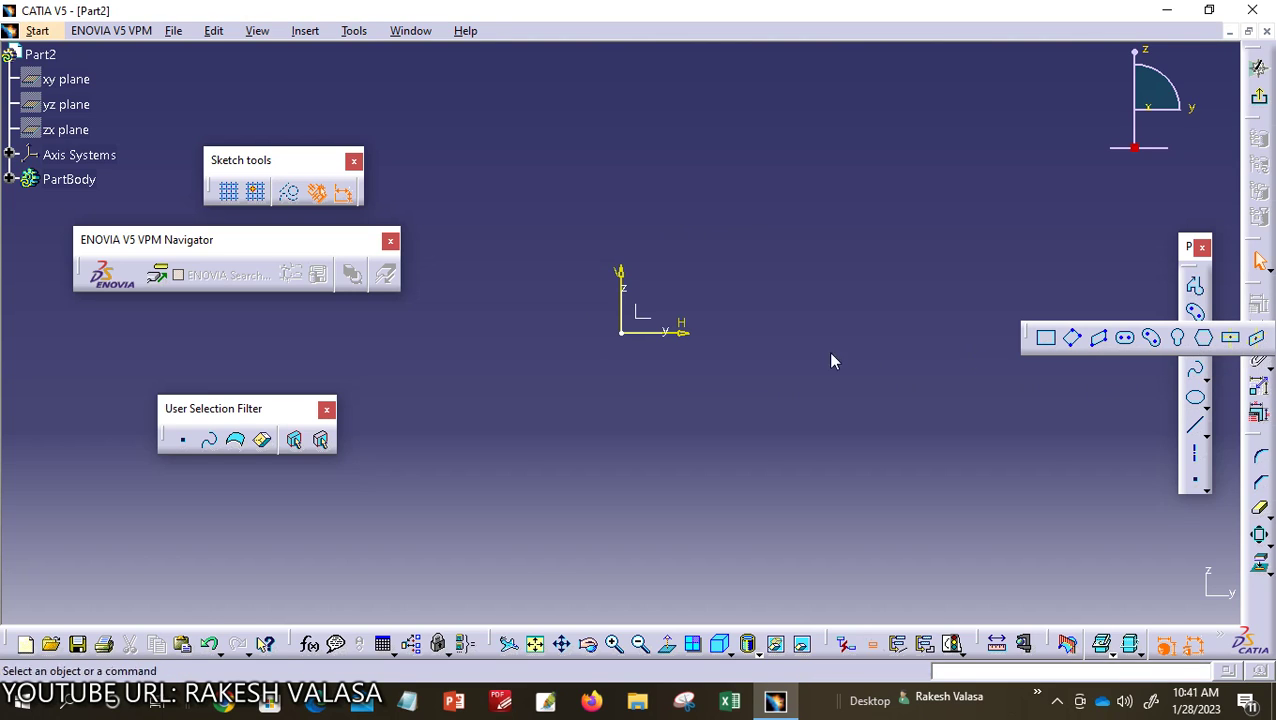
pyautogui.click(622, 332)
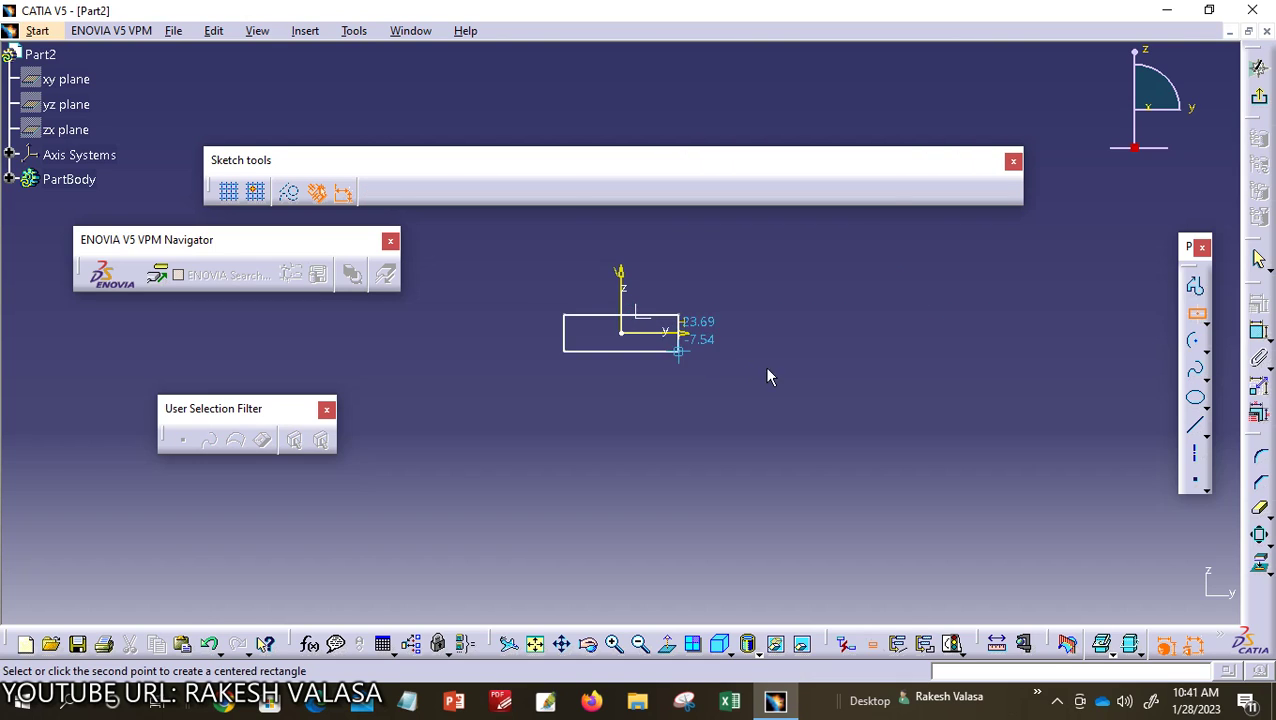
pyautogui.click(851, 399)
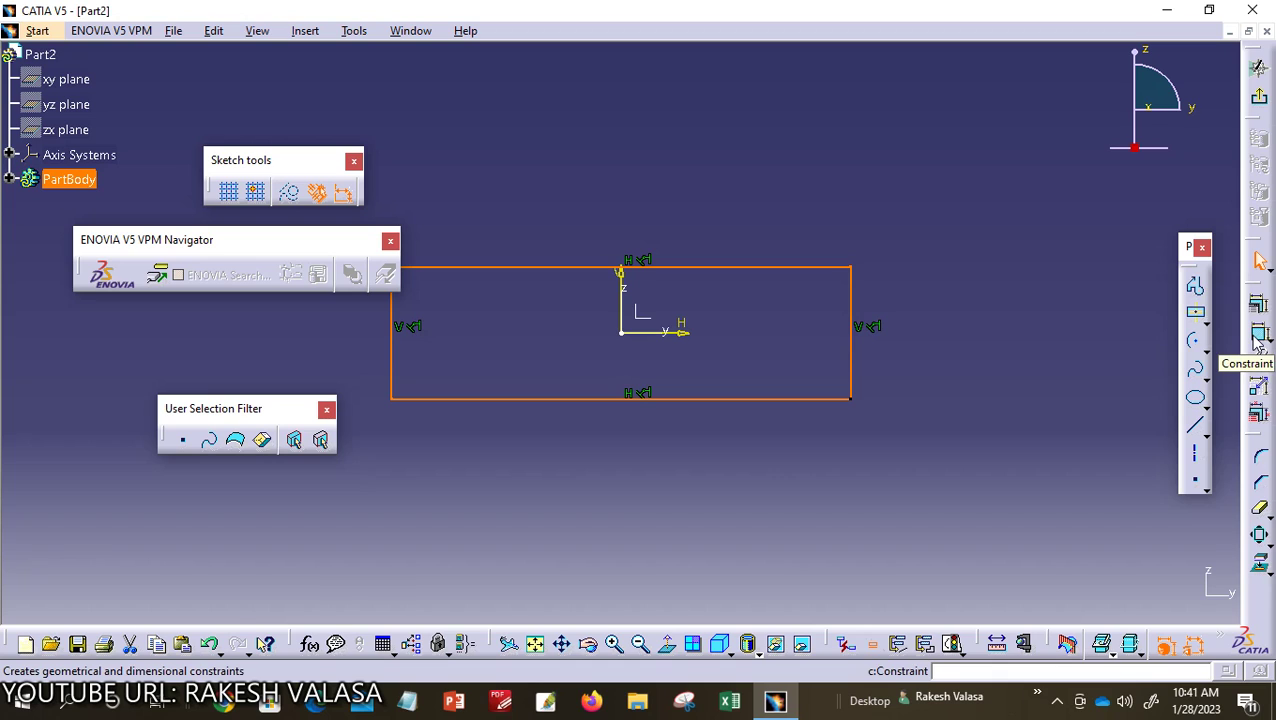
# Step: Dimension the rectangle's bottom edge to 120 mm and its right edge to 40 mm
pyautogui.click(1260, 336)
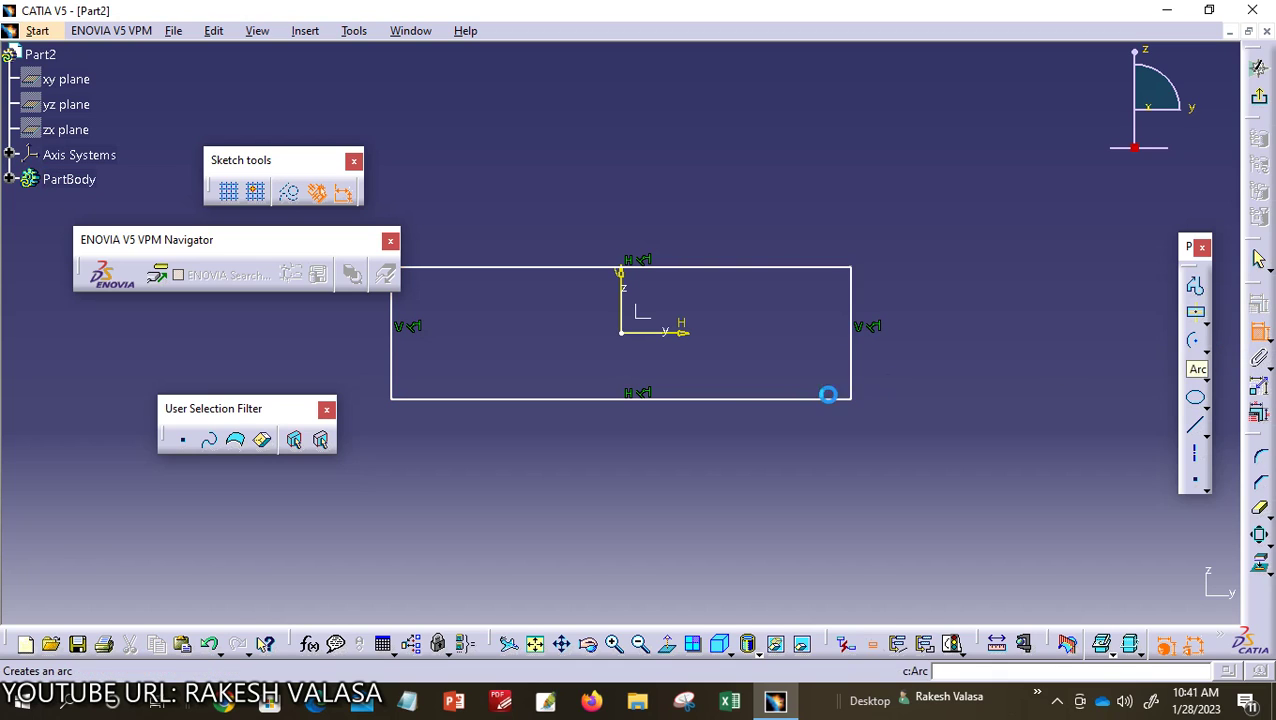
pyautogui.click(740, 399)
pyautogui.click(621, 445)
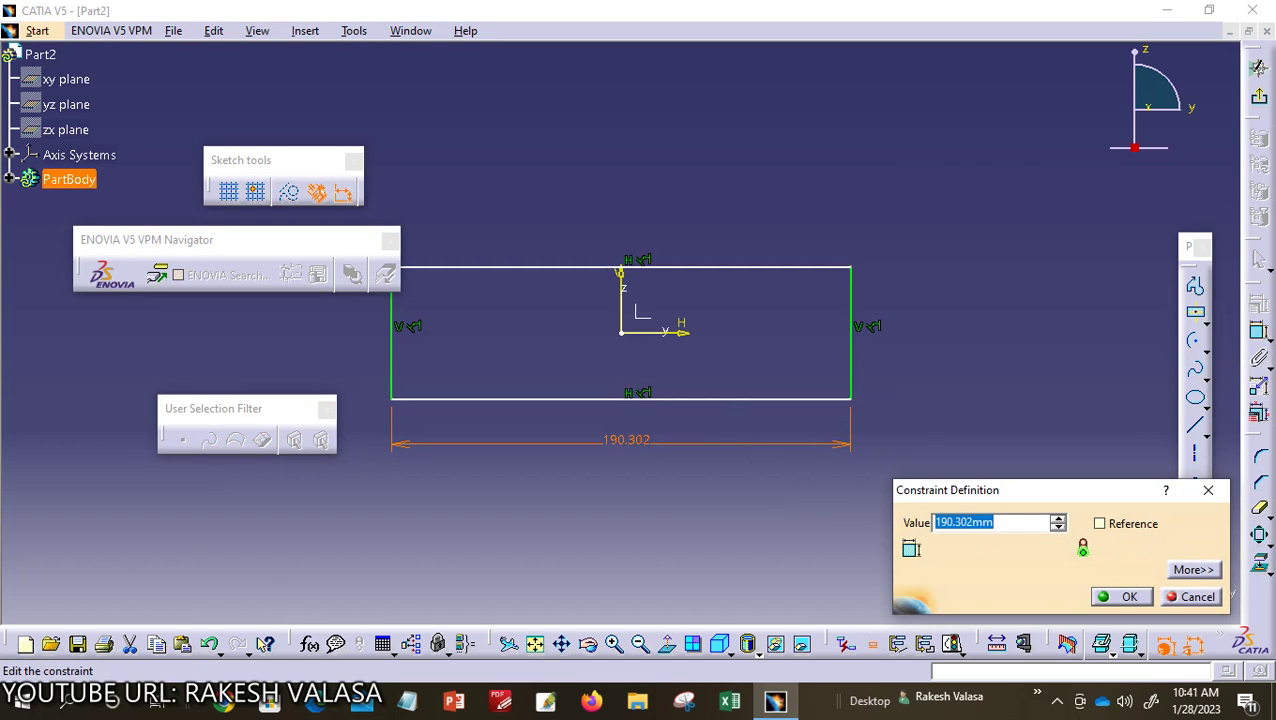
pyautogui.write('120')
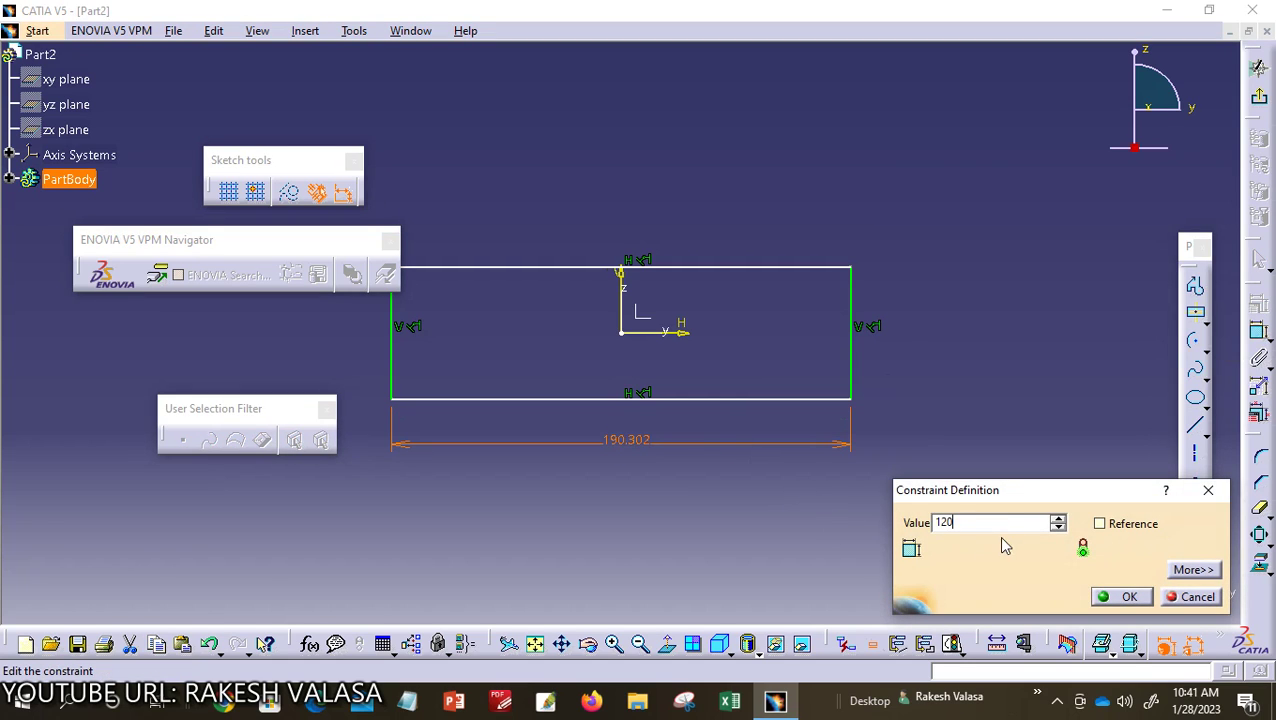
pyautogui.click(1117, 597)
pyautogui.click(1258, 334)
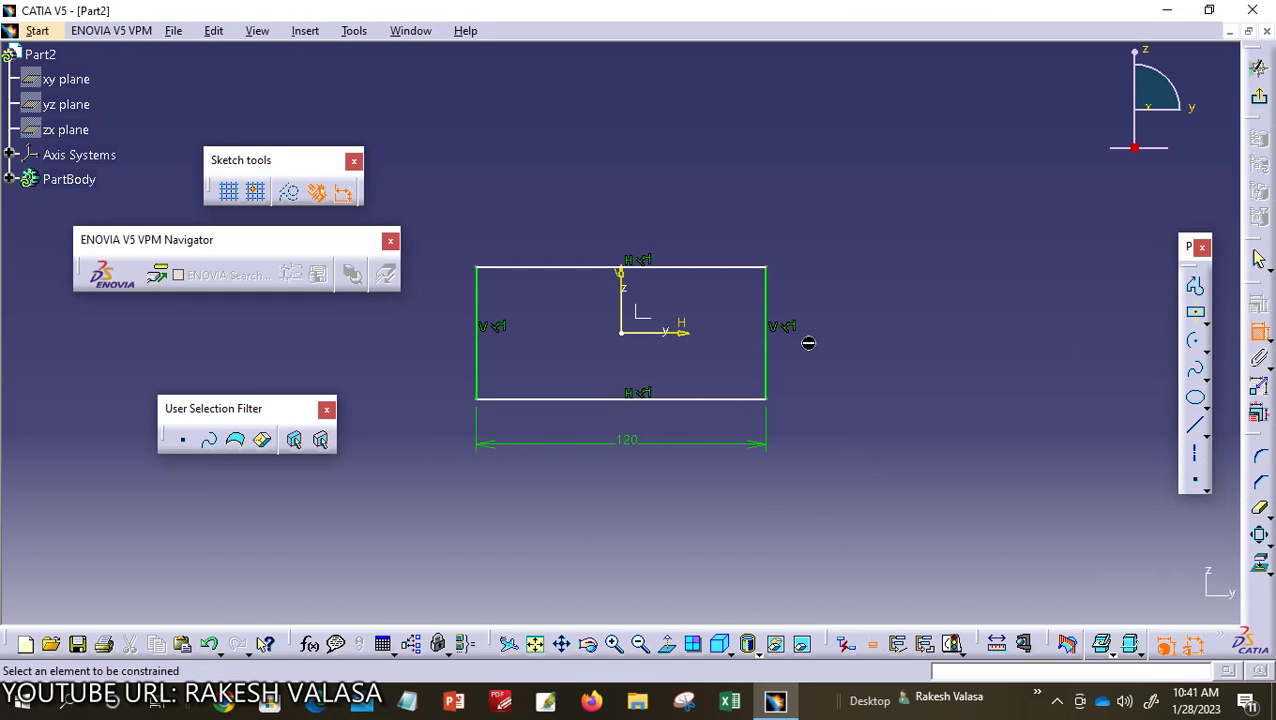
pyautogui.click(768, 360)
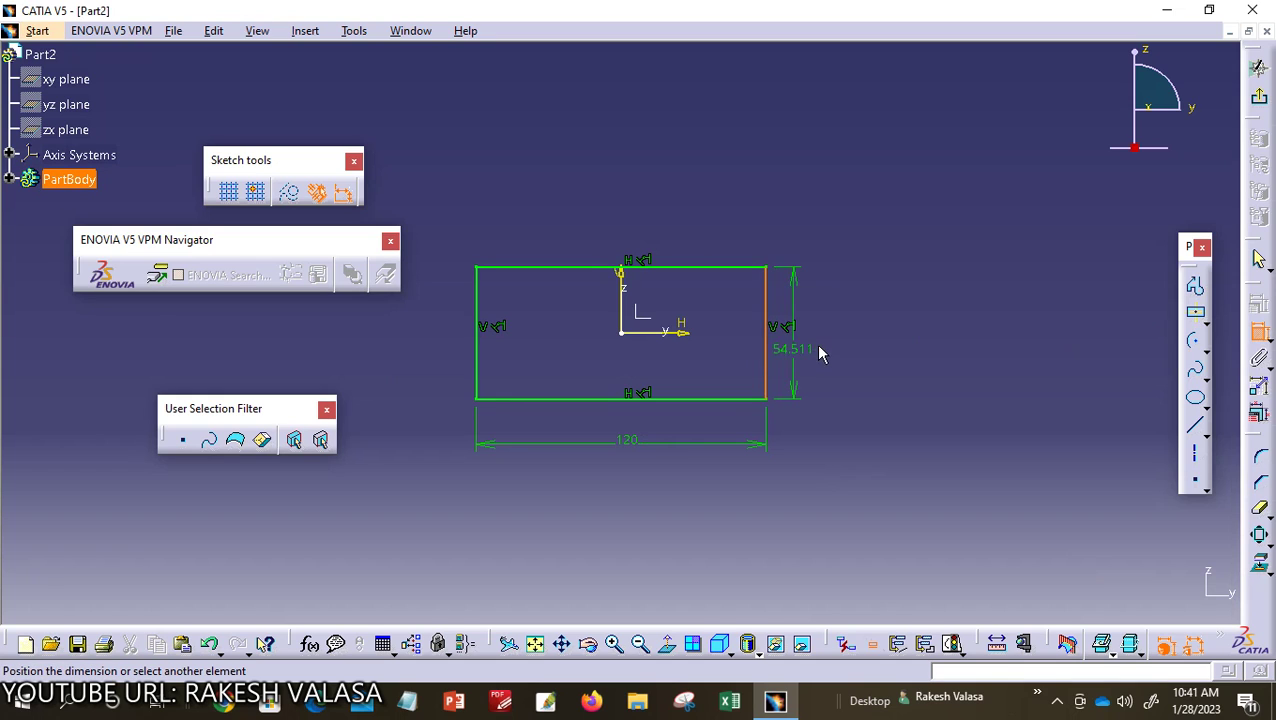
pyautogui.click(830, 345)
pyautogui.doubleClick(830, 345)
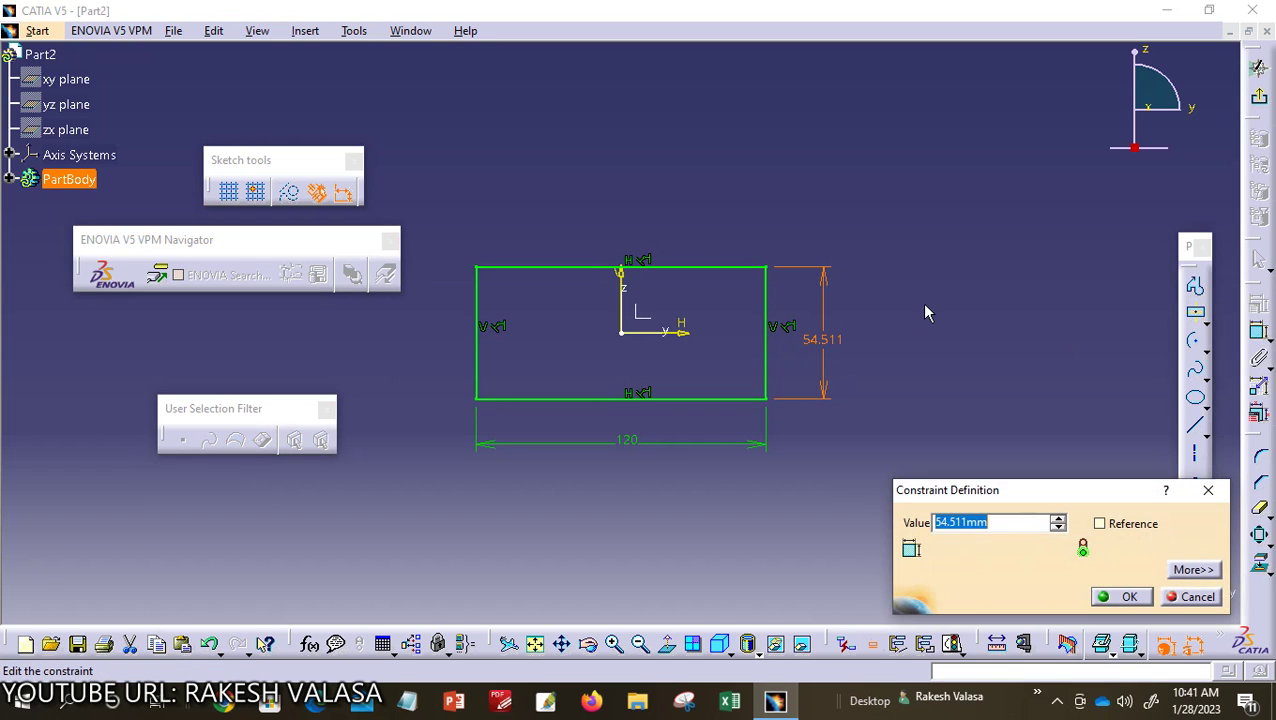
pyautogui.write('40')
pyautogui.press('Return')
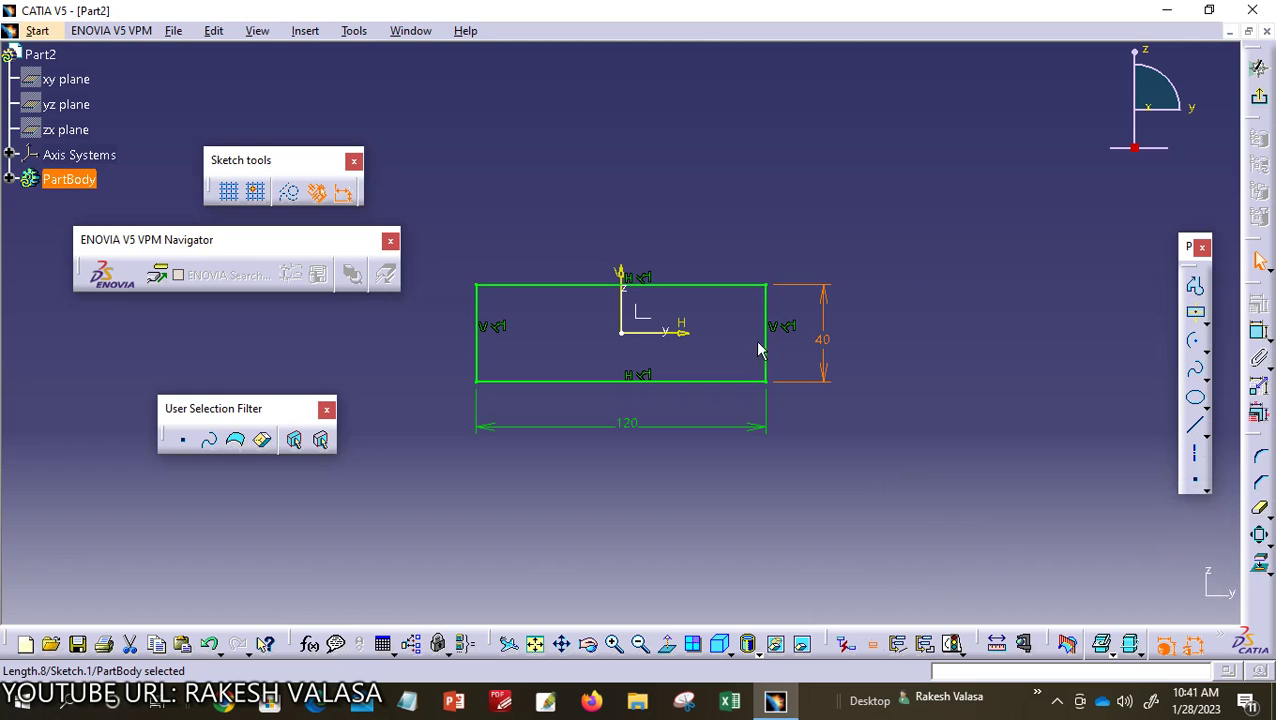
pyautogui.moveTo(917, 315); pyautogui.dragTo(990, 313, button='middle')
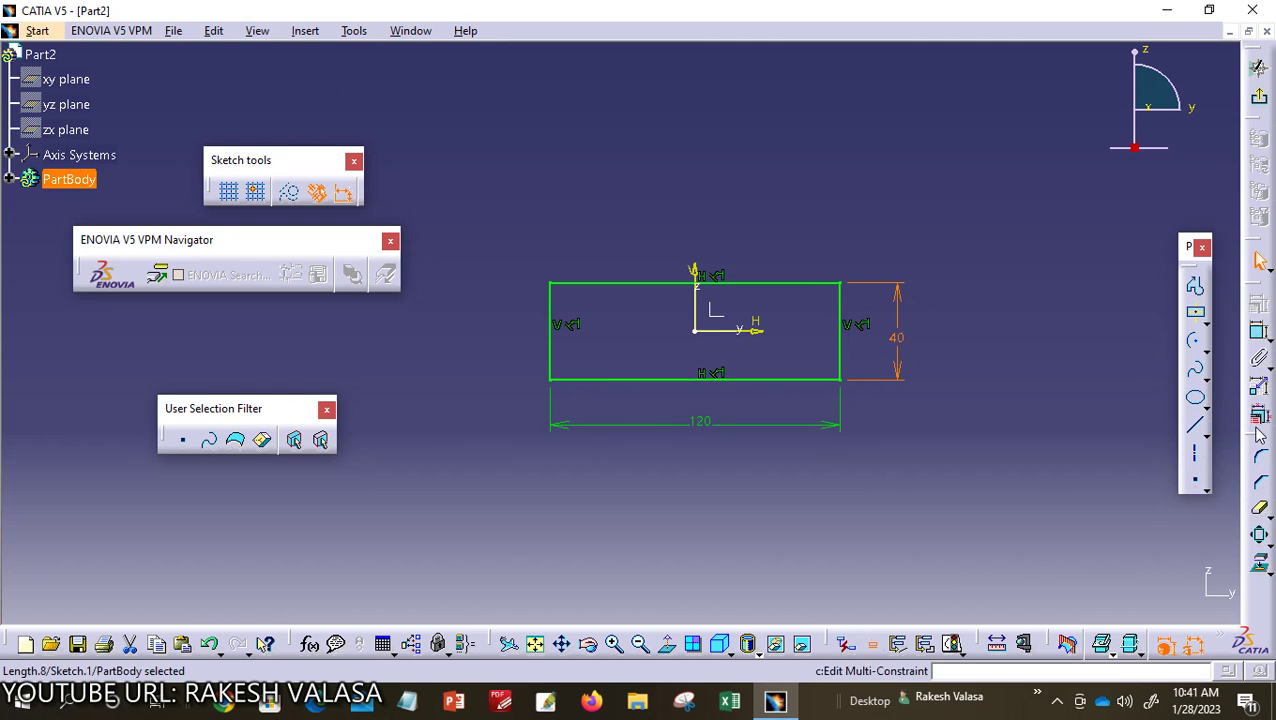
# Step: Replace the rectangle's straight left edge with an arc from bottom-left to top-left corner
pyautogui.click(1207, 350)
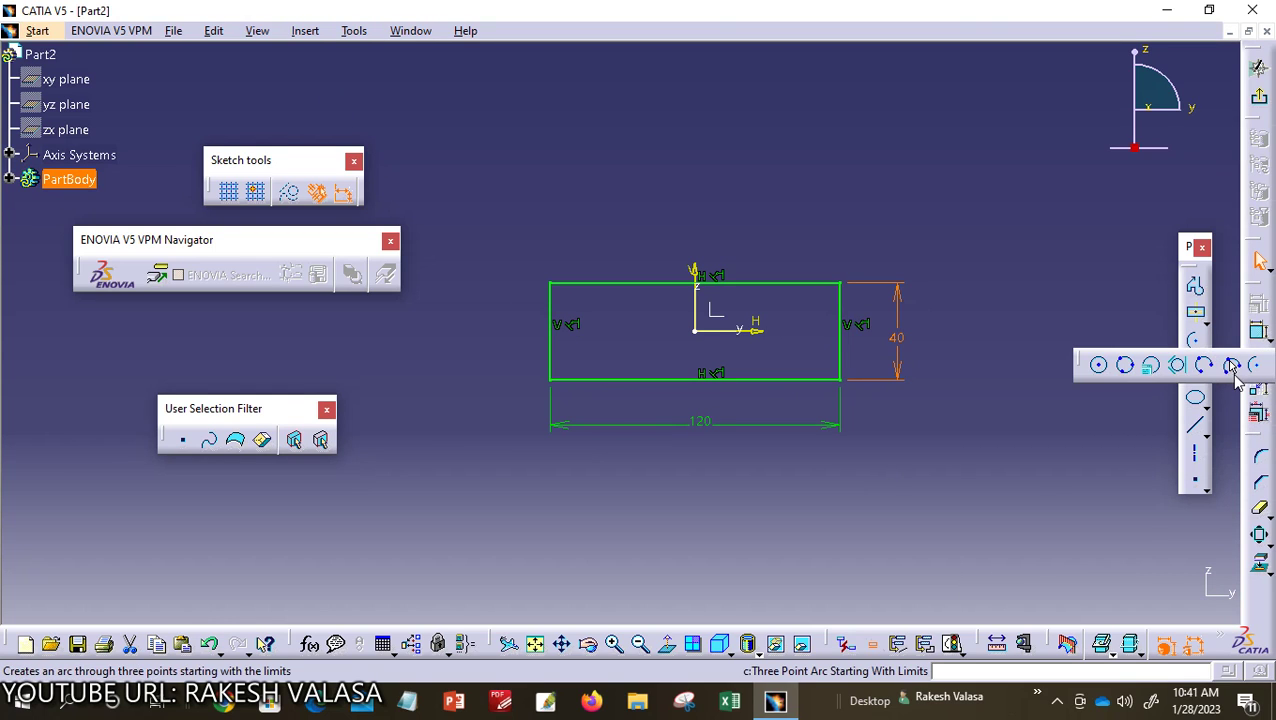
pyautogui.click(1100, 368)
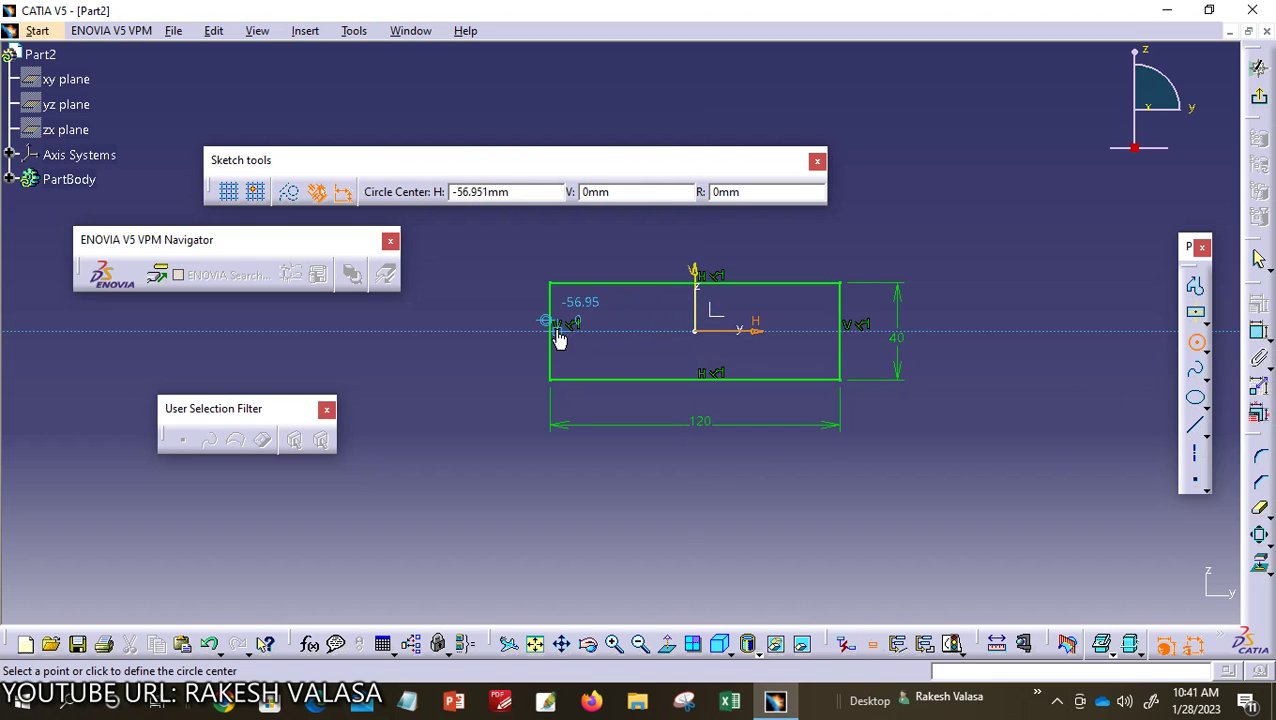
pyautogui.click(556, 331)
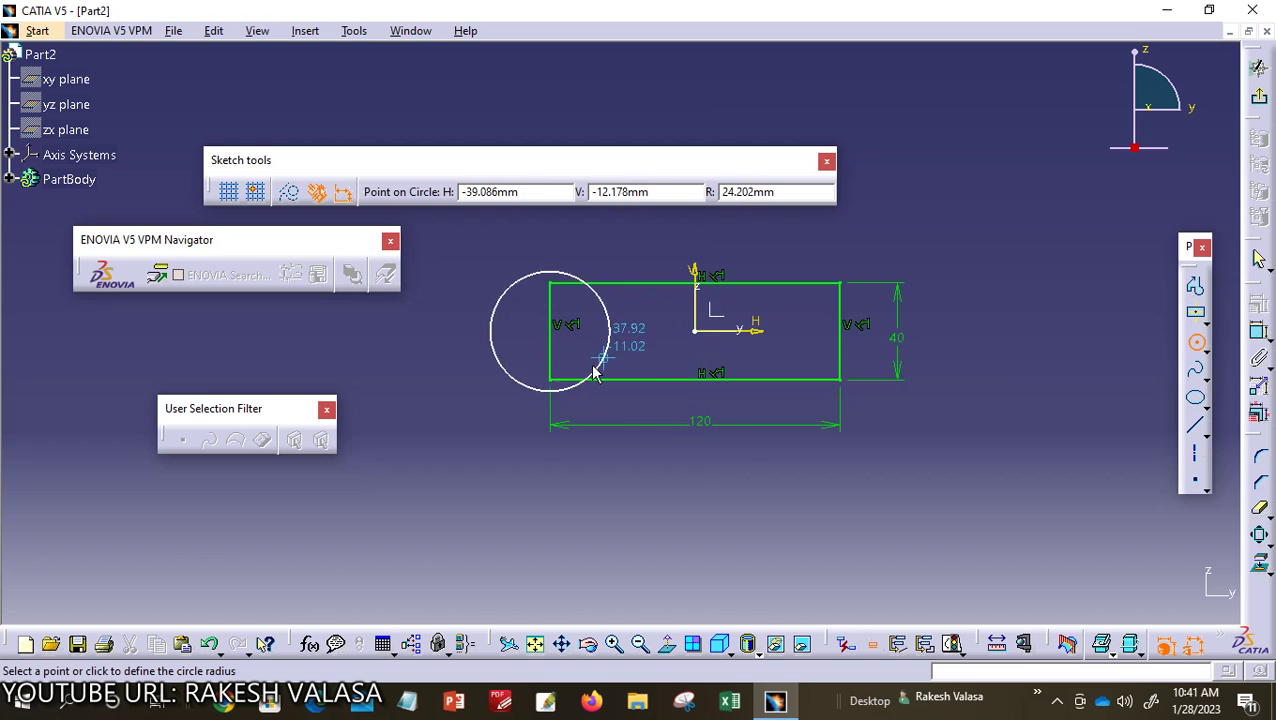
pyautogui.press('Escape')
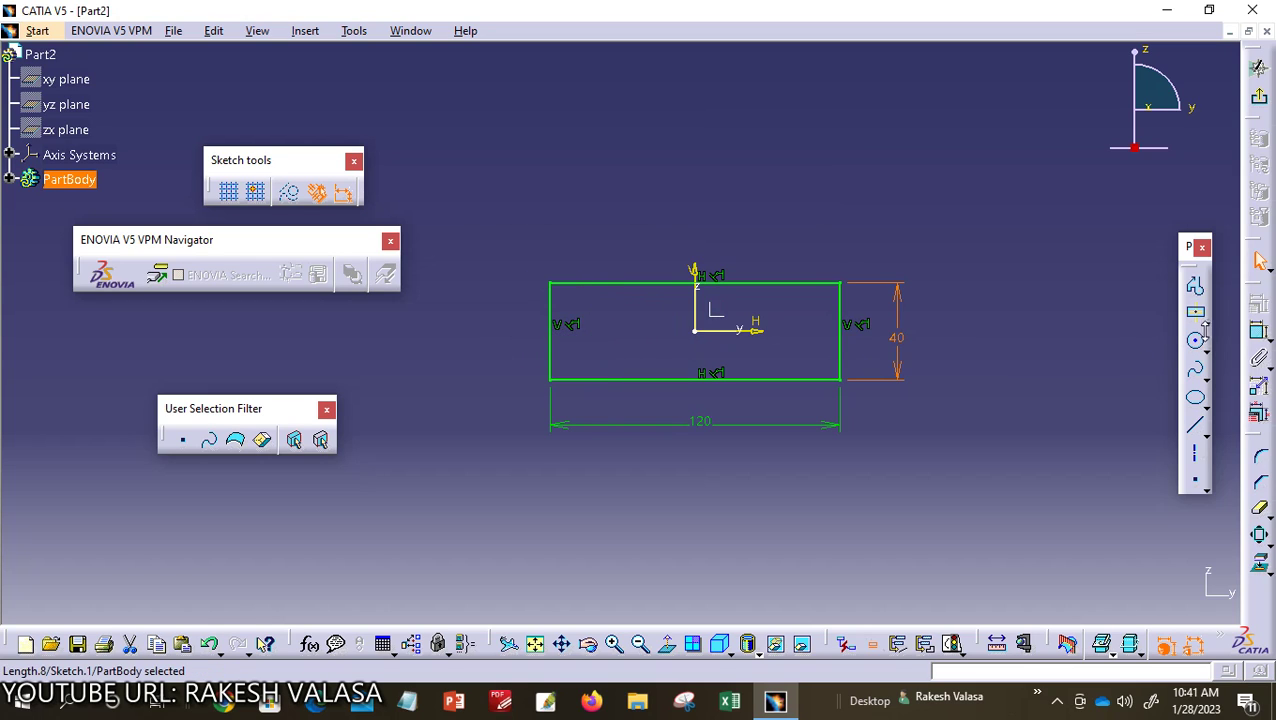
pyautogui.click(1203, 347)
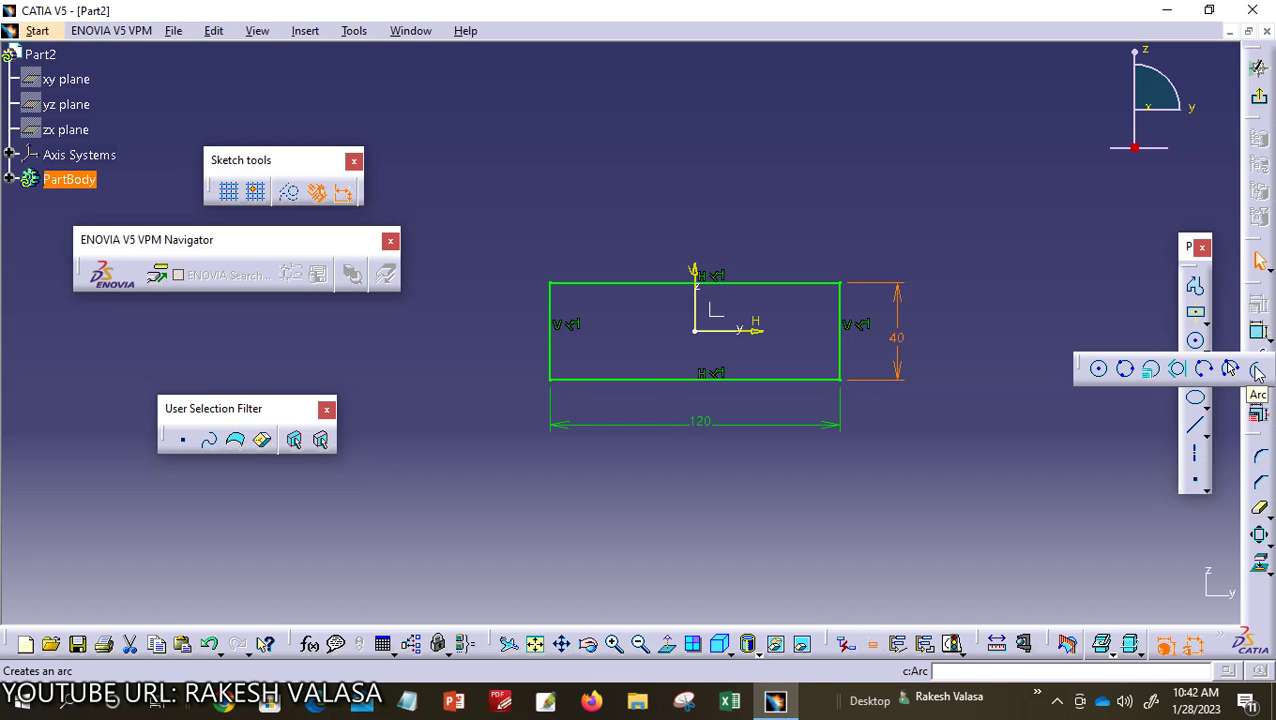
pyautogui.click(1258, 372)
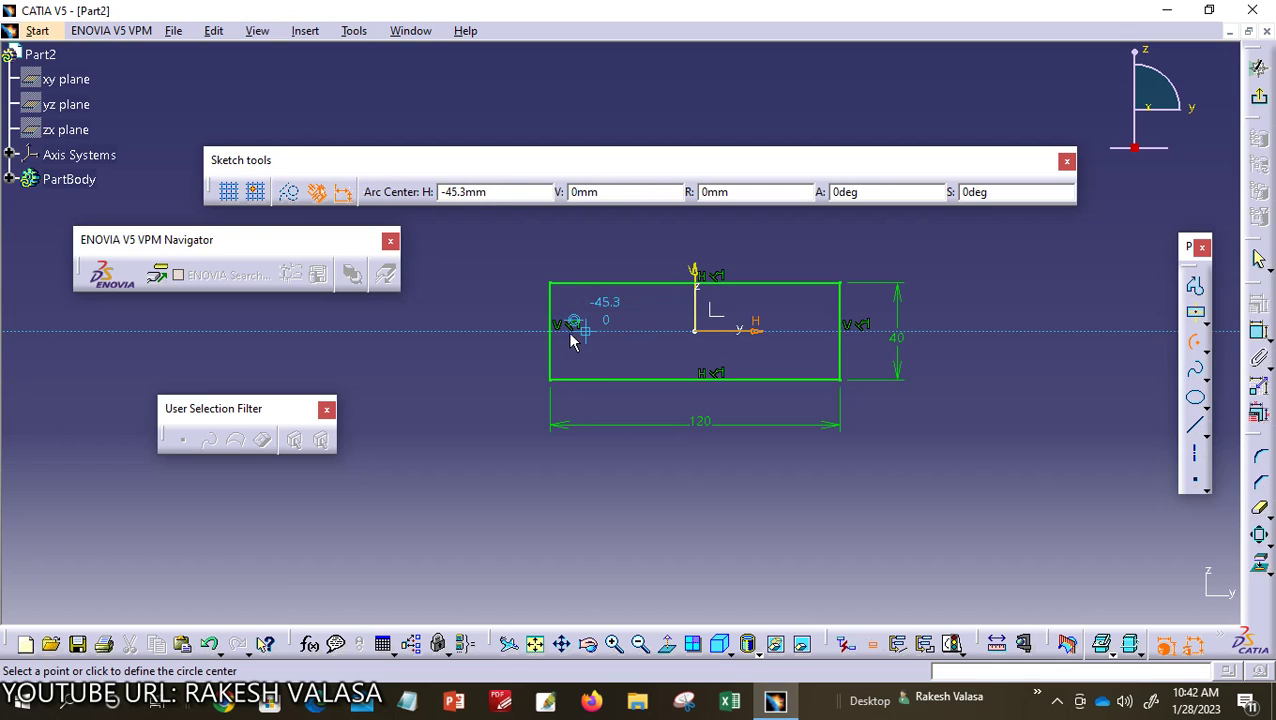
pyautogui.click(553, 331)
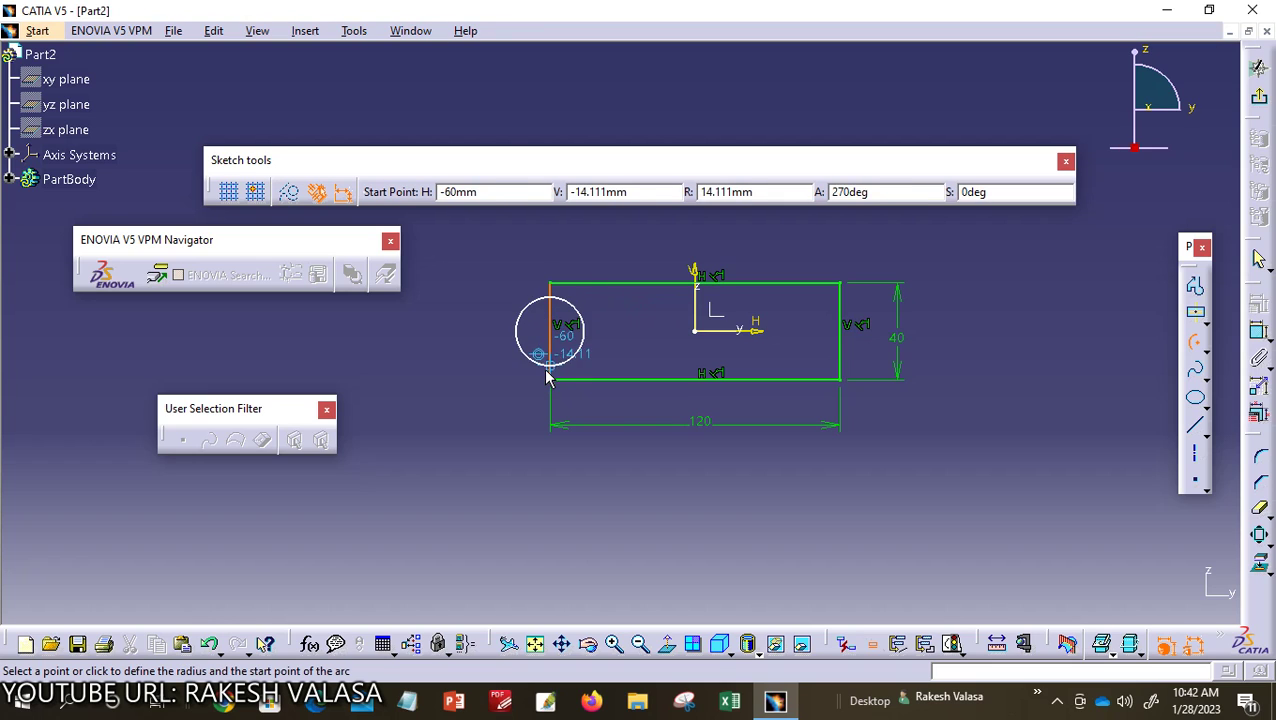
pyautogui.click(555, 380)
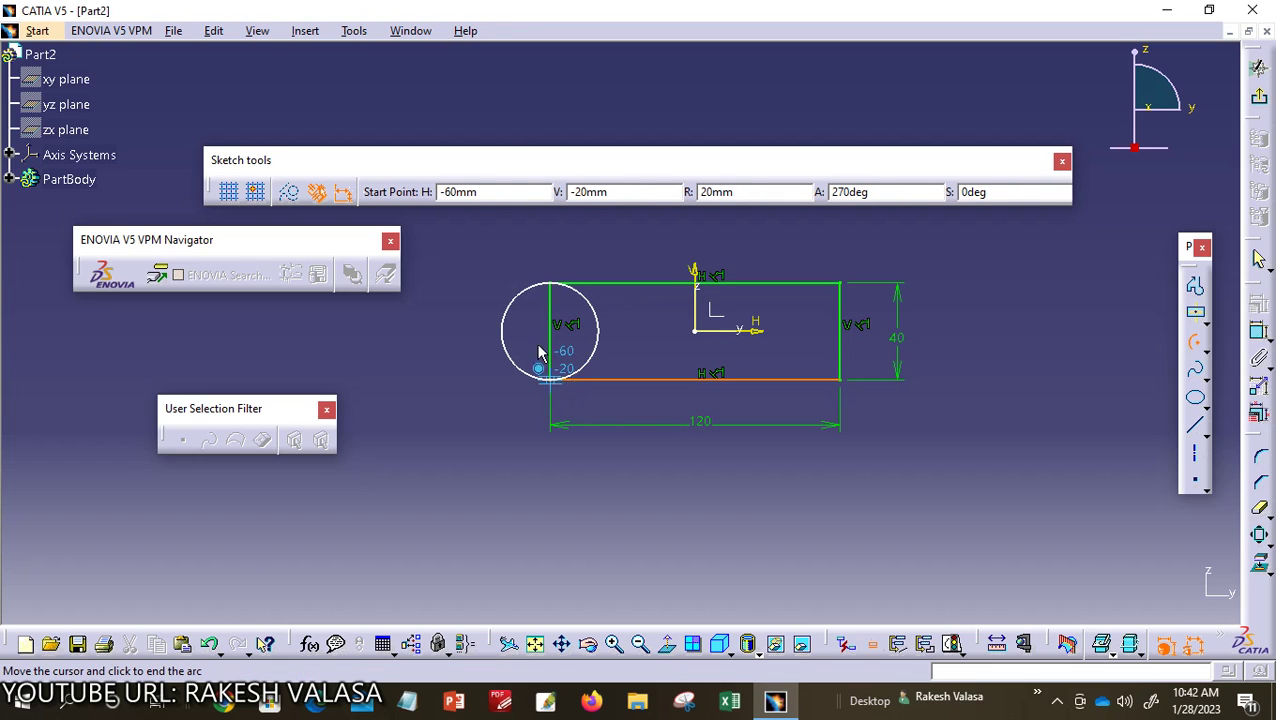
pyautogui.click(556, 284)
pyautogui.click(592, 353)
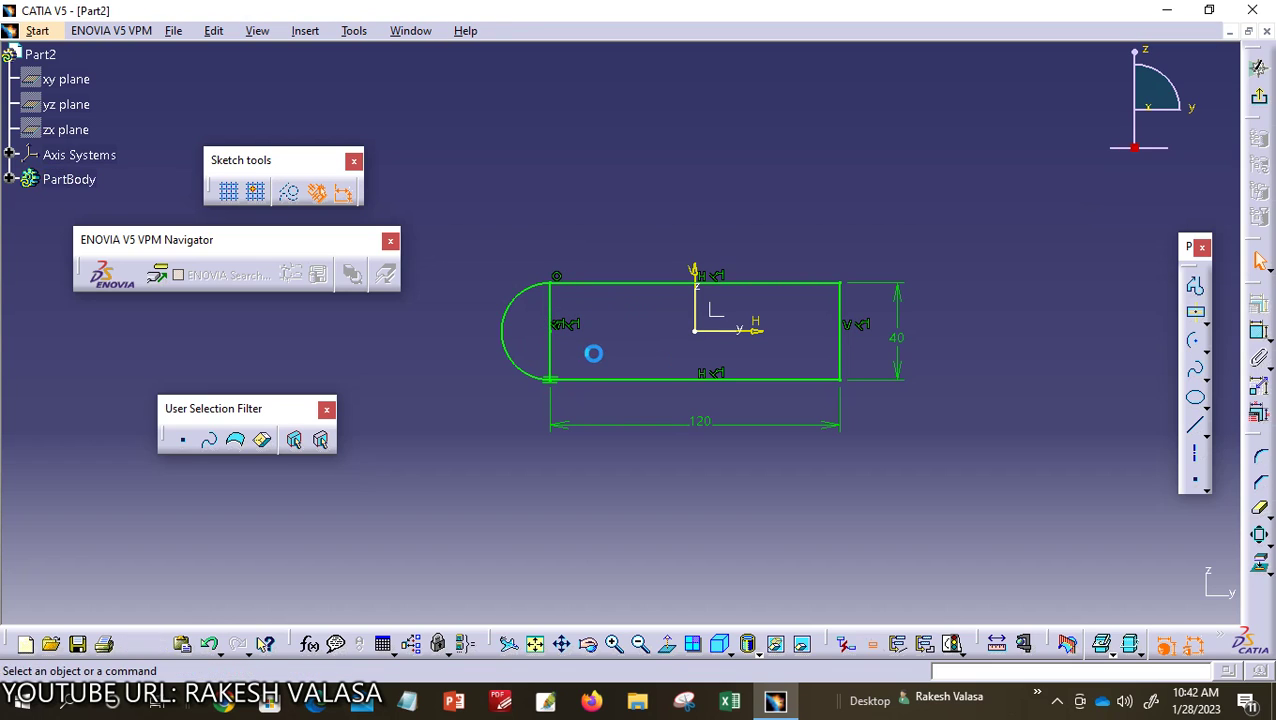
pyautogui.click(546, 346)
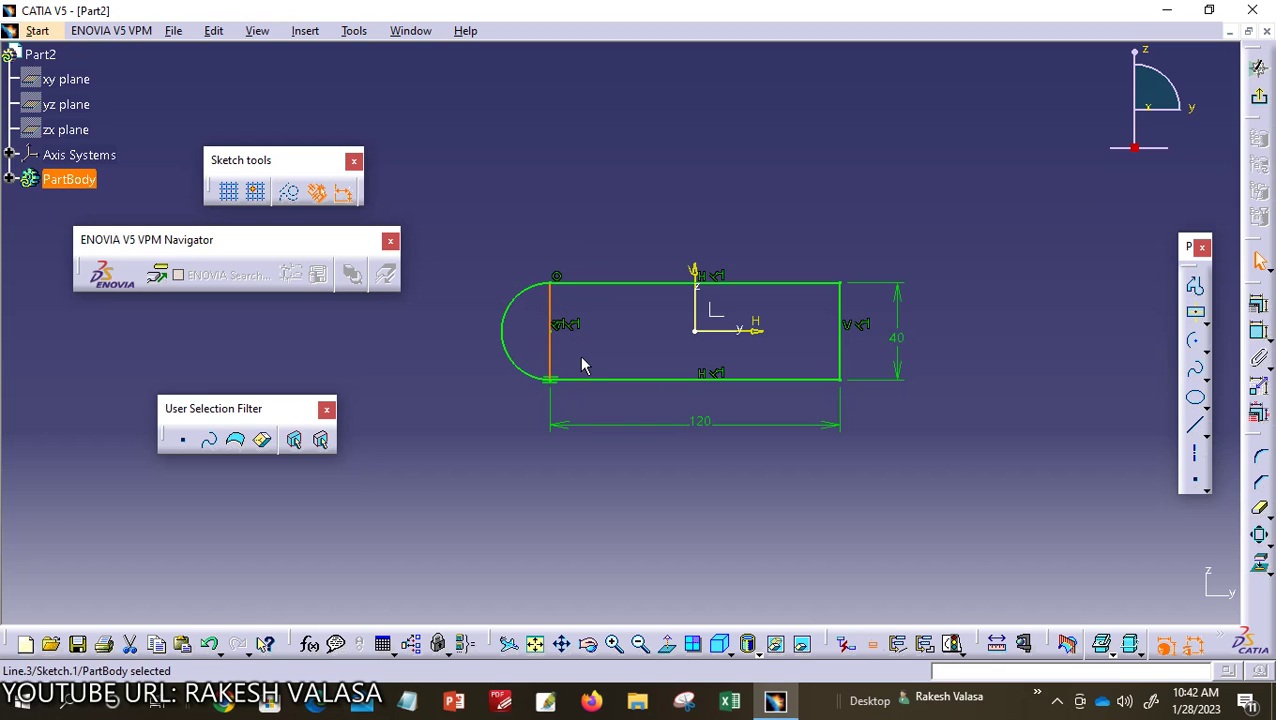
pyautogui.press('Delete')
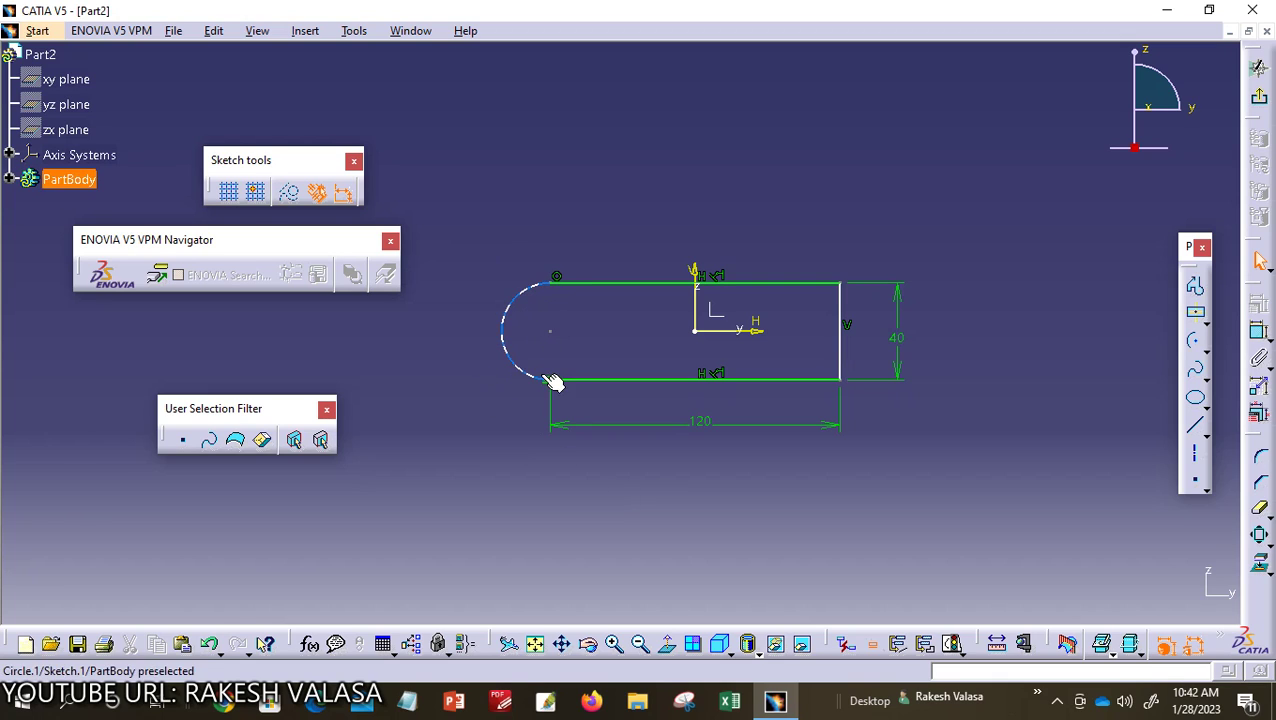
# Step: Dimension the left arc to R20 and begin a centred rectangle at its centre
pyautogui.click(1258, 336)
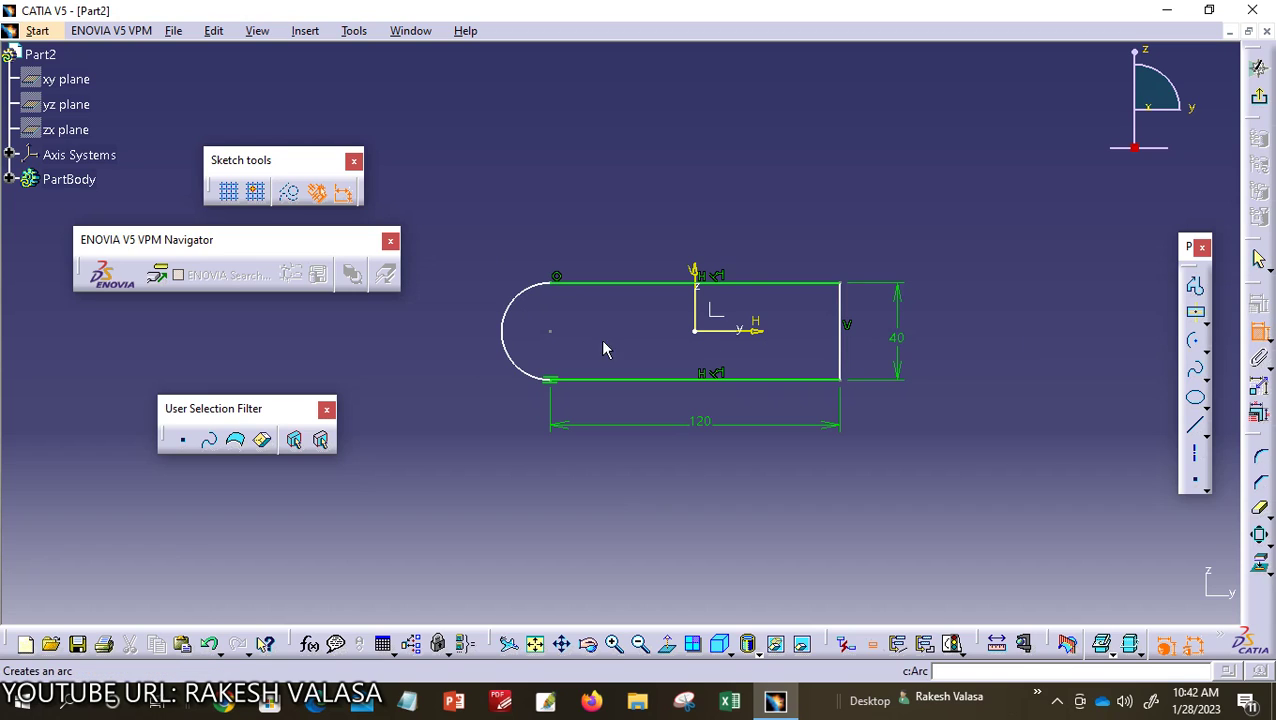
pyautogui.click(517, 313)
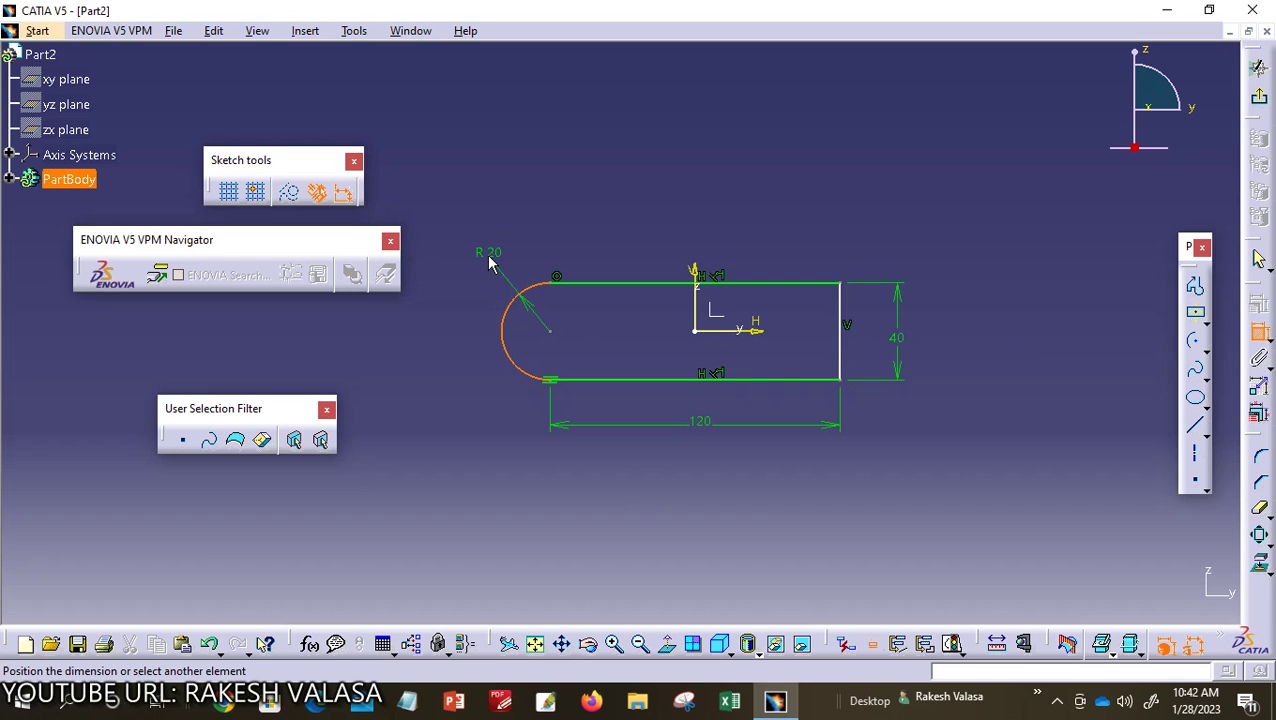
pyautogui.click(490, 263)
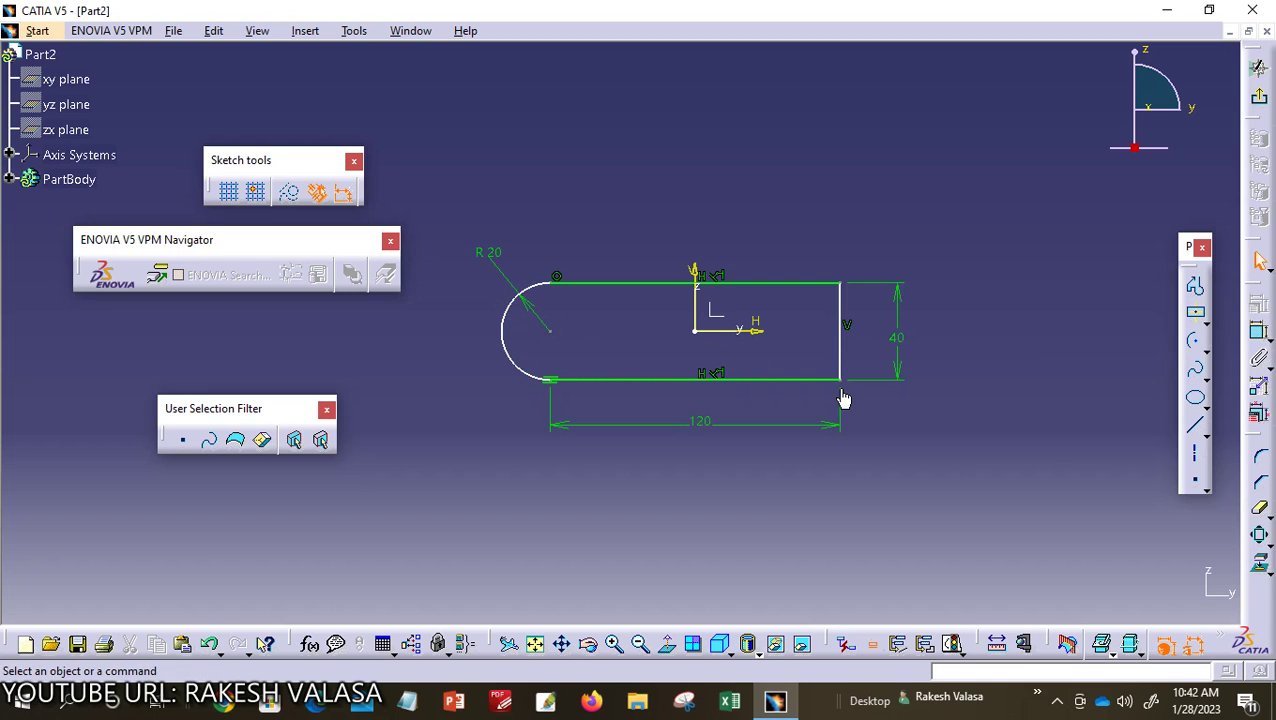
pyautogui.click(1198, 316)
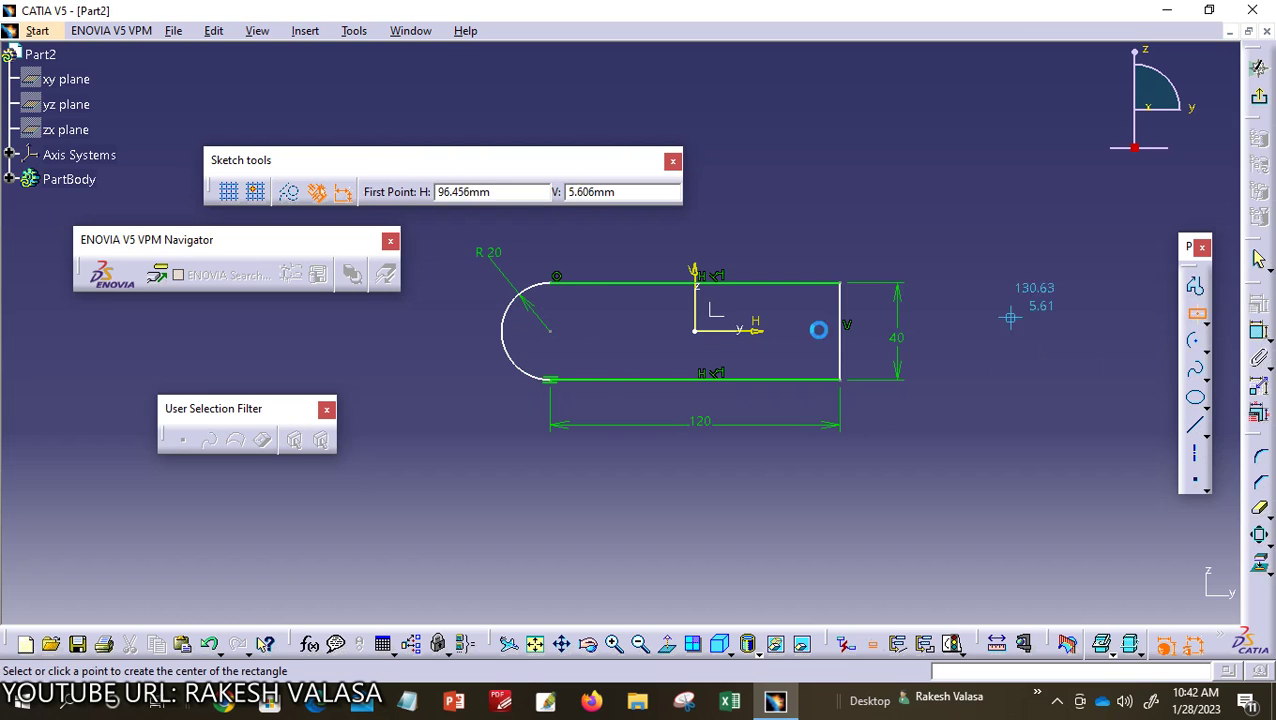
pyautogui.click(550, 331)
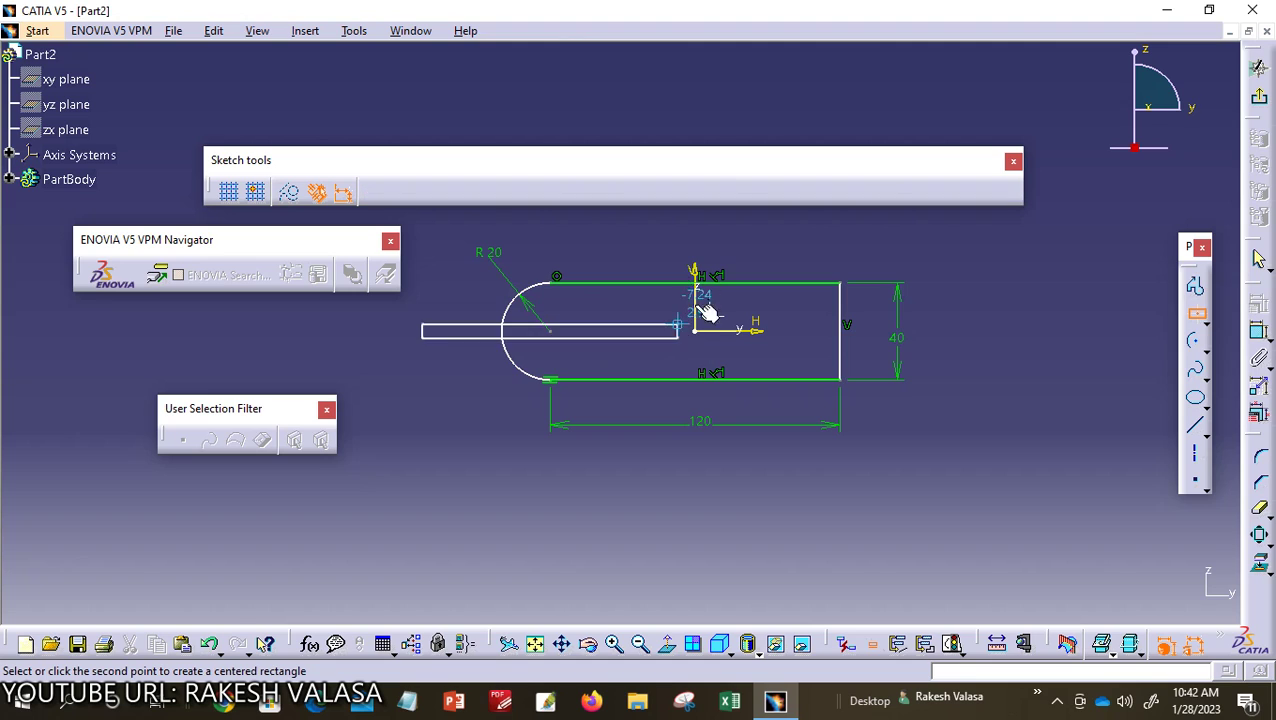
# Step: Cancel the partial rectangle and dimension the arc centre 60 mm from the vertical axis
pyautogui.press('Escape')
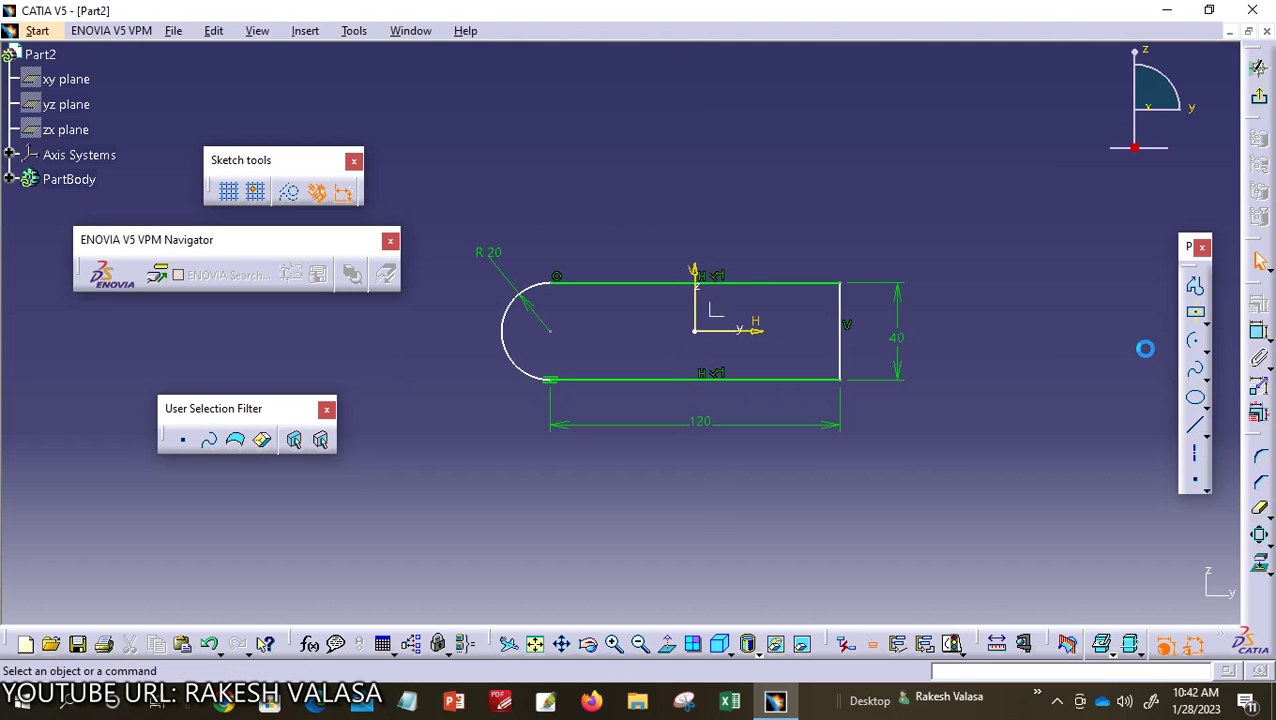
pyautogui.click(1258, 340)
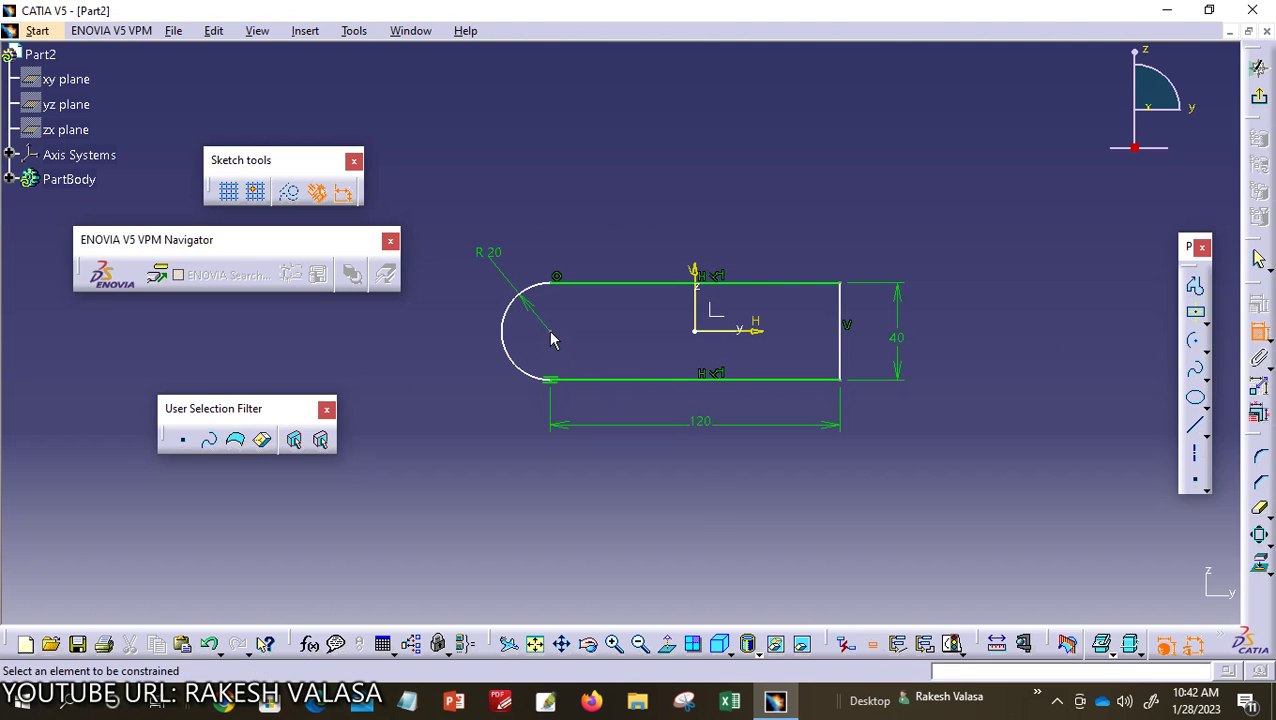
pyautogui.click(551, 332)
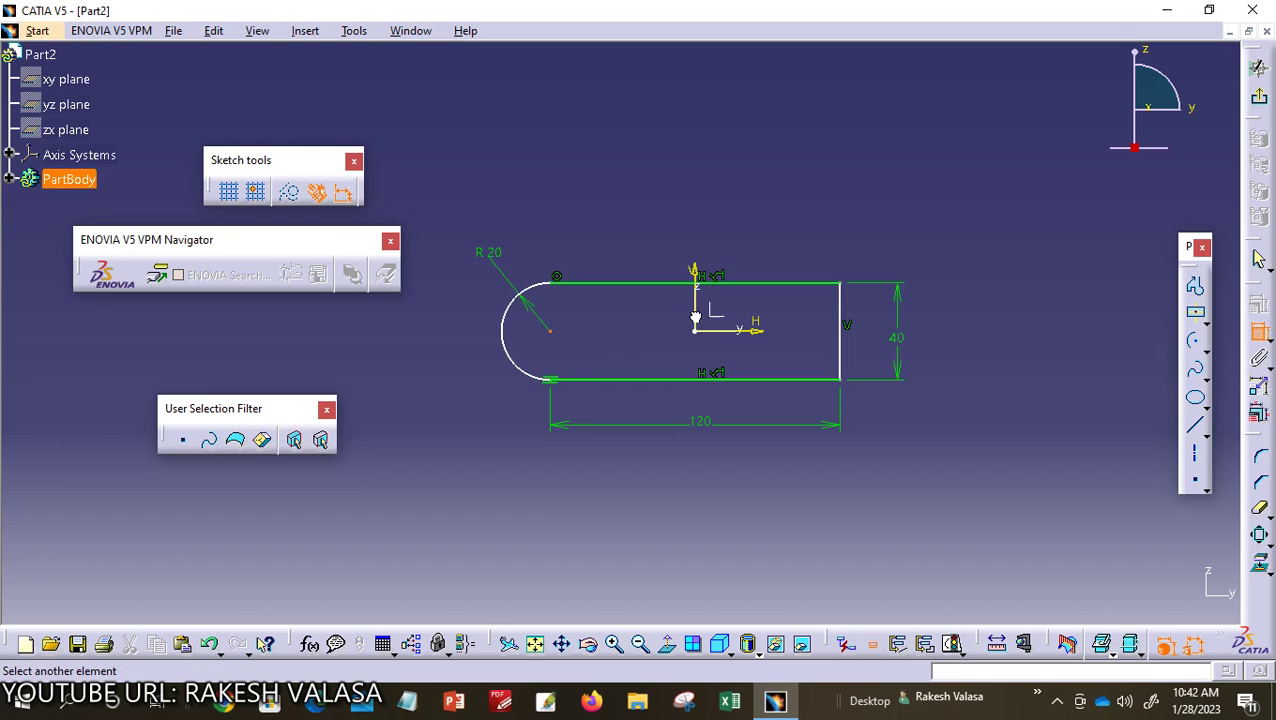
pyautogui.click(695, 318)
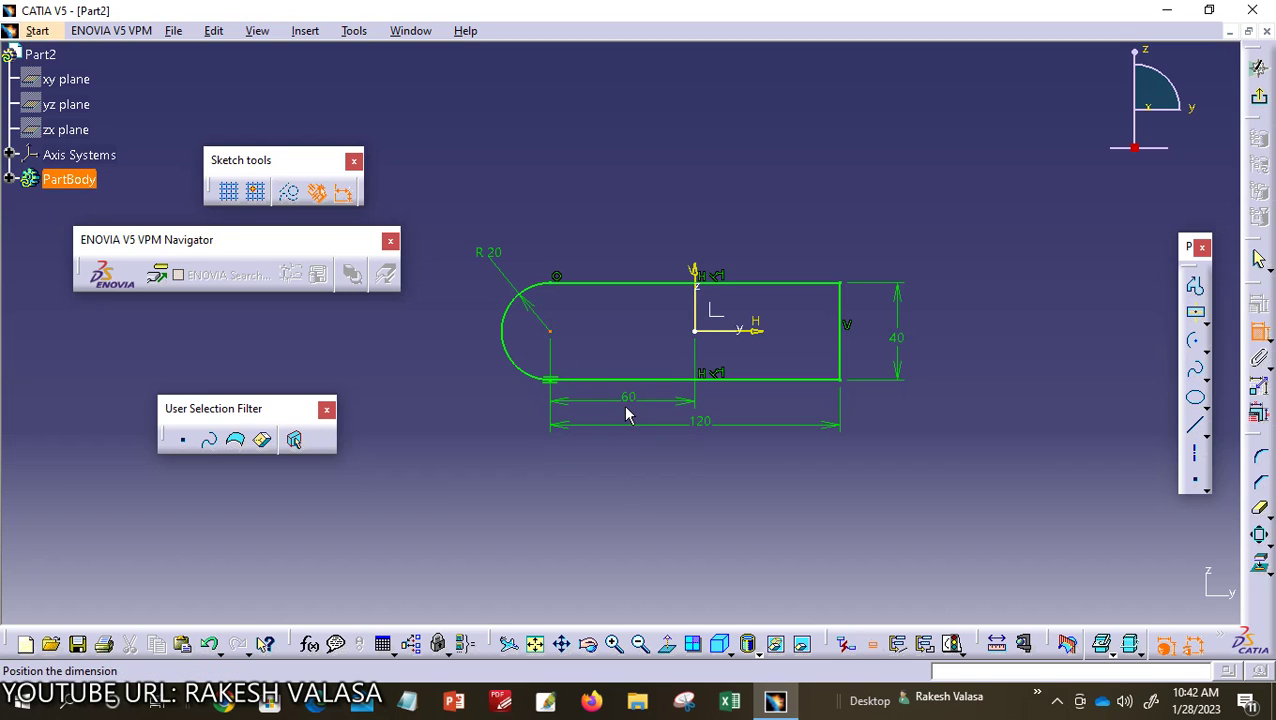
pyautogui.click(626, 413)
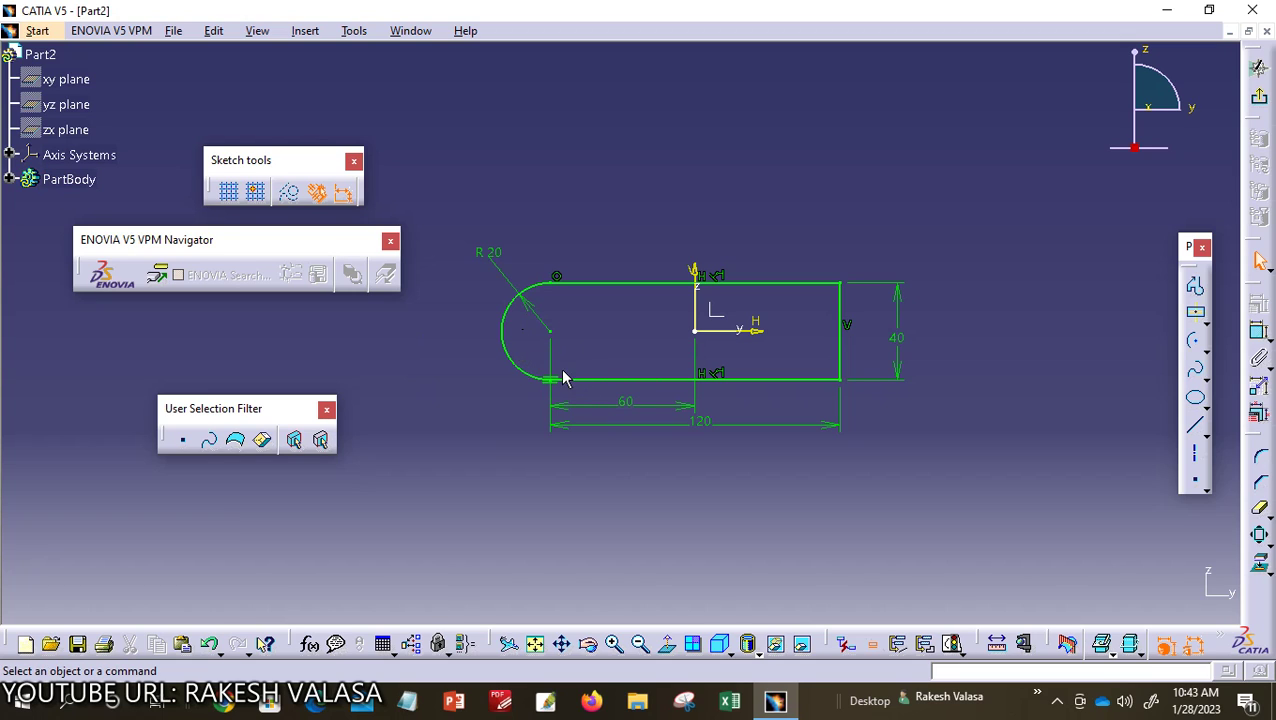
pyautogui.click(1197, 314)
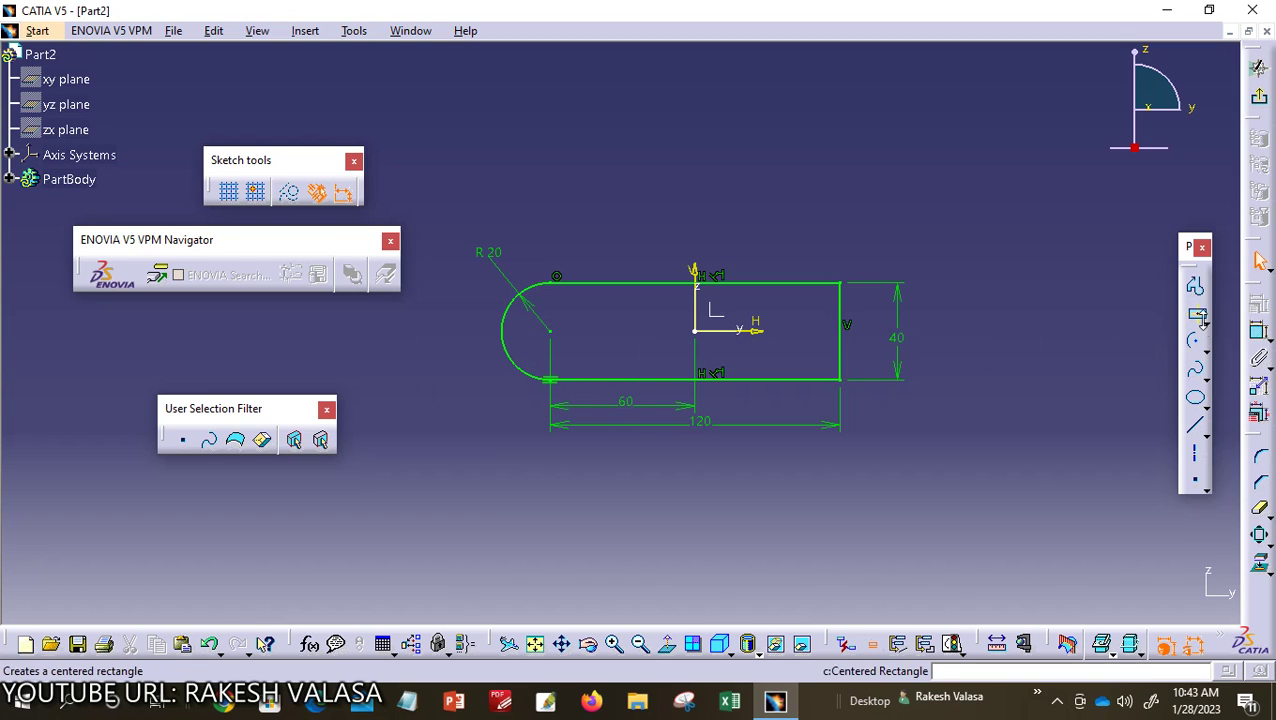
# Step: Draw a cylindrical elongated hole centred inside the rounded end
pyautogui.click(1204, 320)
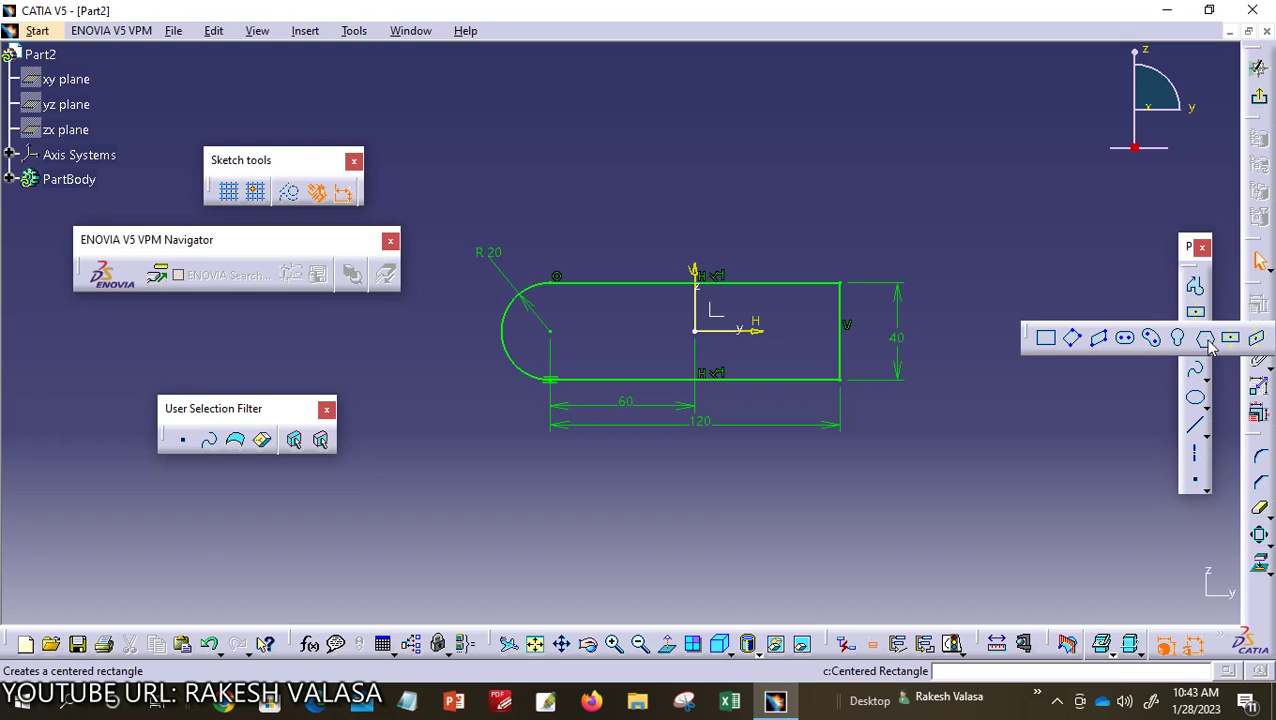
pyautogui.click(1153, 343)
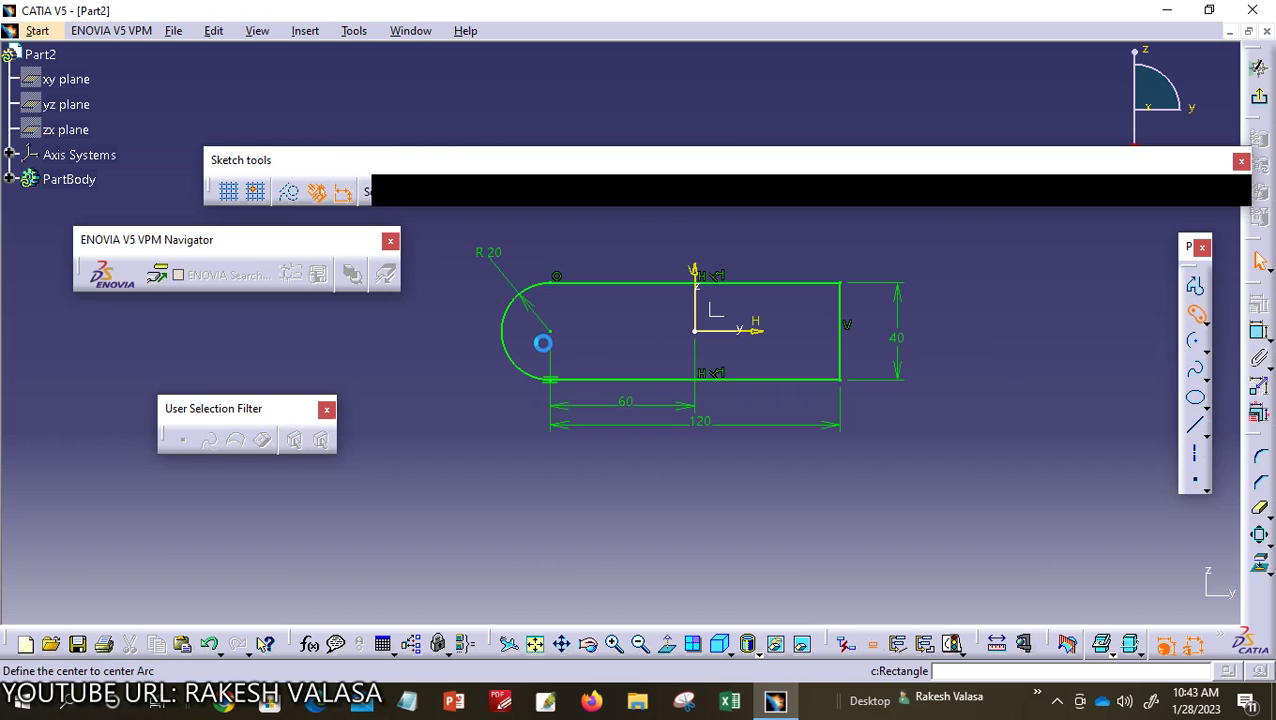
pyautogui.click(563, 338)
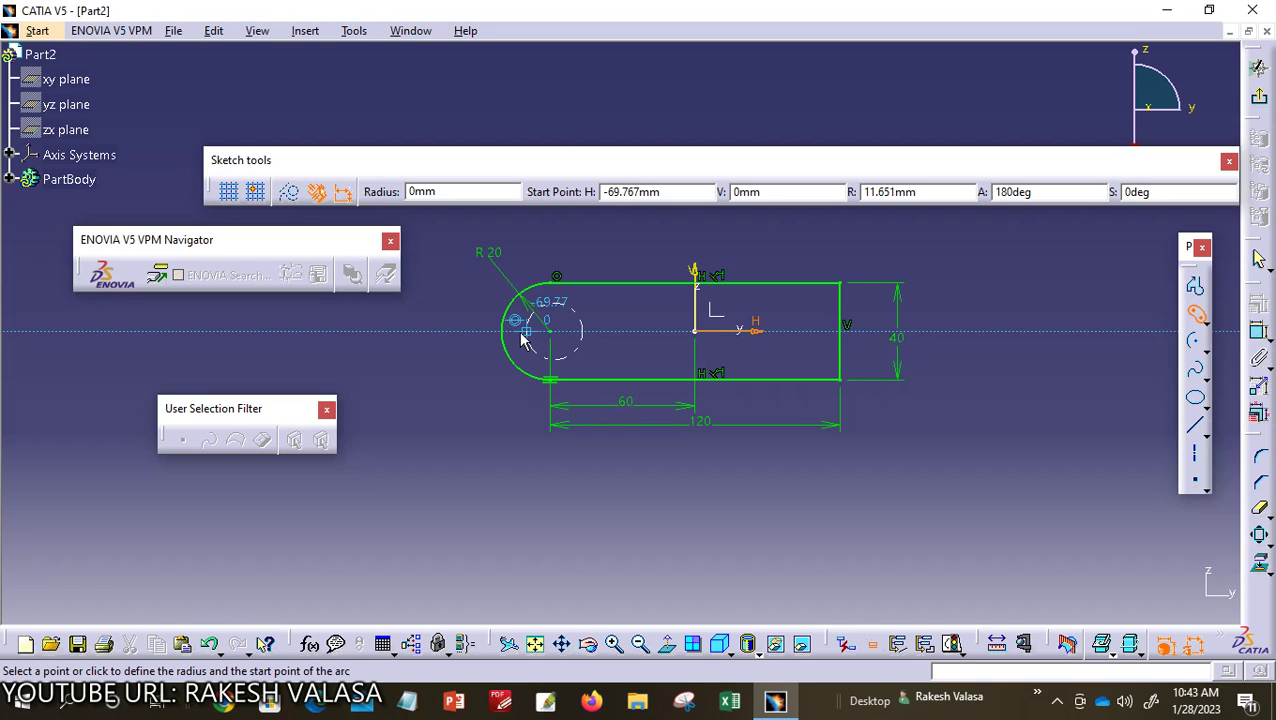
pyautogui.click(518, 337)
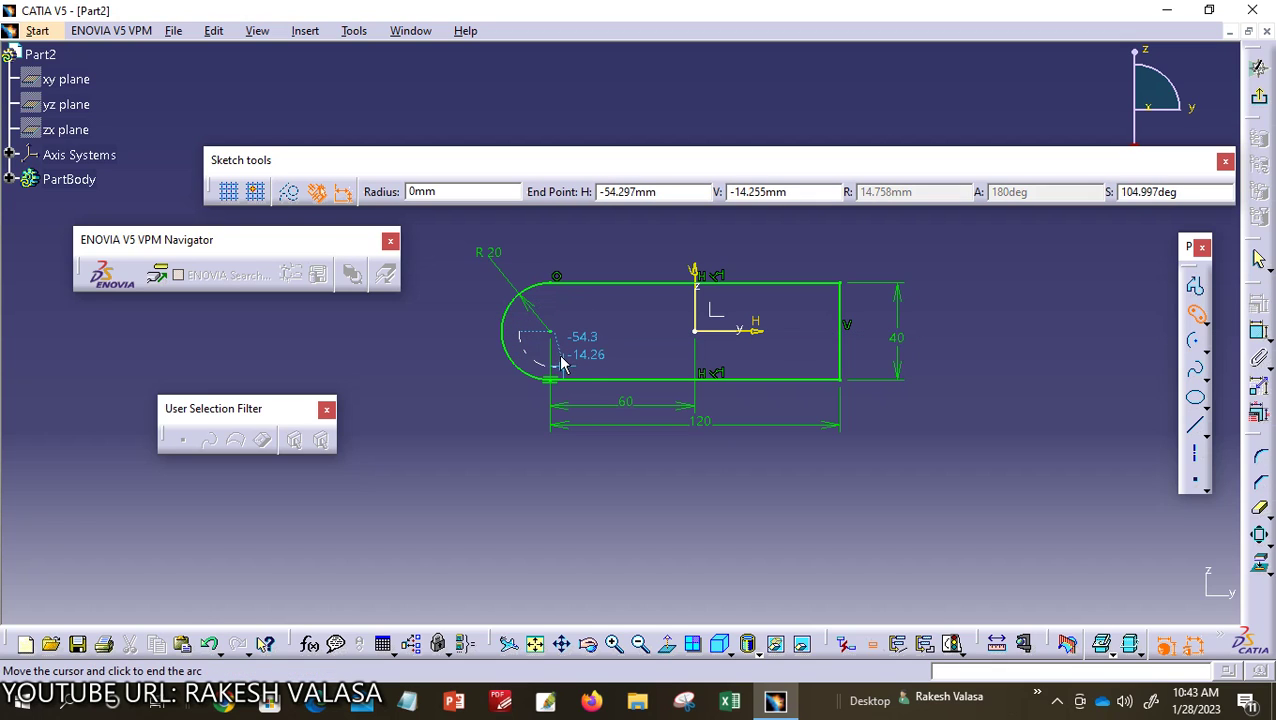
pyautogui.click(554, 364)
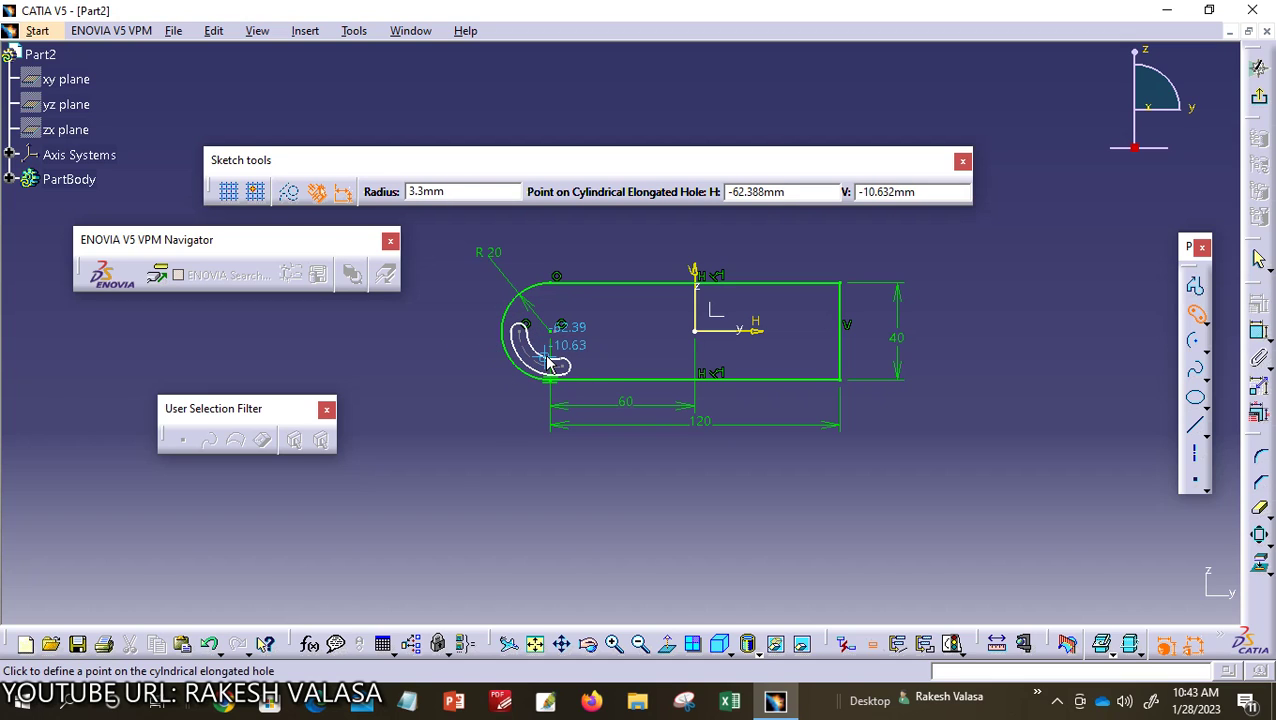
pyautogui.click(548, 356)
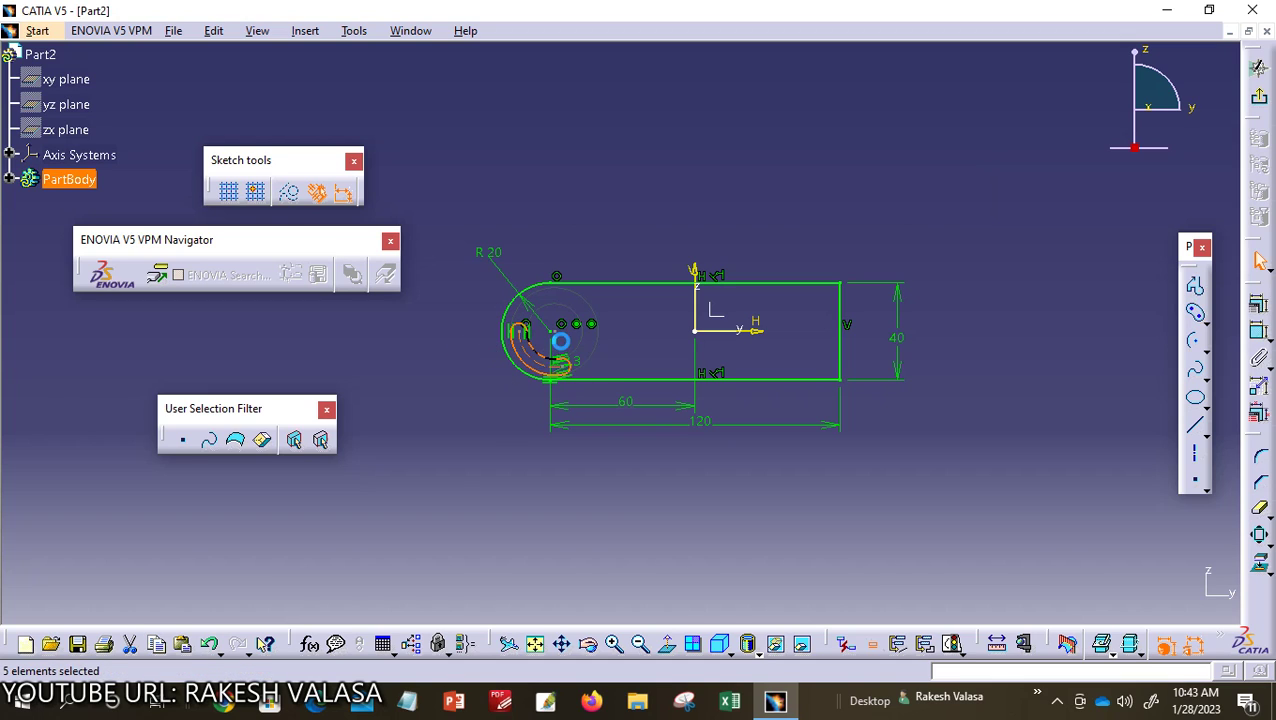
pyautogui.click(934, 476)
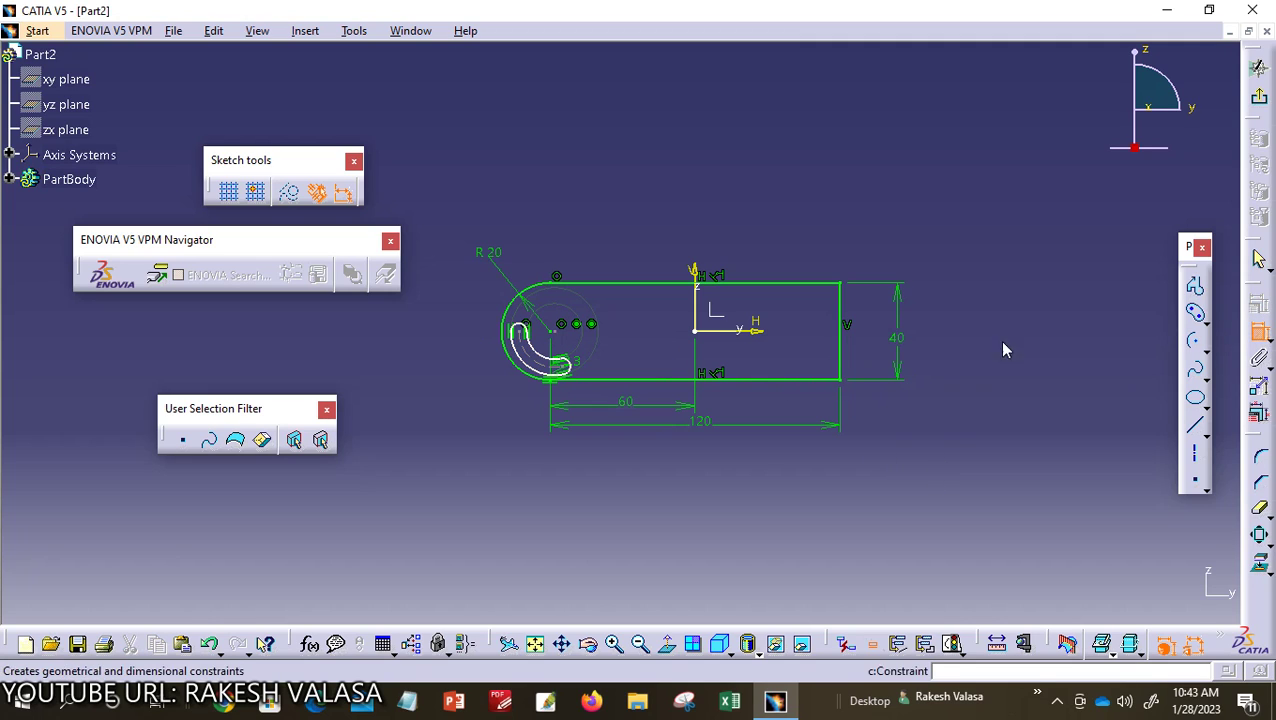
# Step: Set the slot's centre-arc radius to 15 mm
pyautogui.click(540, 370)
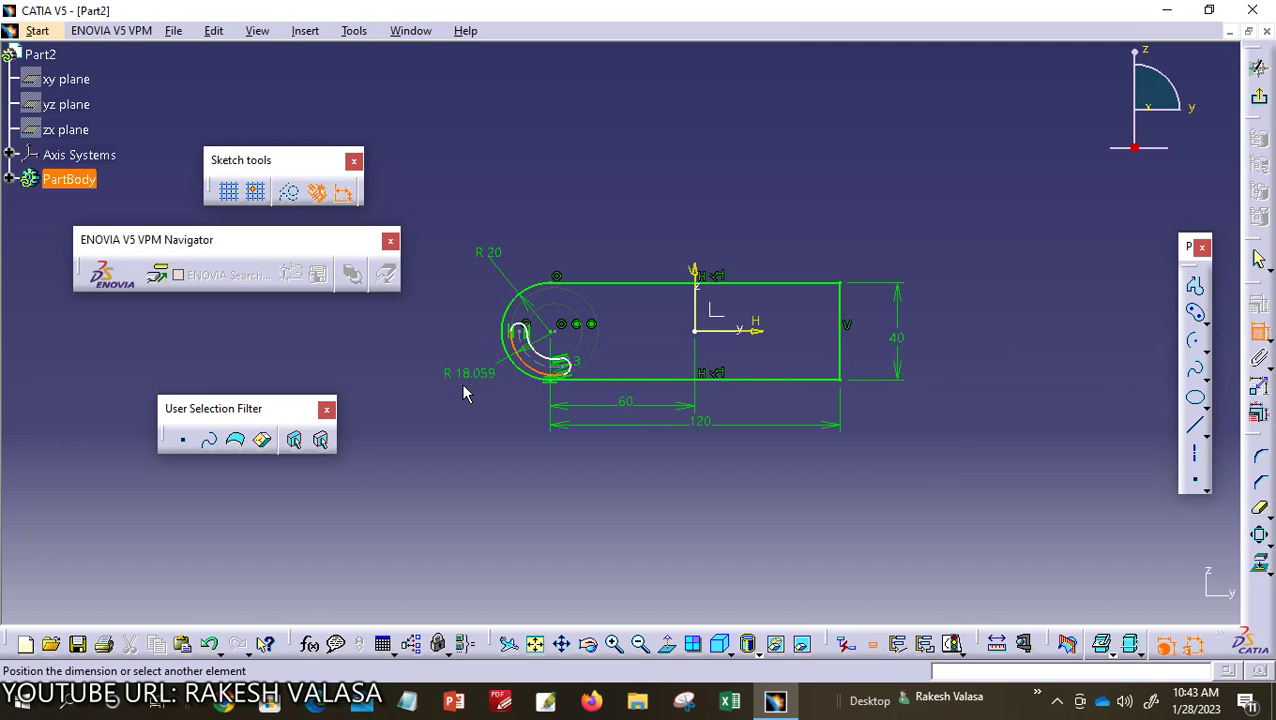
pyautogui.click(461, 380)
pyautogui.doubleClick(461, 380)
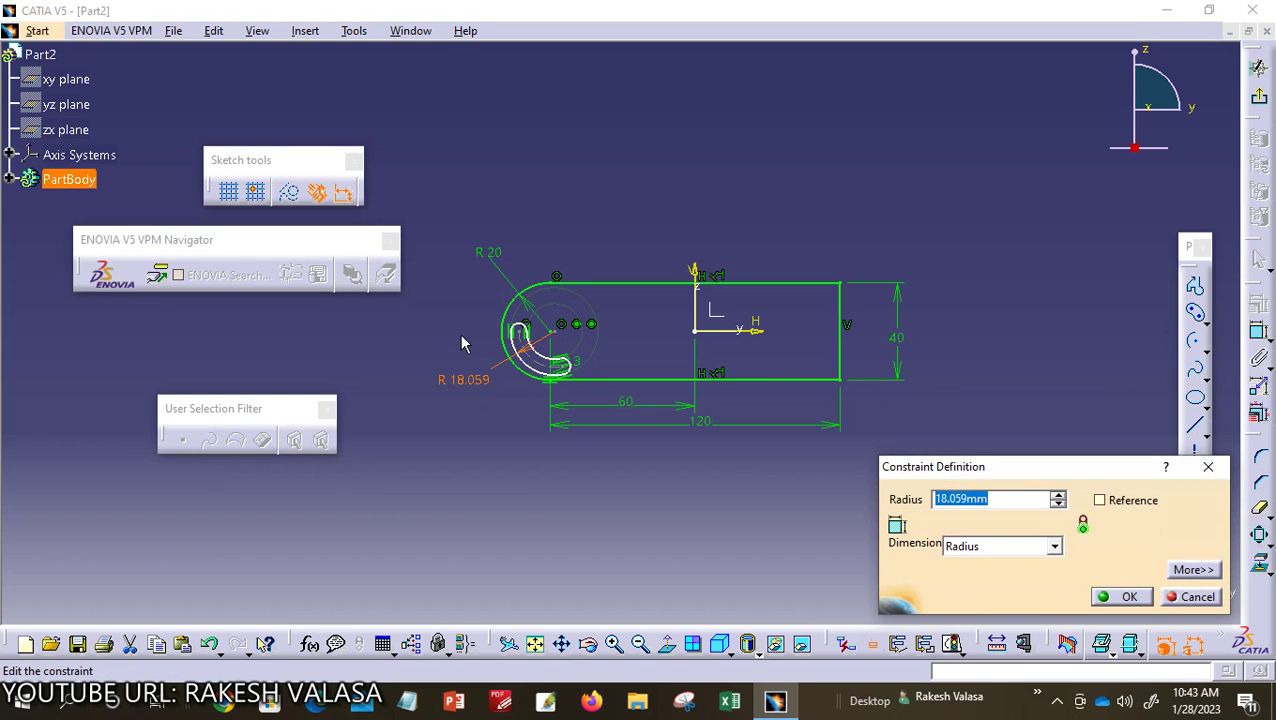
pyautogui.write('15')
pyautogui.press('Return')
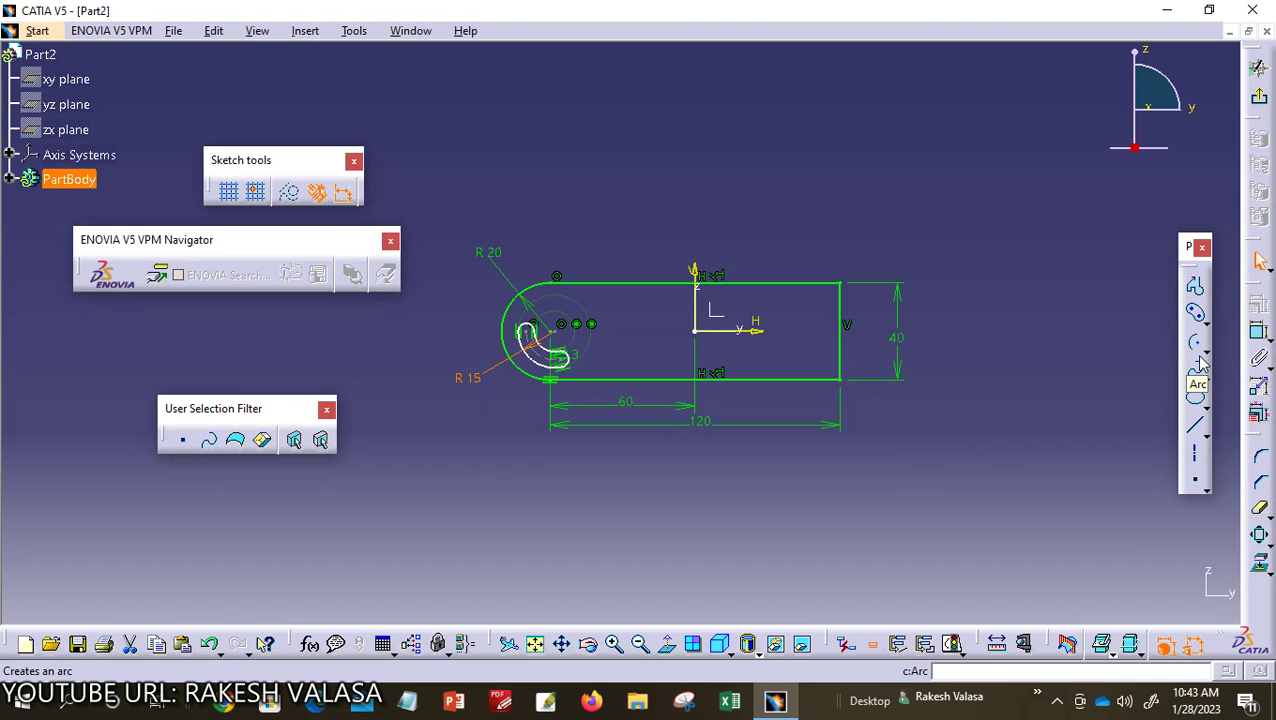
pyautogui.click(1259, 333)
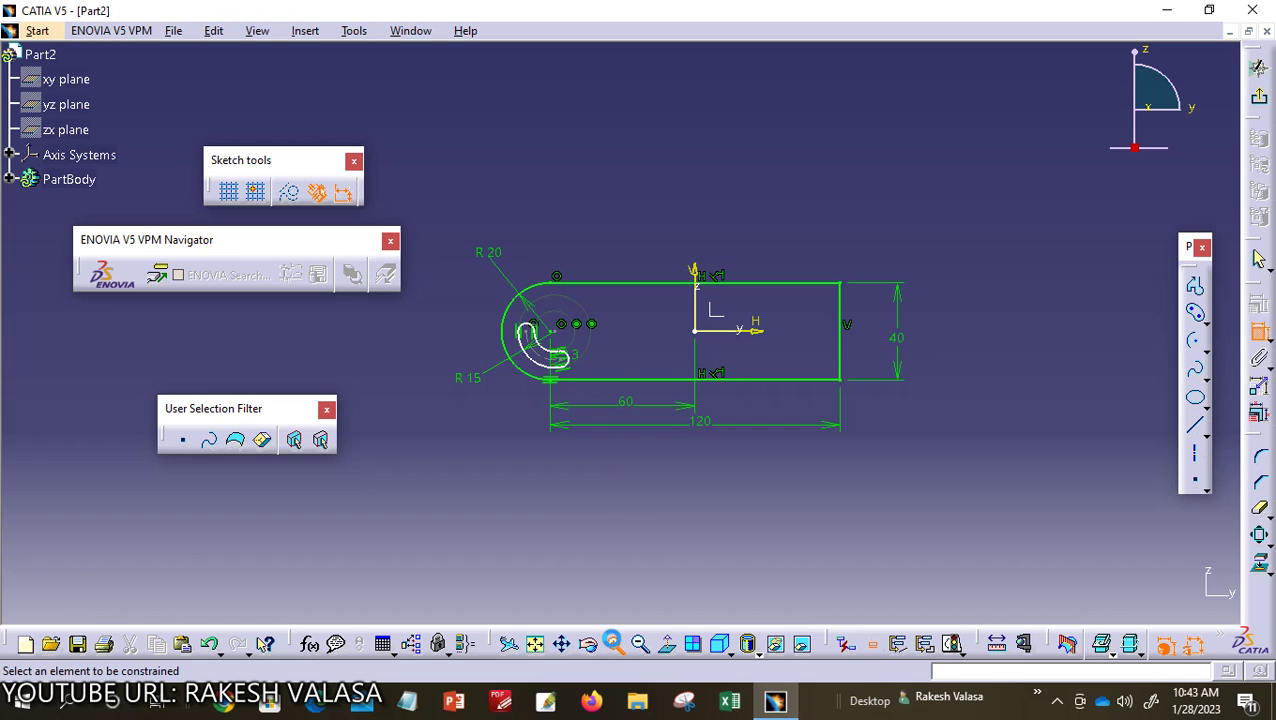
pyautogui.click(614, 644)
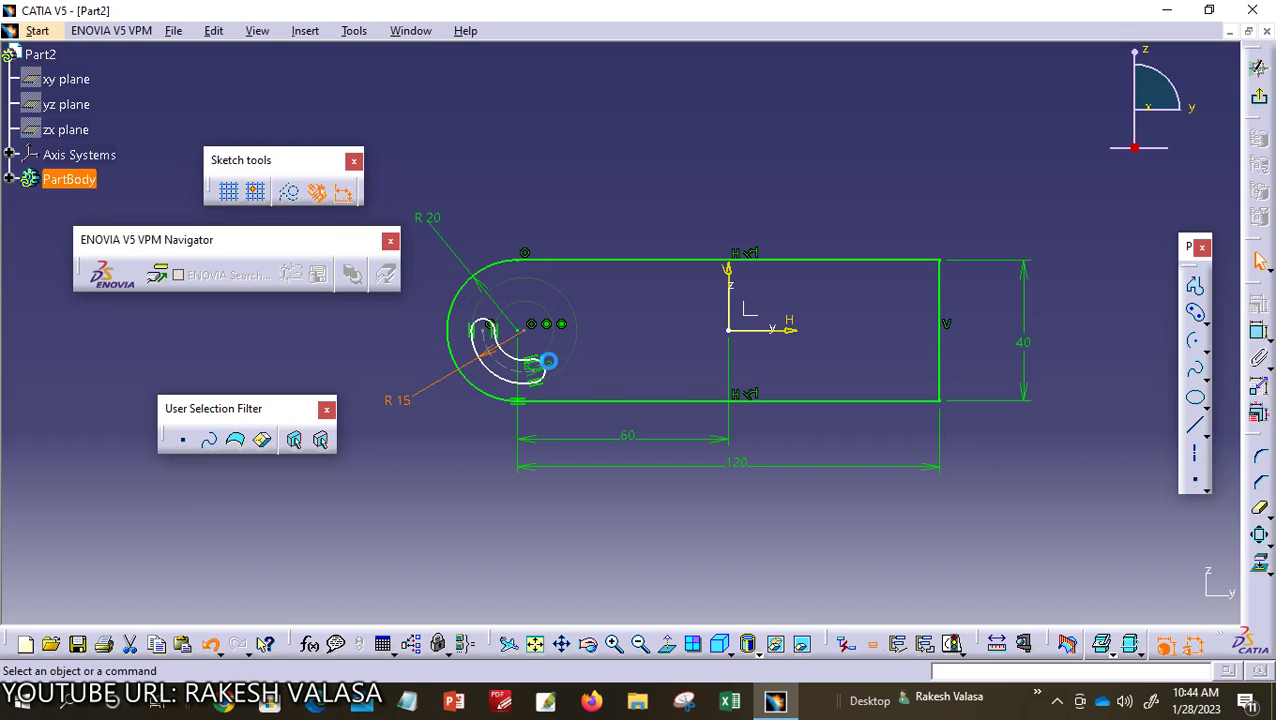
# Step: Delete the inner arc and redraw a cylindrical elongated slot centred on the rounded end
pyautogui.moveTo(545, 360)
pyautogui.mouseDown()
pyautogui.moveTo(563, 374)
pyautogui.moveTo(545, 385)
pyautogui.mouseUp()
pyautogui.press('Delete')
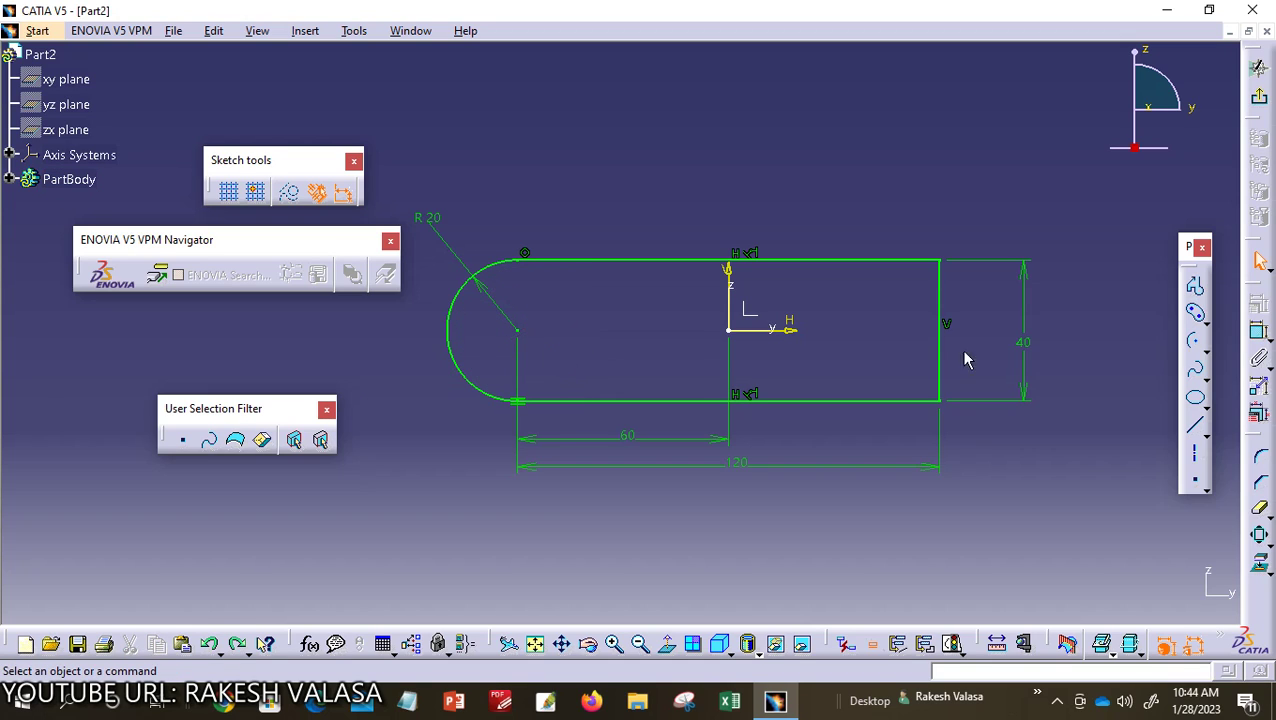
pyautogui.click(1197, 316)
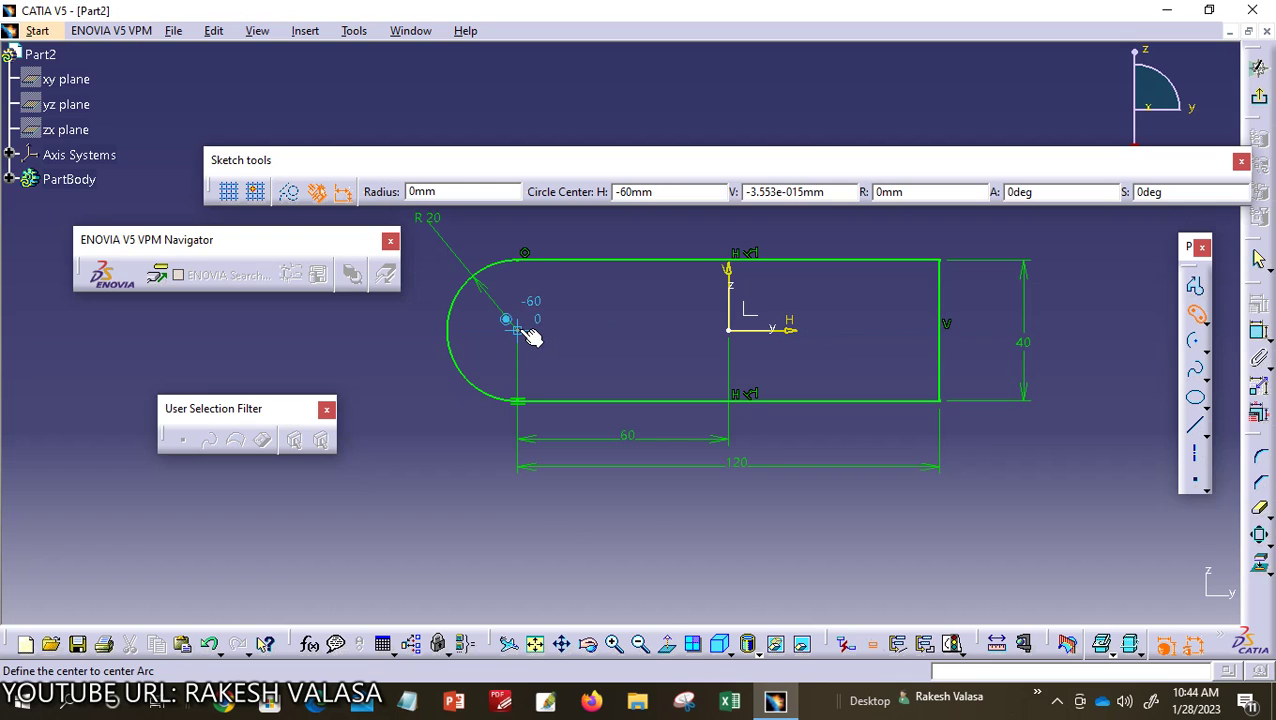
pyautogui.click(519, 331)
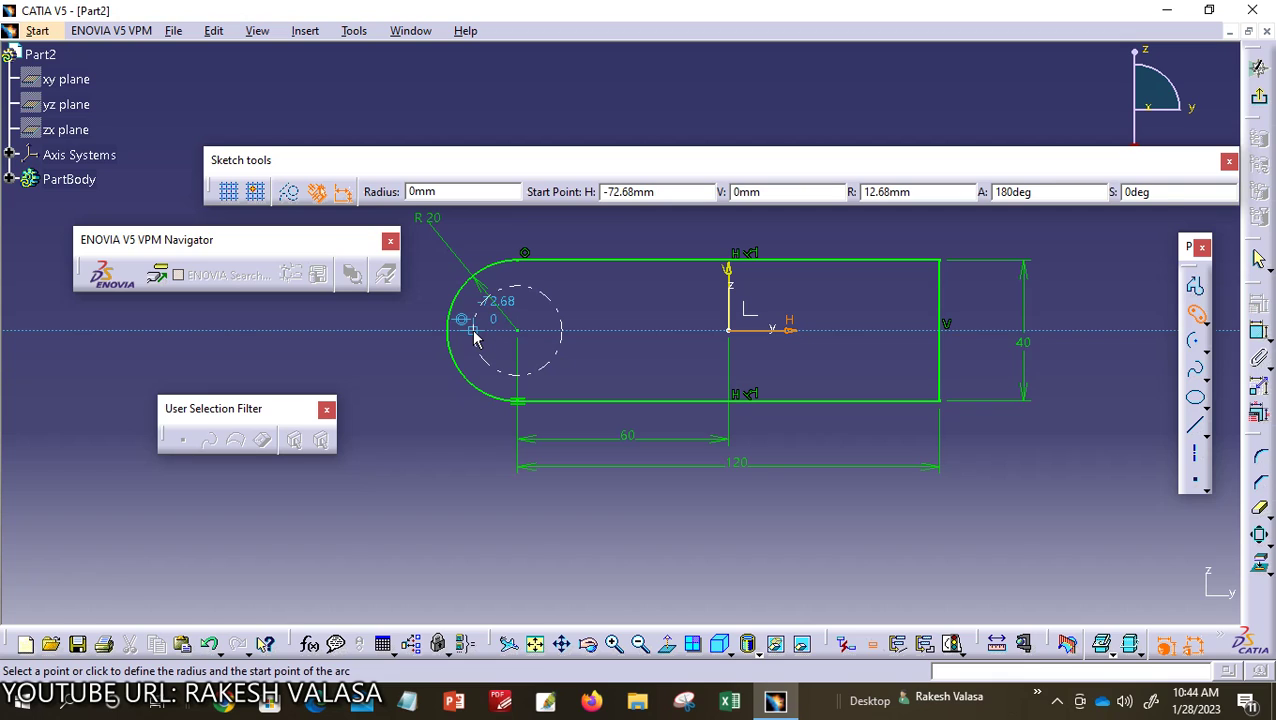
pyautogui.click(474, 338)
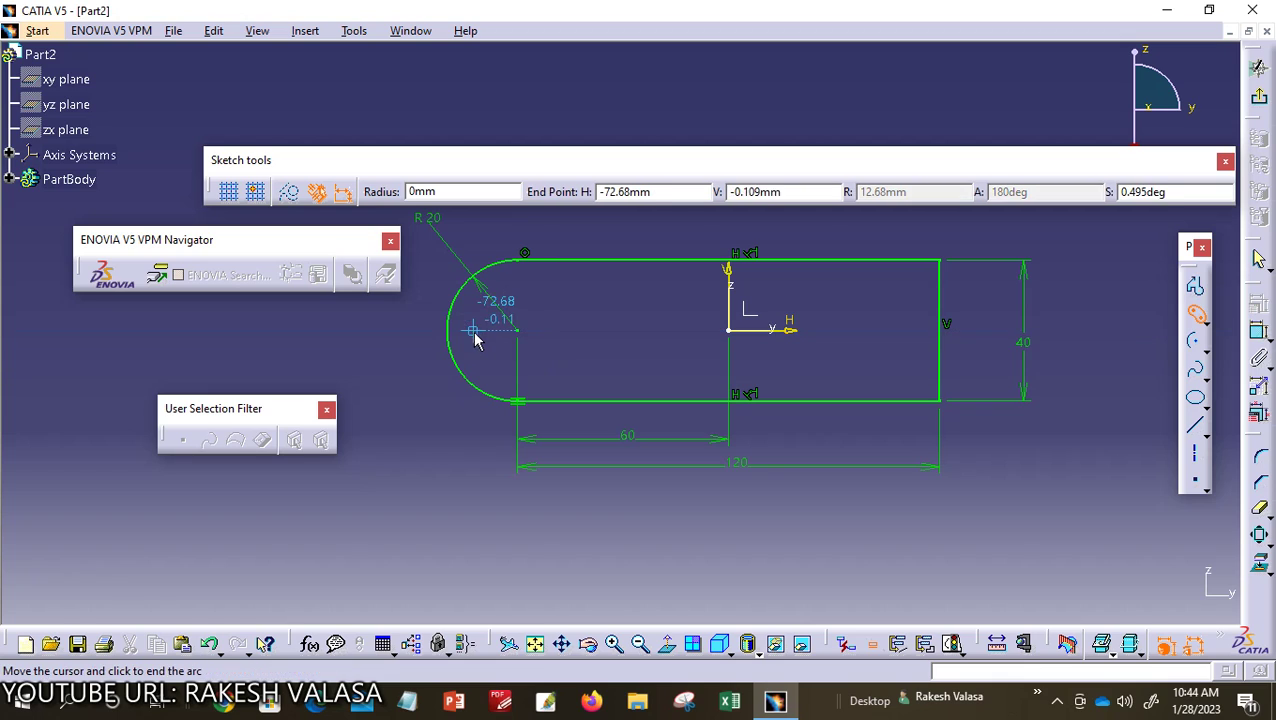
pyautogui.click(510, 372)
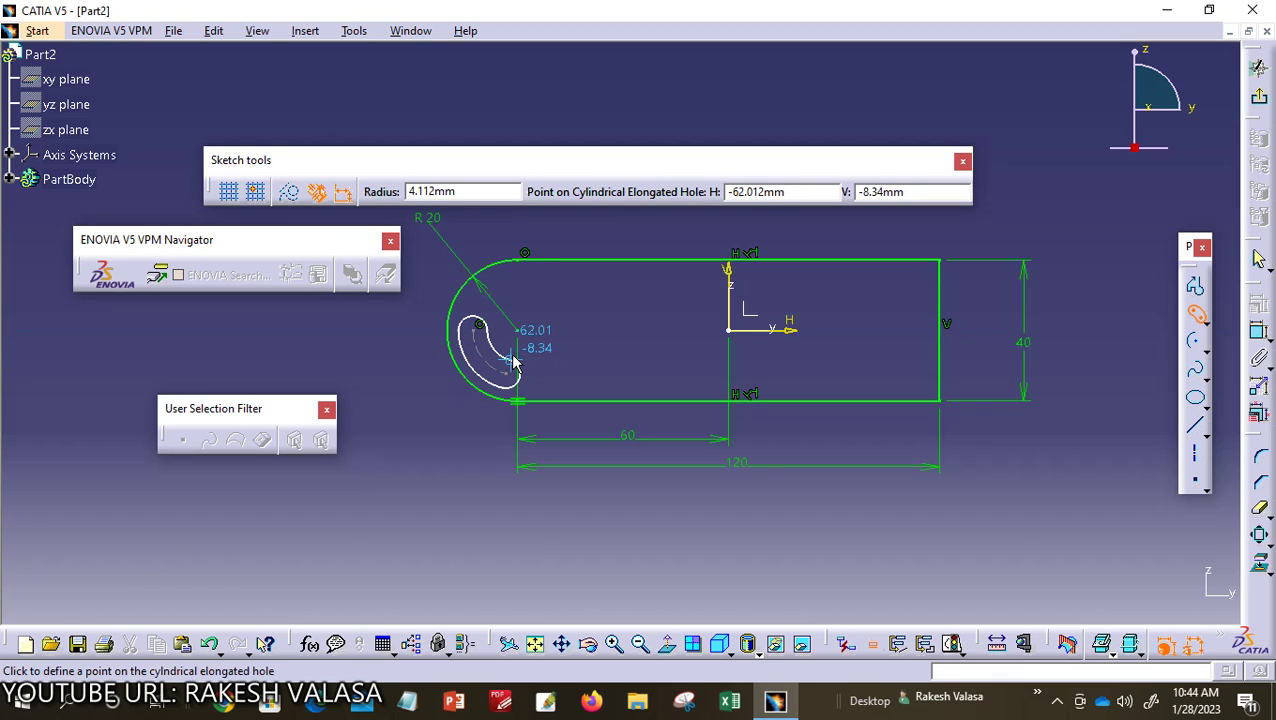
pyautogui.click(519, 354)
pyautogui.click(680, 376)
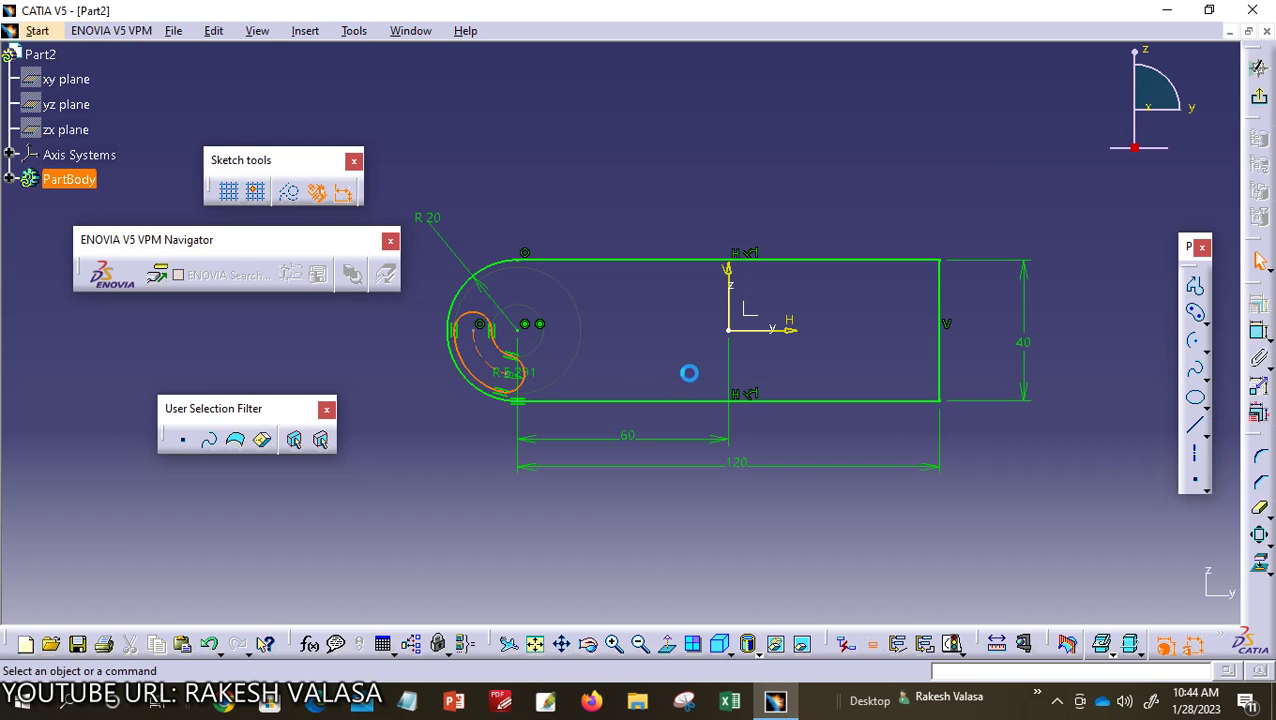
# Step: Dimension the slot arc's radius to 15
pyautogui.click(1259, 333)
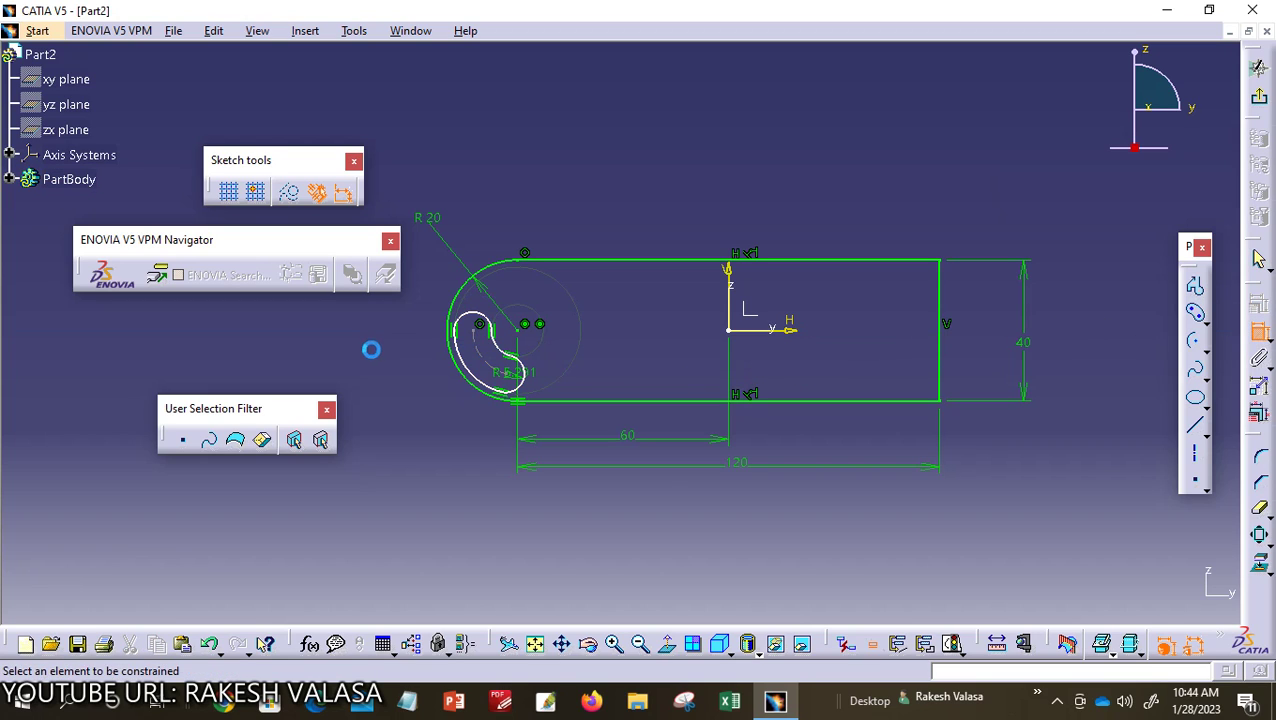
pyautogui.click(458, 369)
pyautogui.click(409, 391)
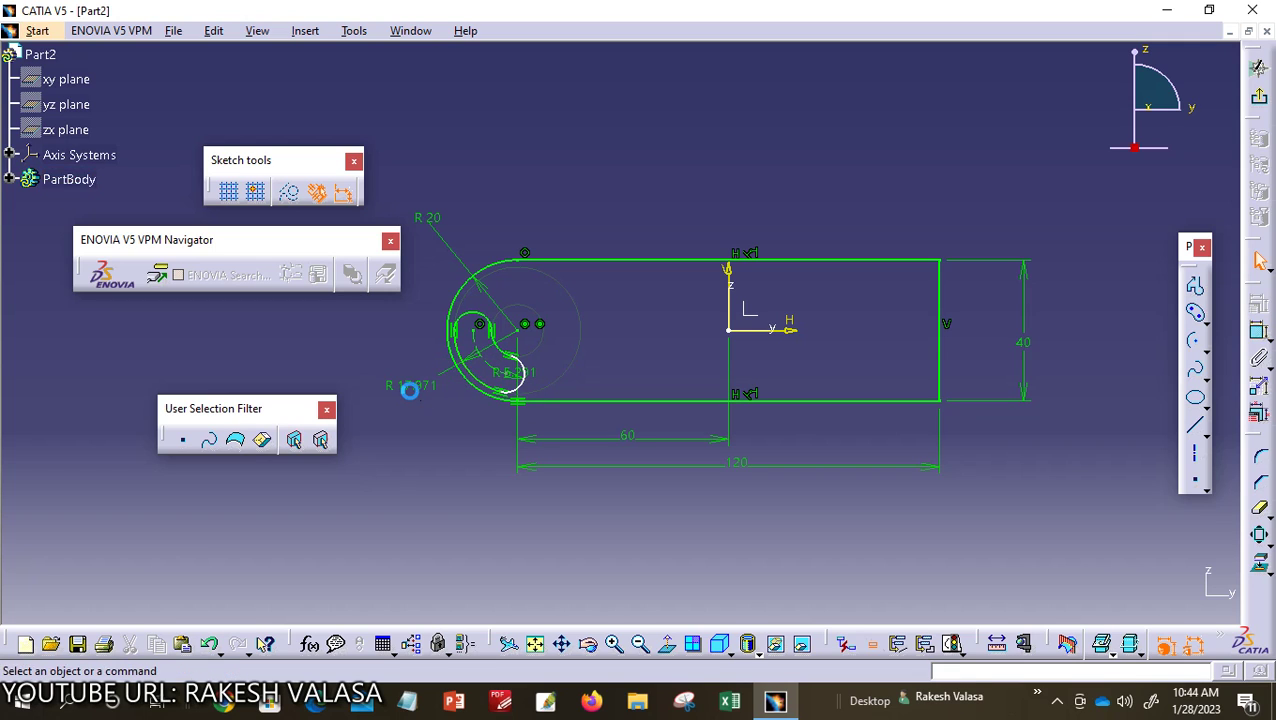
pyautogui.doubleClick(410, 389)
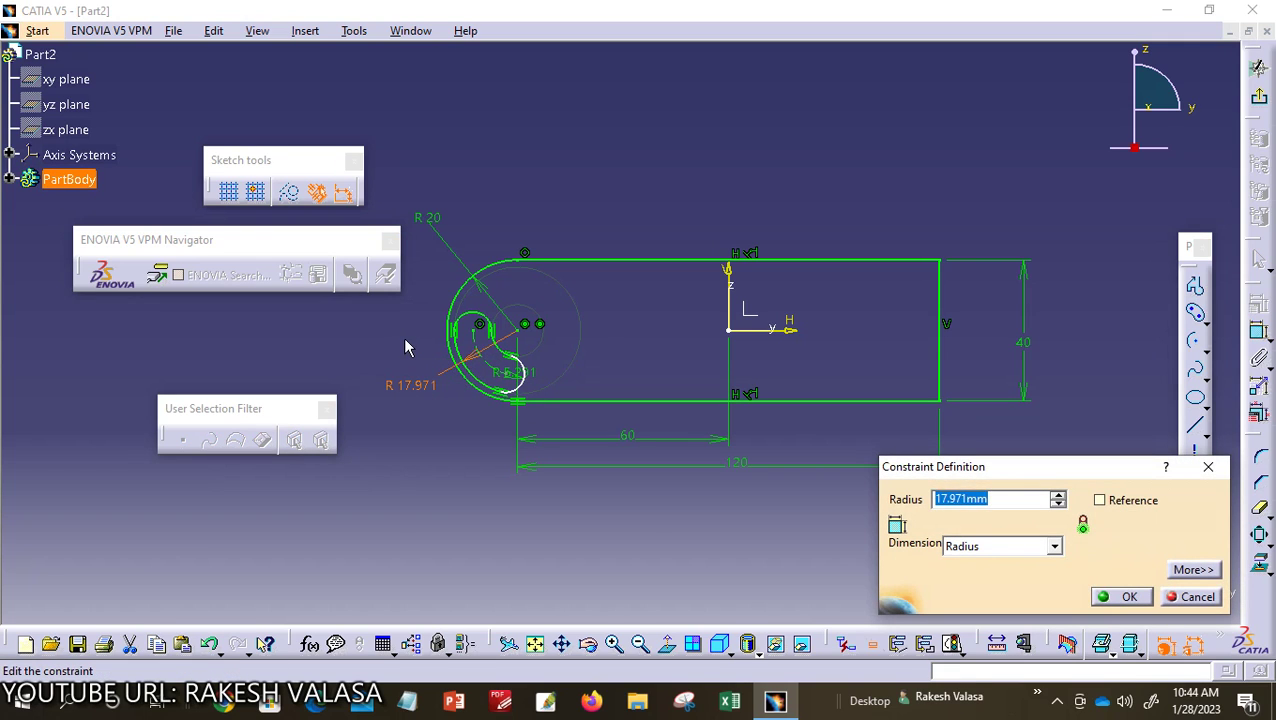
pyautogui.write('15')
pyautogui.press('Return')
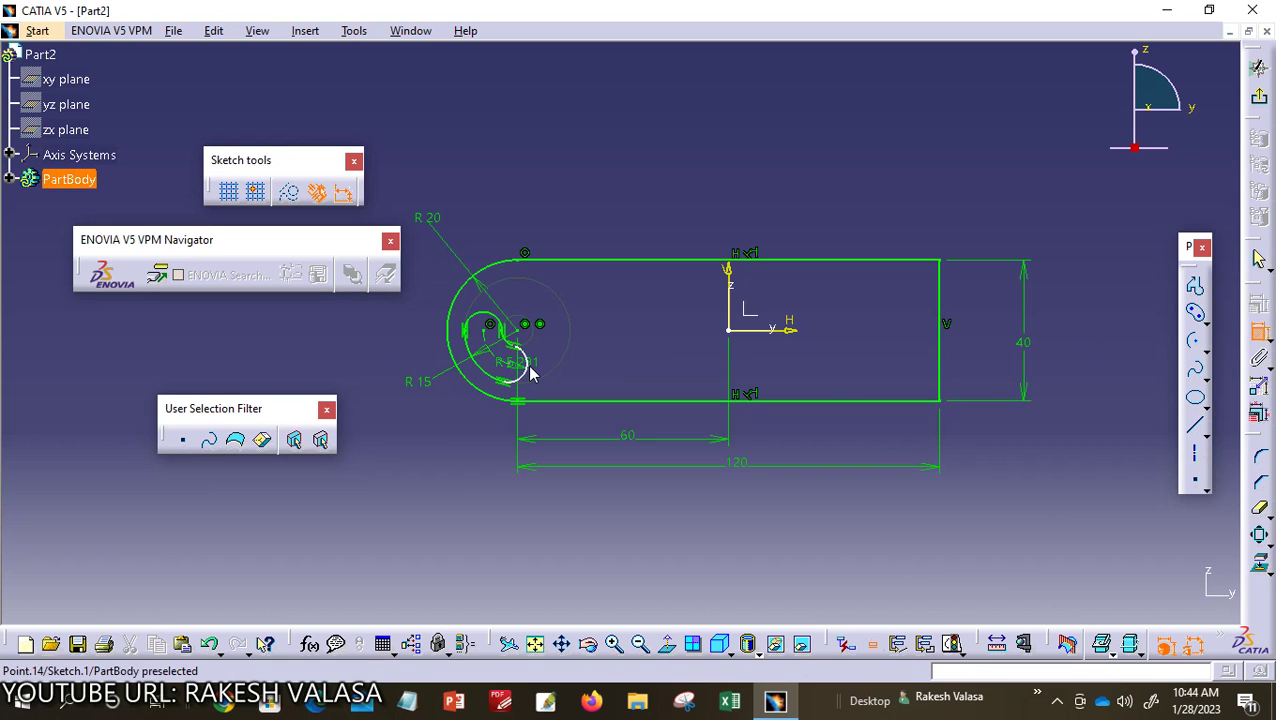
# Step: Add a 3 mm horizontal distance between the slot arc and the end's centre point
pyautogui.click(613, 643)
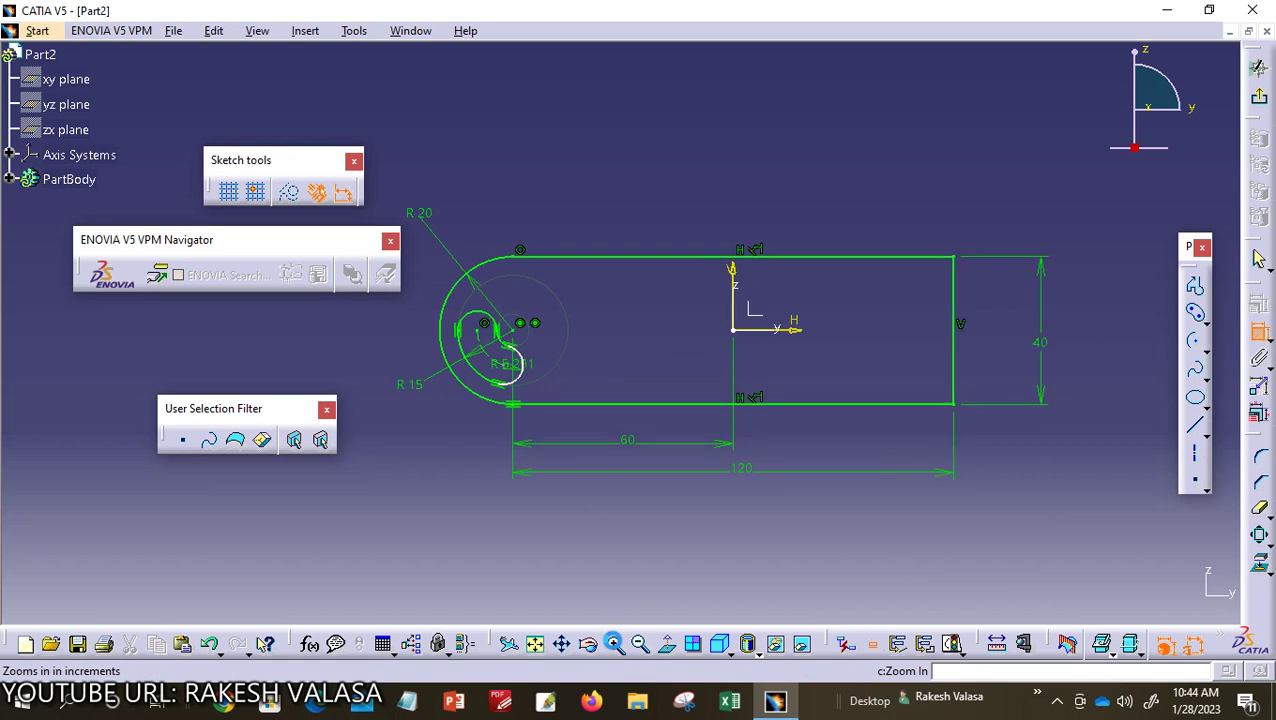
pyautogui.click(613, 643)
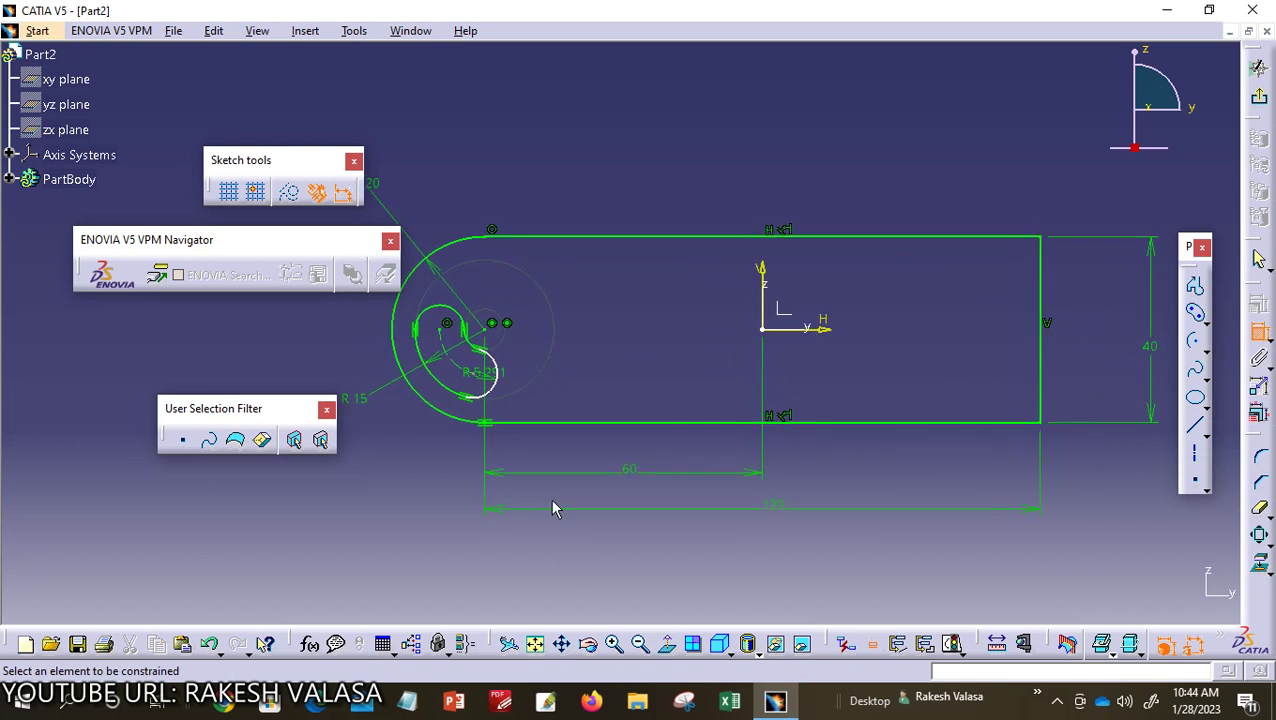
pyautogui.click(466, 382)
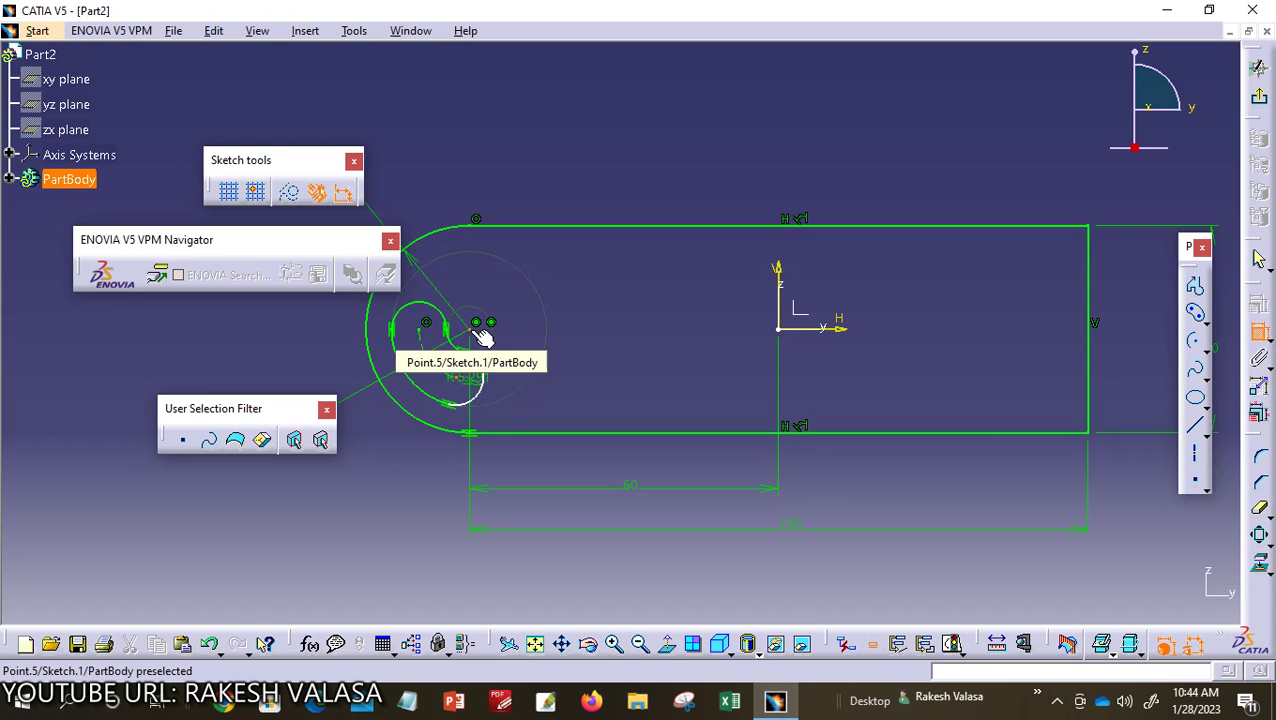
pyautogui.click(479, 334)
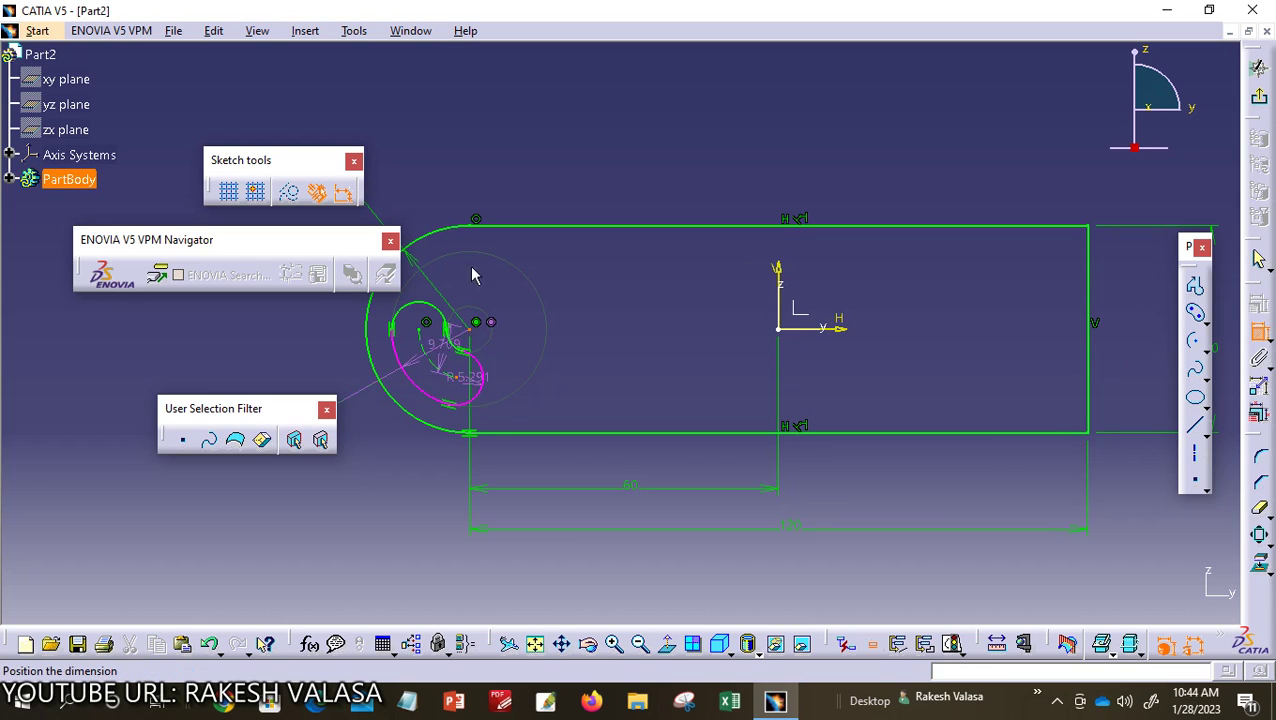
pyautogui.rightClick(497, 193)
pyautogui.click(566, 246)
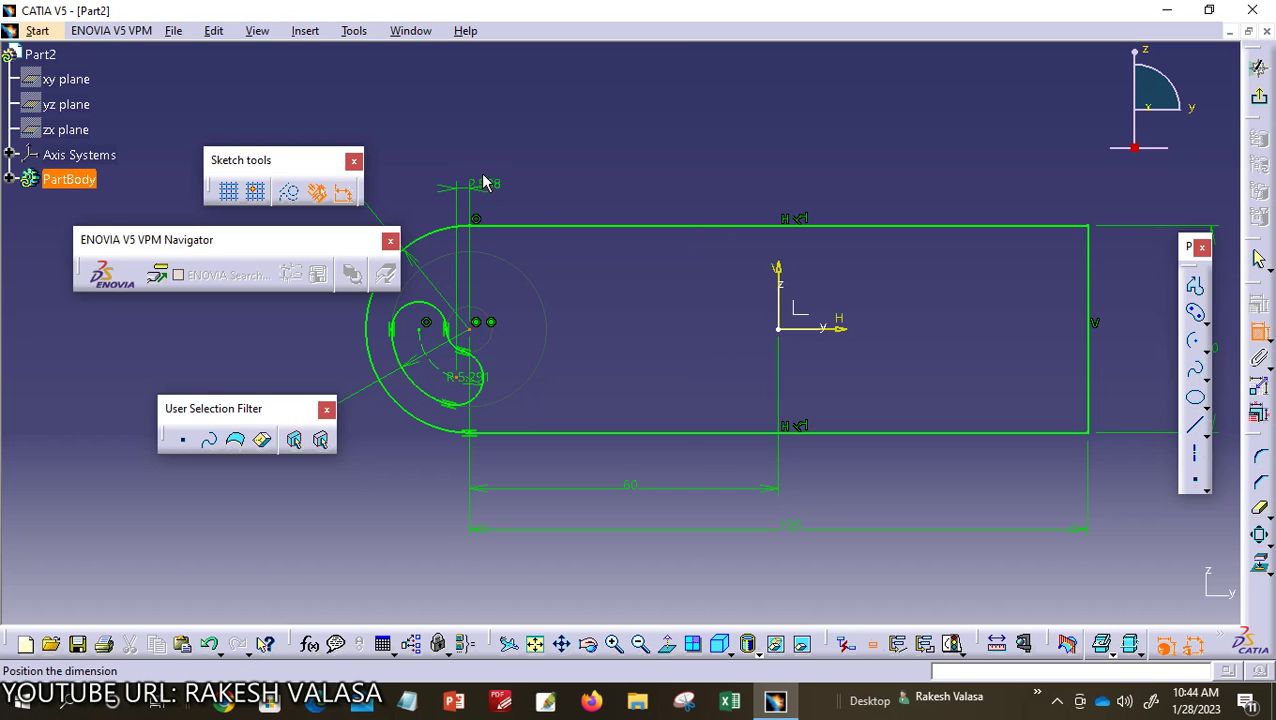
pyautogui.click(524, 183)
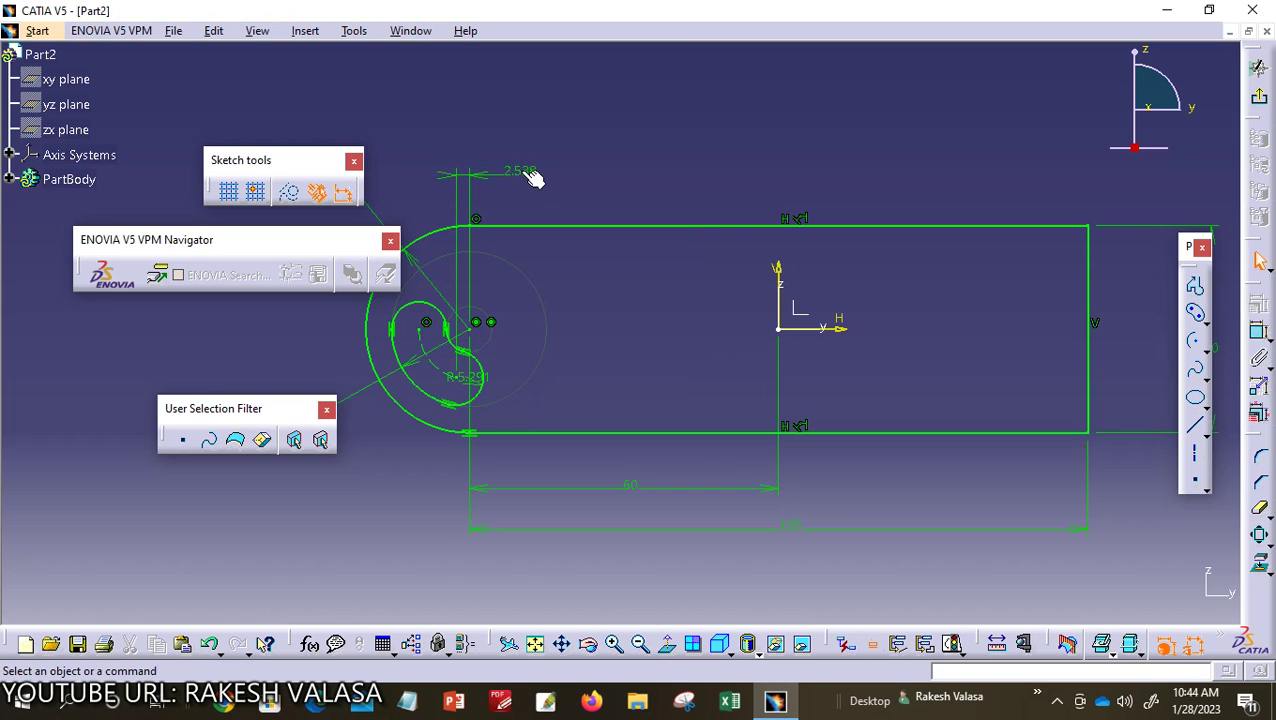
pyautogui.doubleClick(521, 170)
pyautogui.write('3mm')
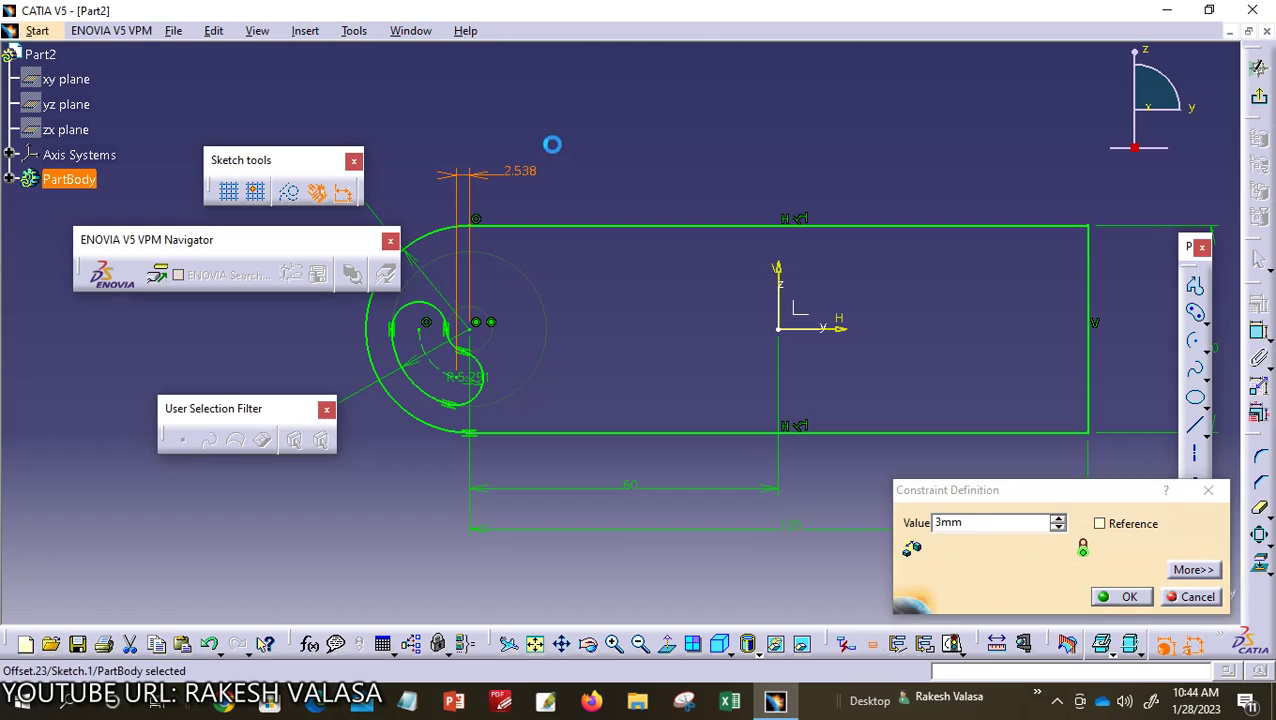
pyautogui.press('Return')
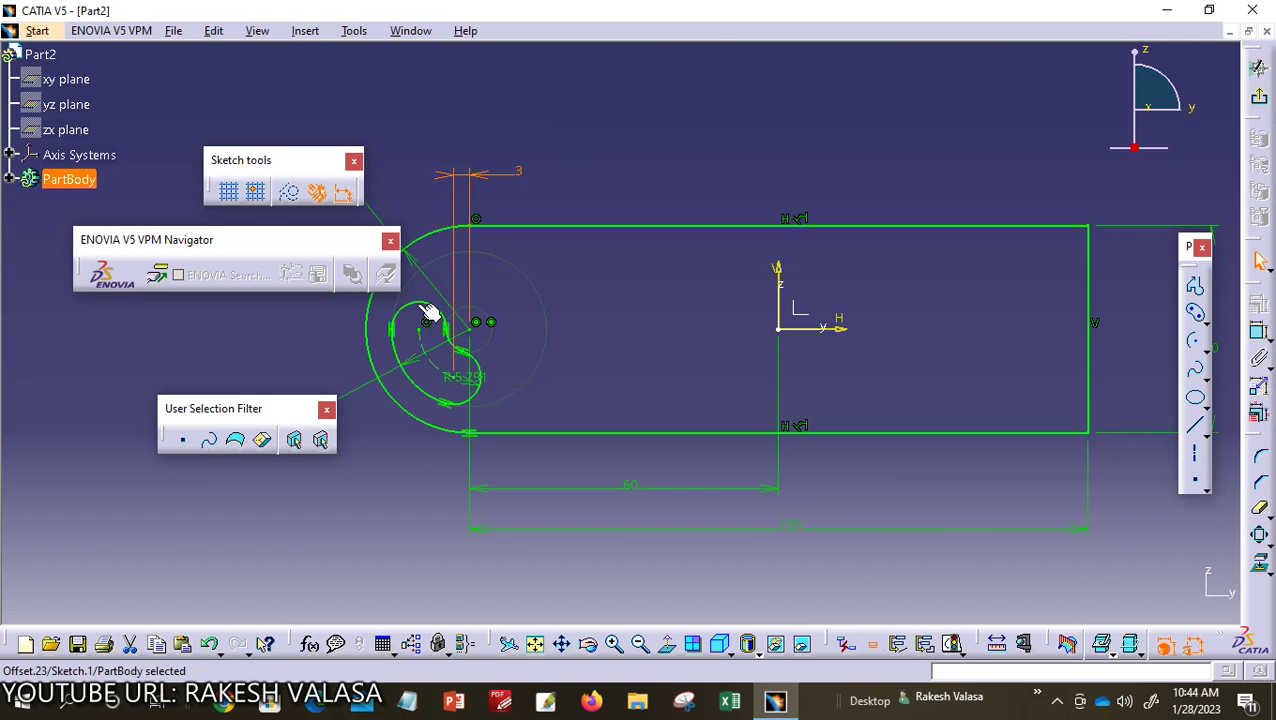
pyautogui.click(455, 378)
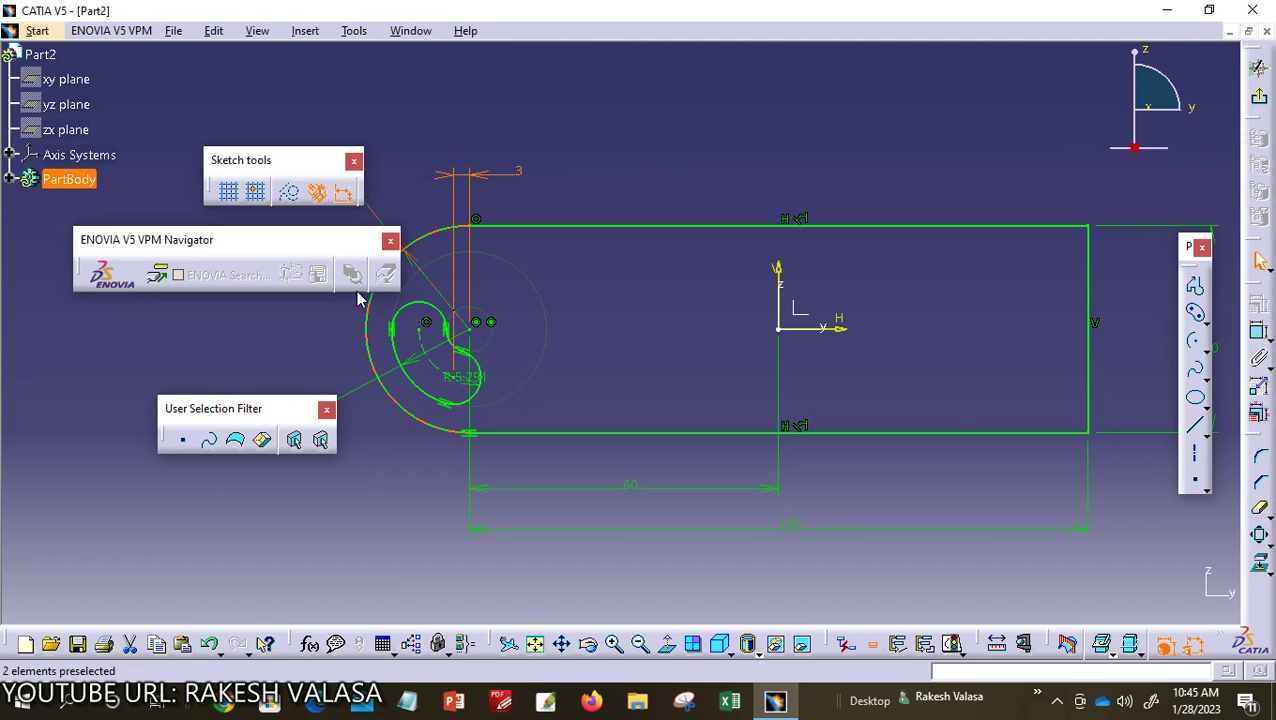
# Step: Exit the sketch and pad it 10 mm thick
pyautogui.click(1259, 98)
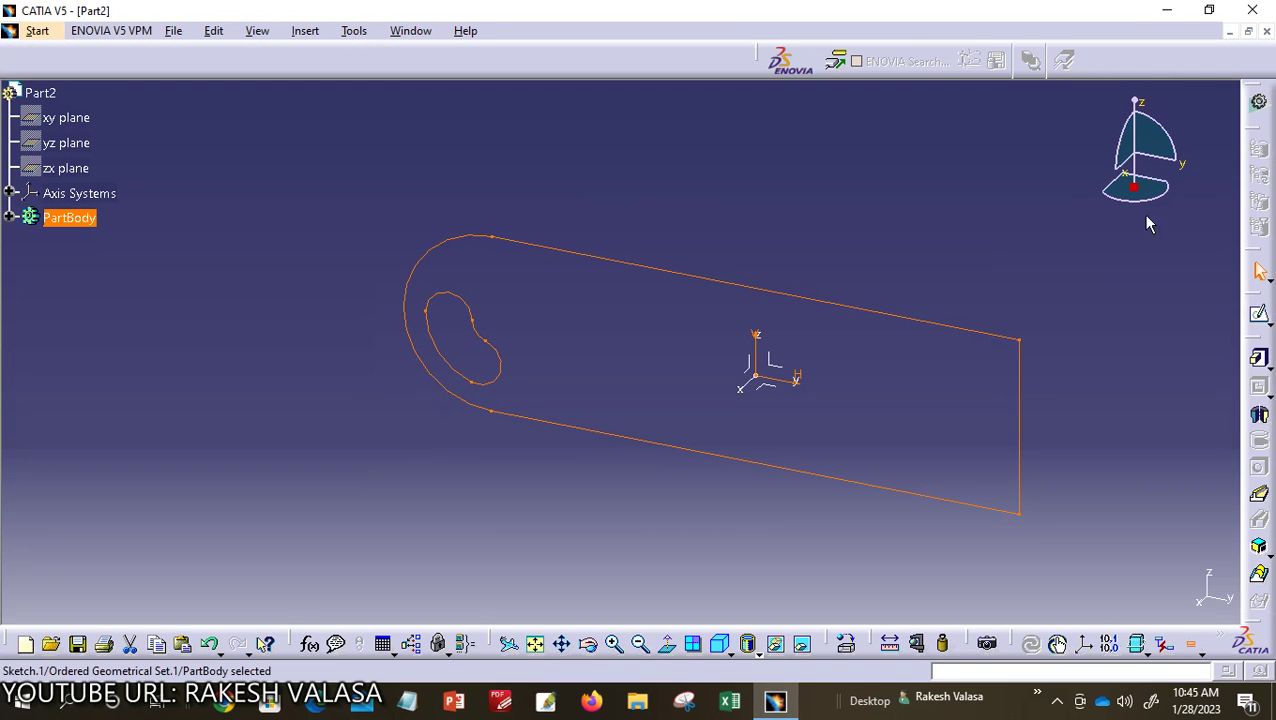
pyautogui.click(1260, 366)
pyautogui.click(769, 392)
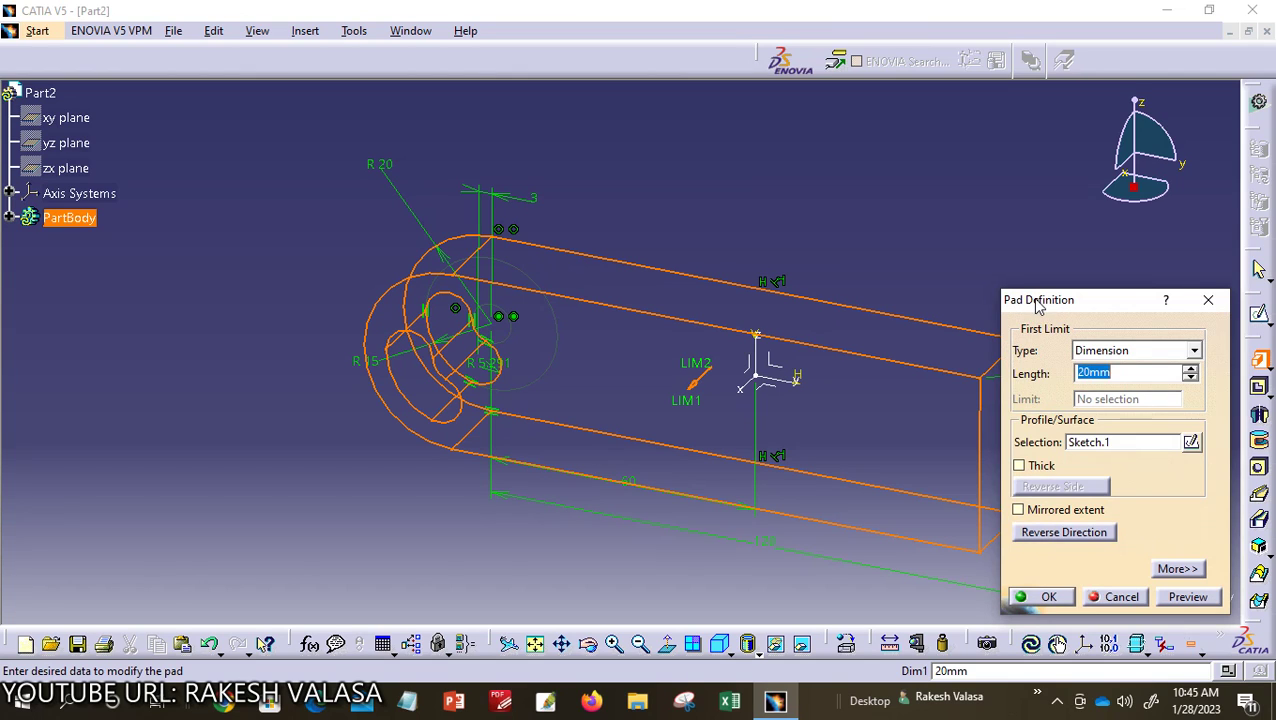
pyautogui.moveTo(1038, 306); pyautogui.dragTo(1005, 195)
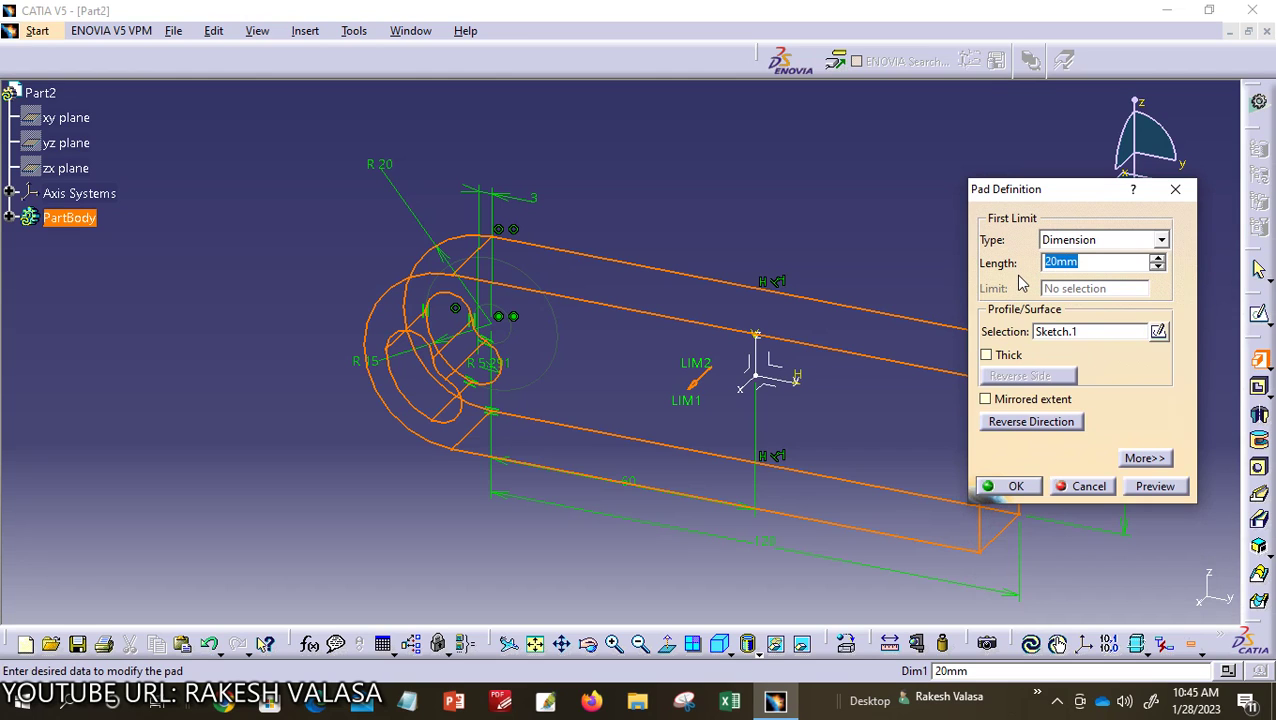
pyautogui.write('10')
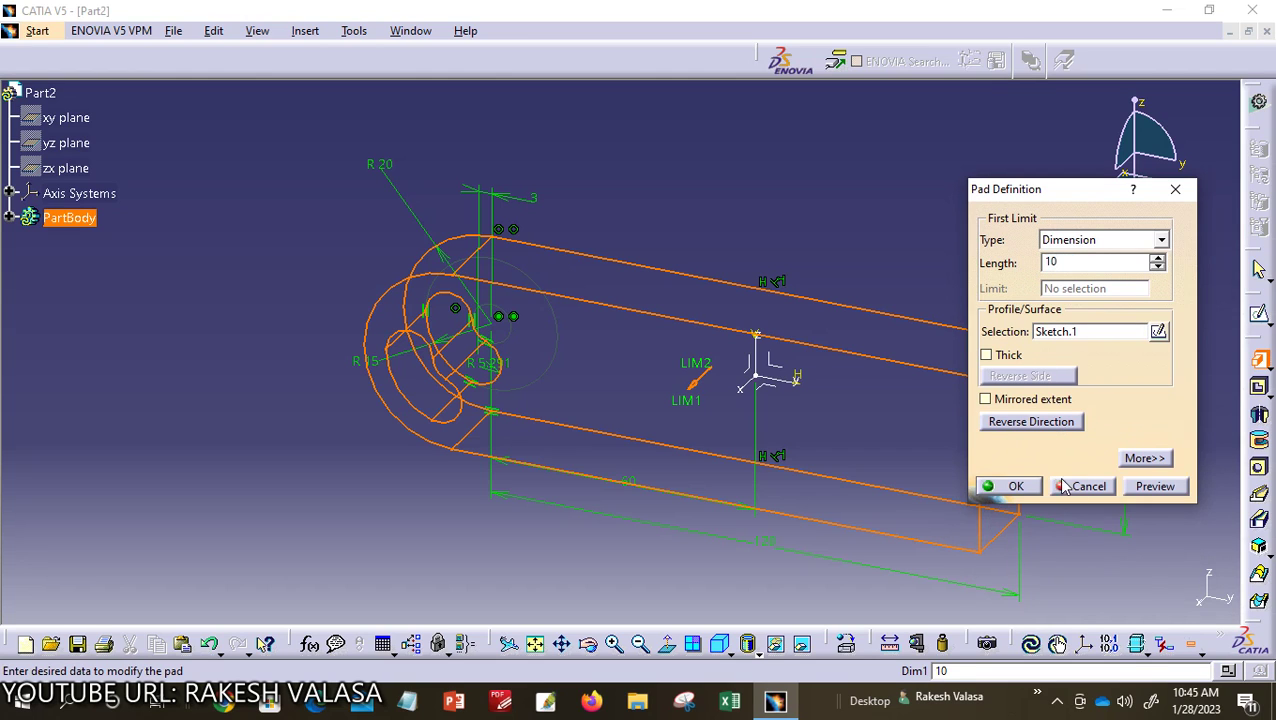
pyautogui.click(1016, 487)
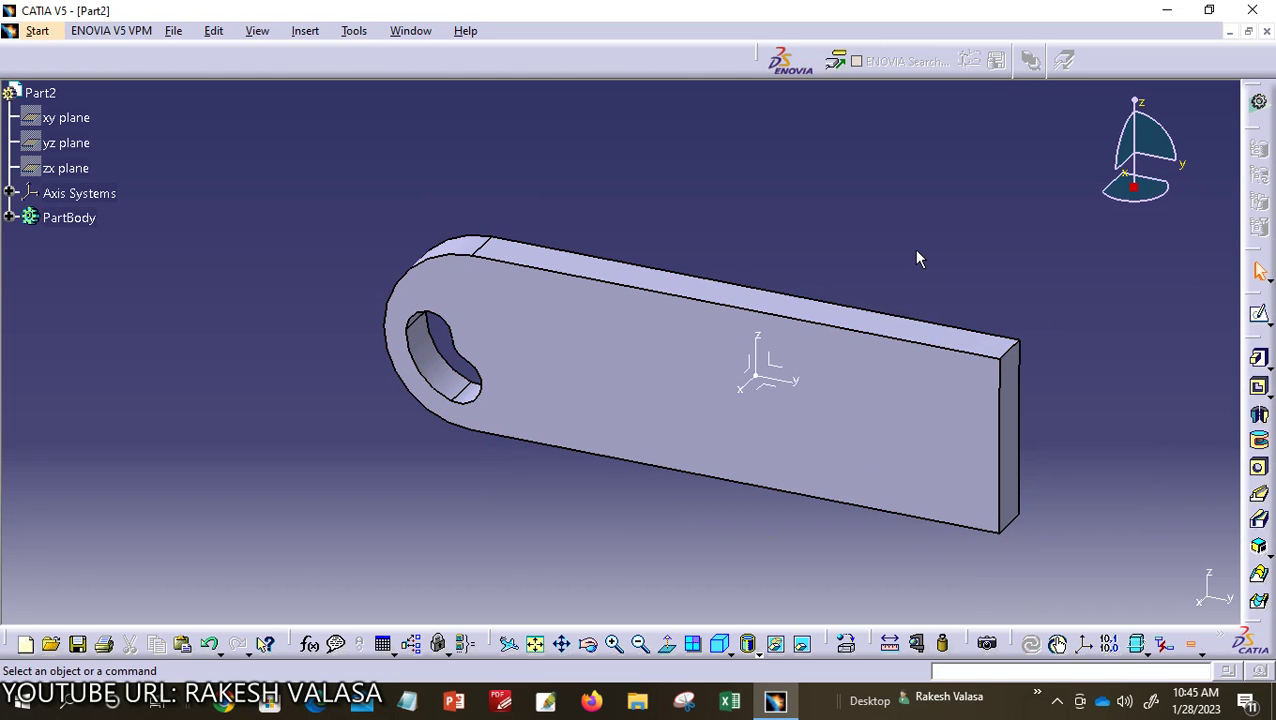
# Step: Switch to the Drafting workbench and create a drawing on the default A0 ISO sheet
pyautogui.click(41, 34)
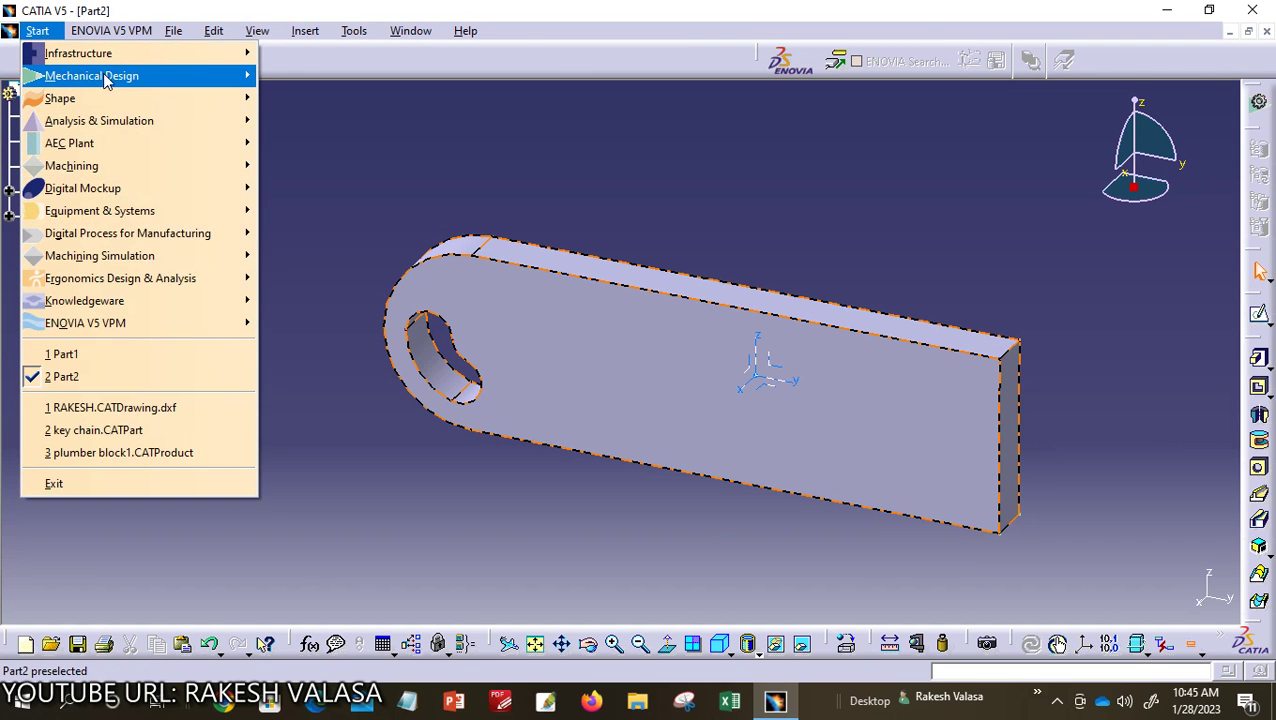
pyautogui.moveTo(201, 80)
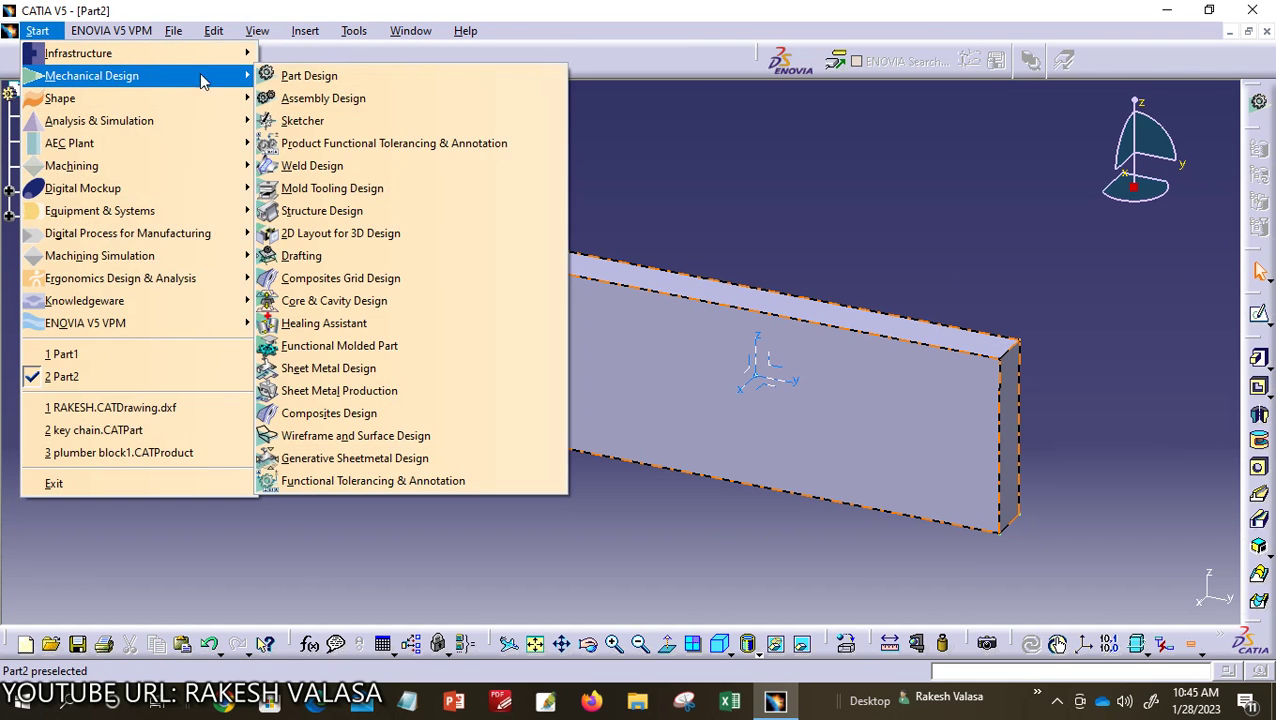
pyautogui.click(336, 256)
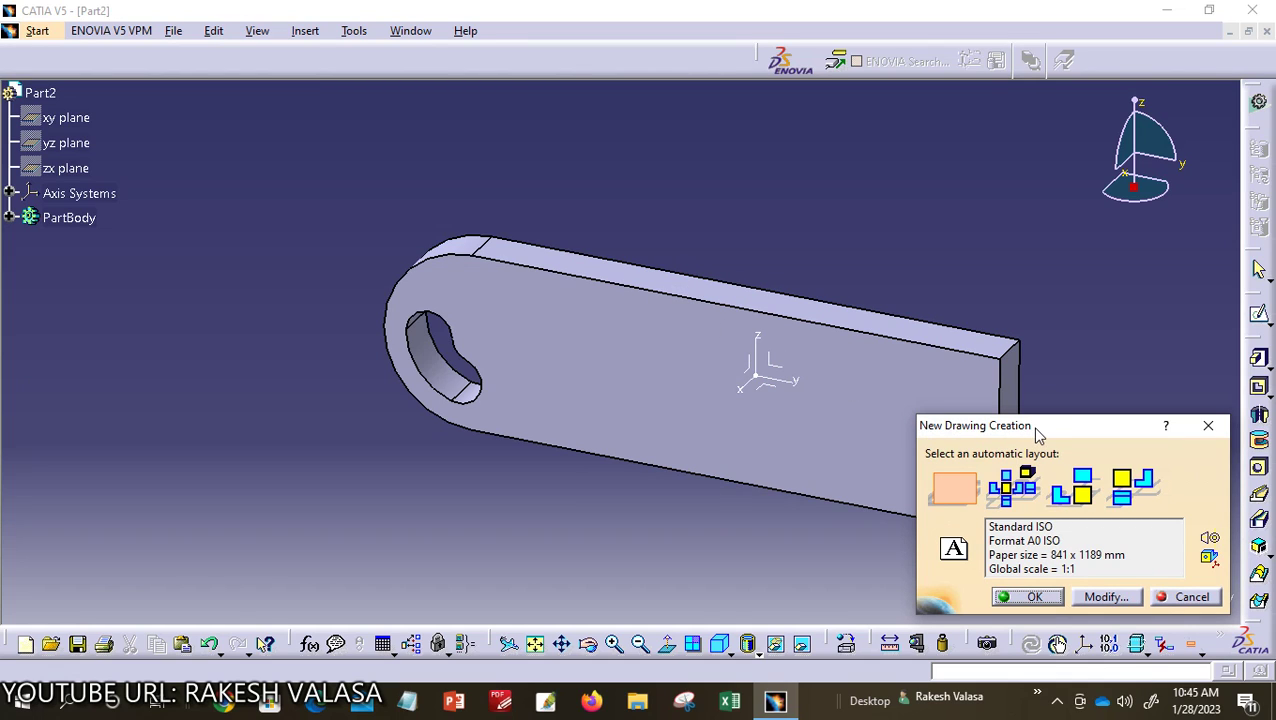
pyautogui.click(1032, 598)
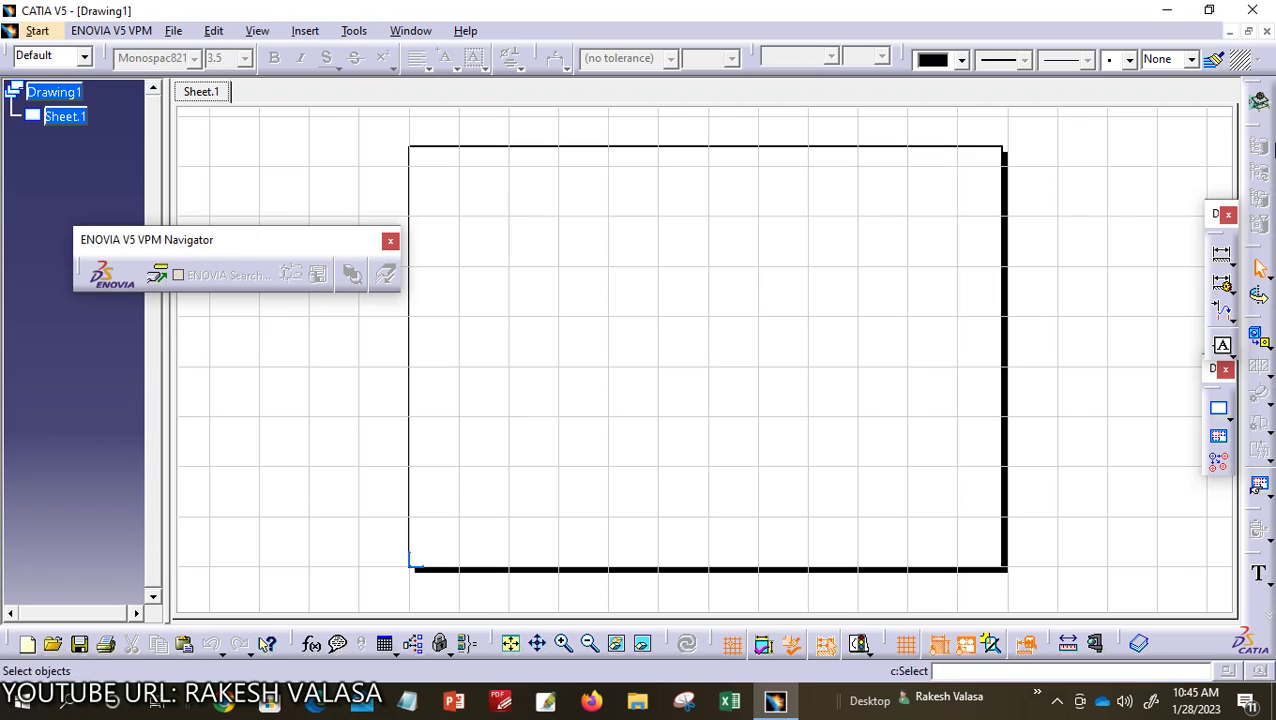
# Step: Place the name text on the sheet and set its font size to 20 mm
pyautogui.click(1262, 576)
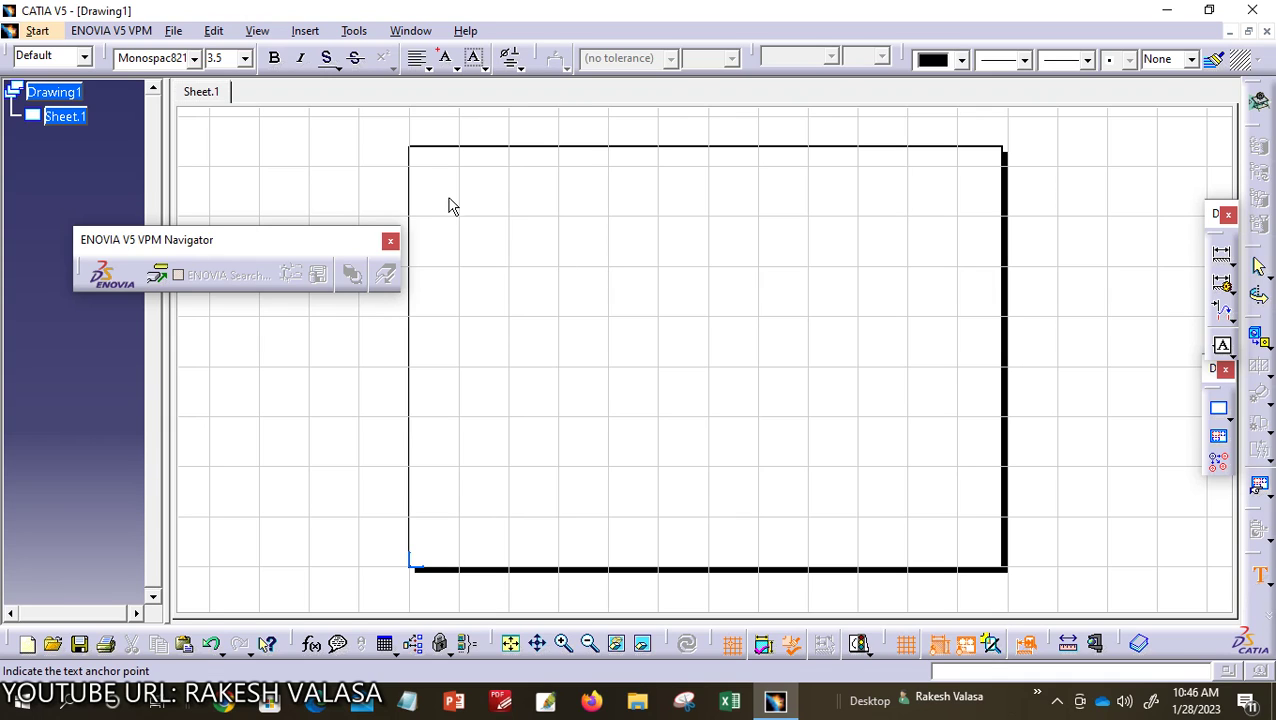
pyautogui.click(511, 249)
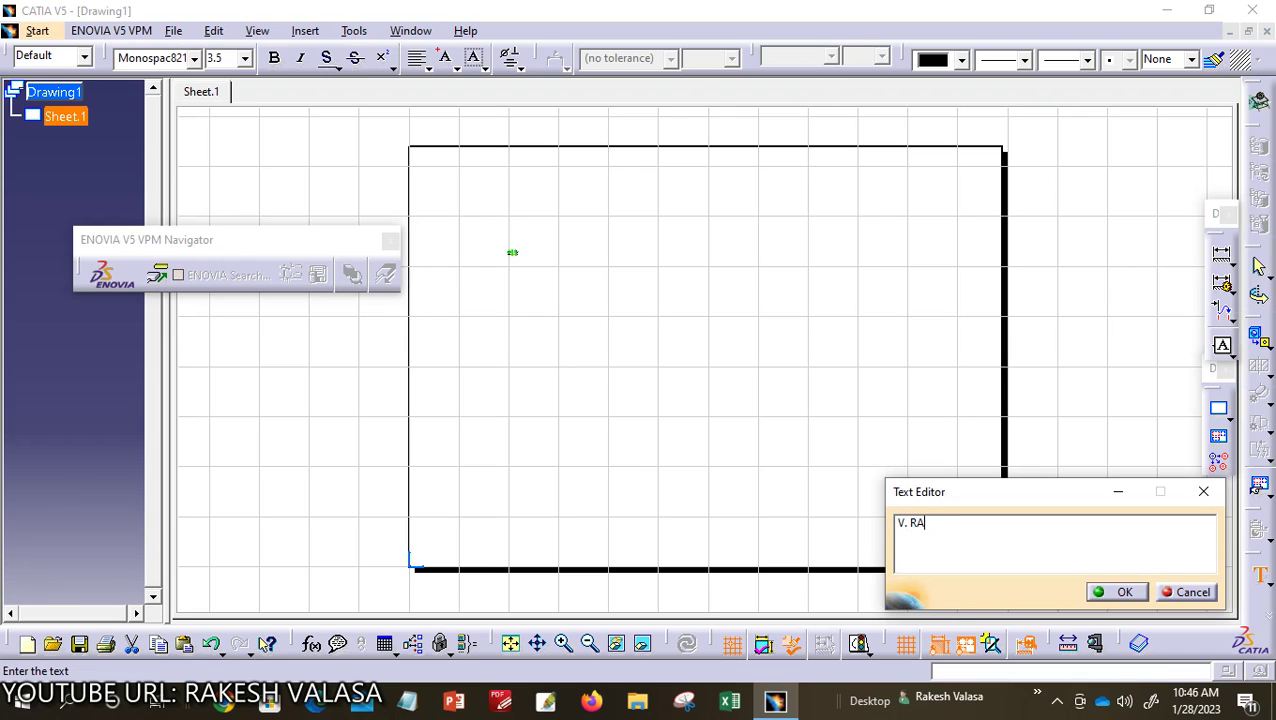
pyautogui.click(1117, 592)
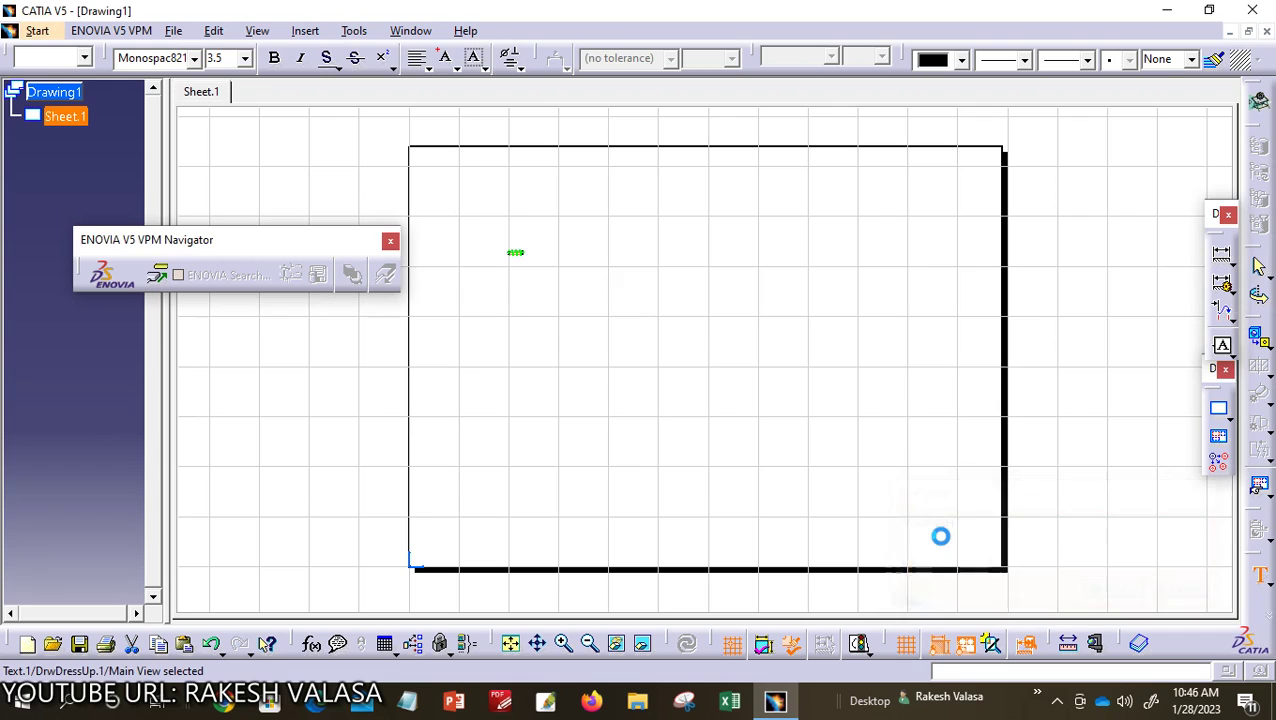
pyautogui.doubleClick(515, 252)
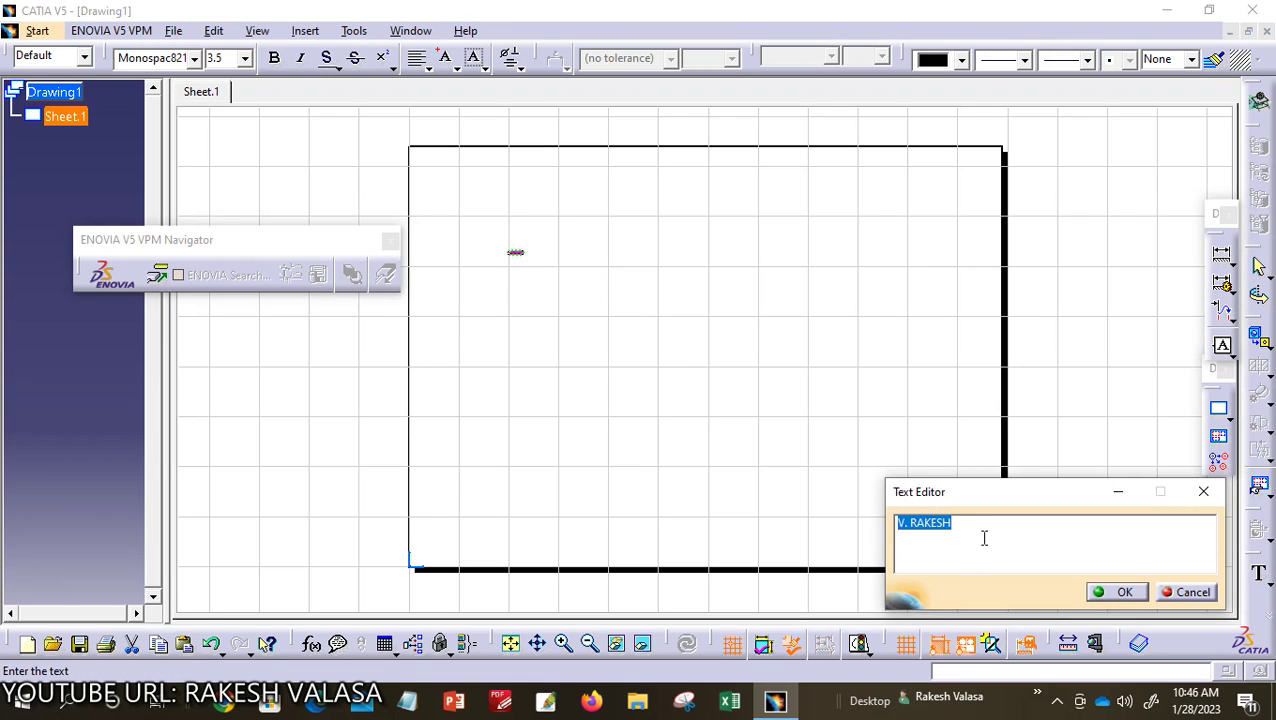
pyautogui.click(985, 535)
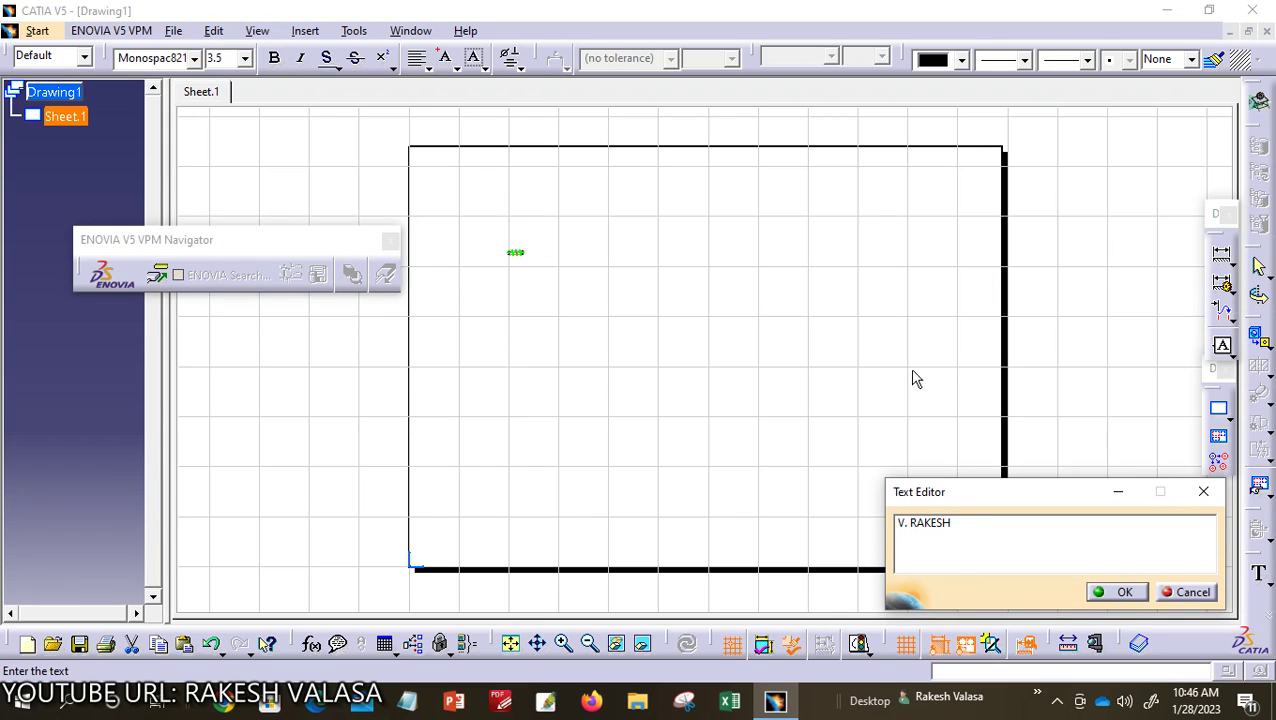
pyautogui.click(1115, 594)
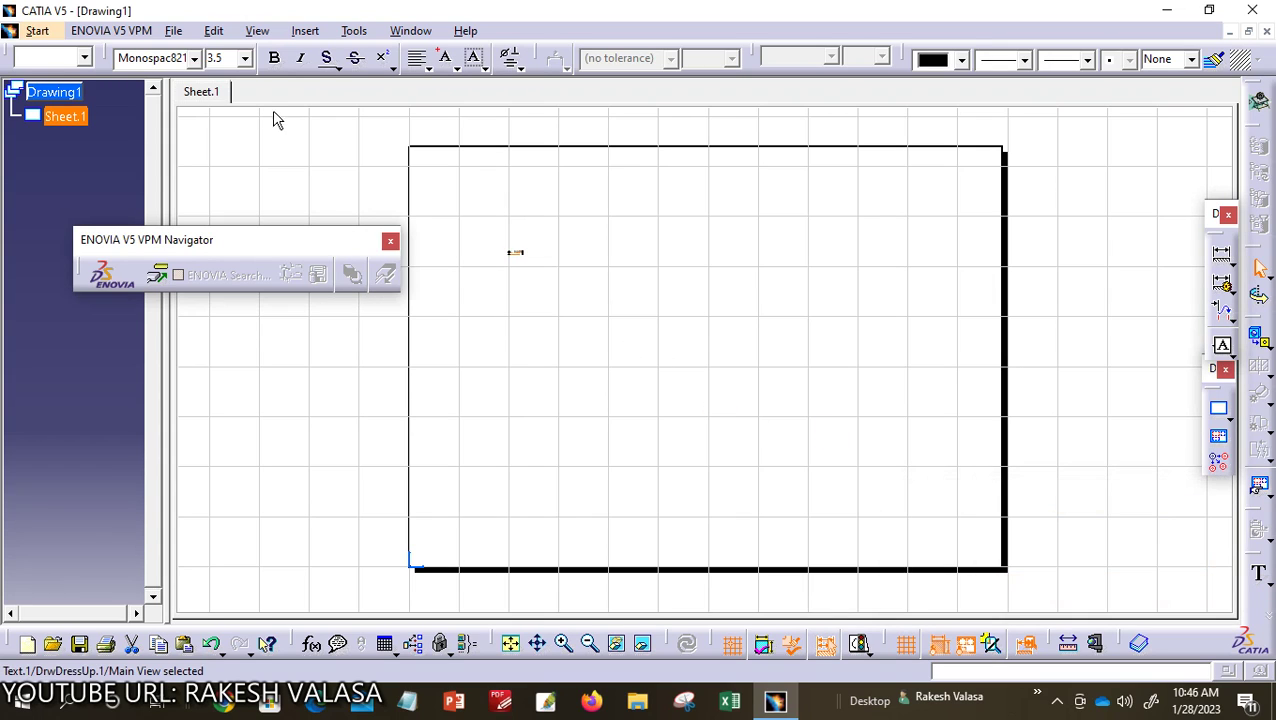
pyautogui.click(243, 60)
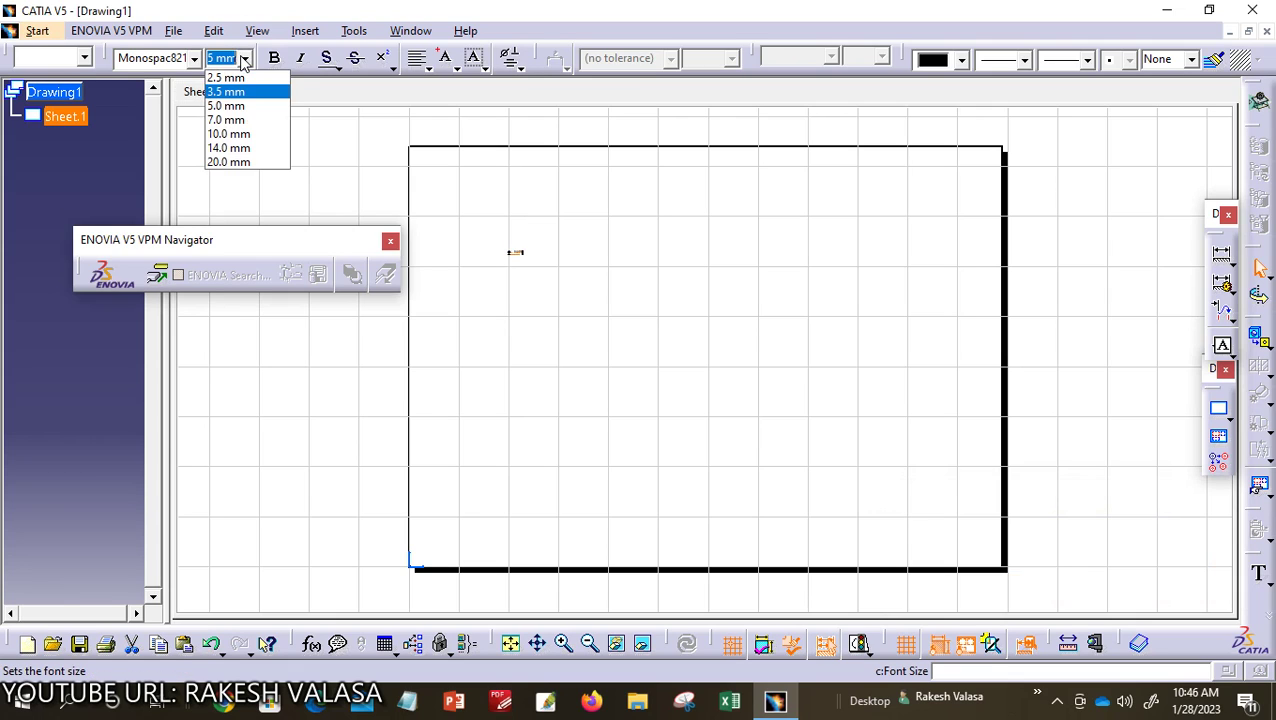
pyautogui.click(245, 163)
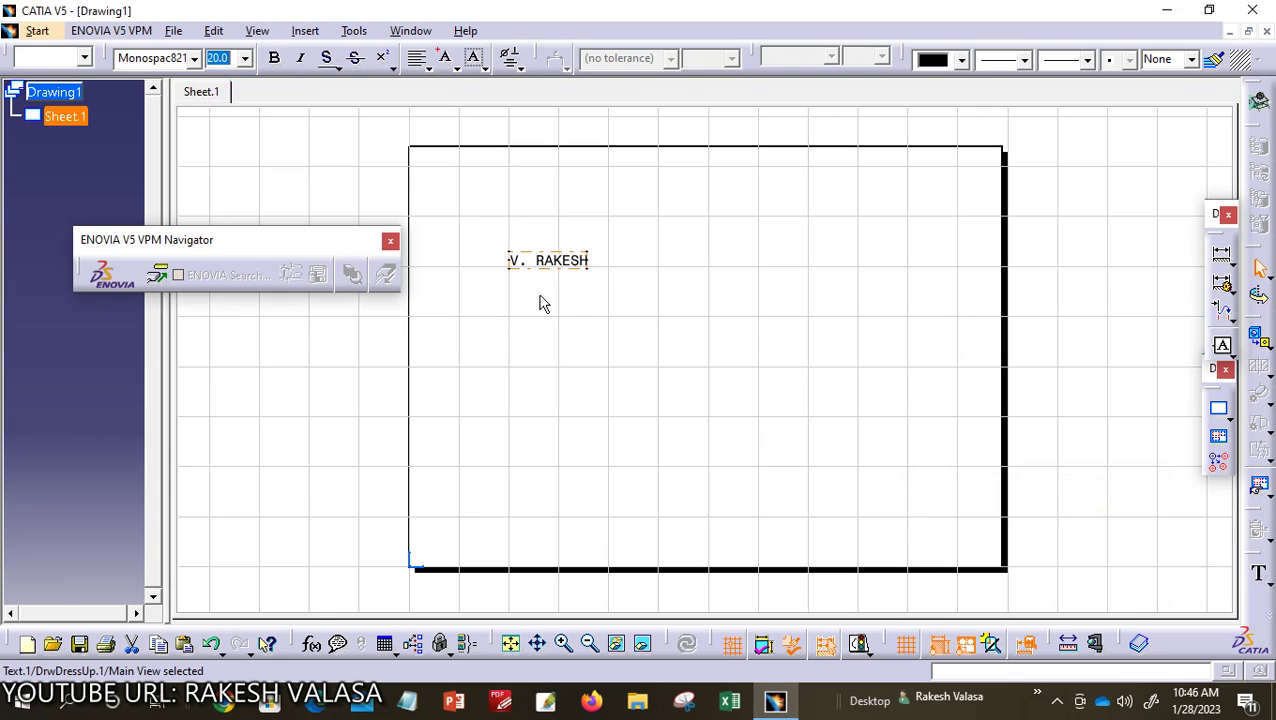
pyautogui.click(612, 263)
# Step: Append 'KITSW' after the name in the text
pyautogui.doubleClick(585, 262)
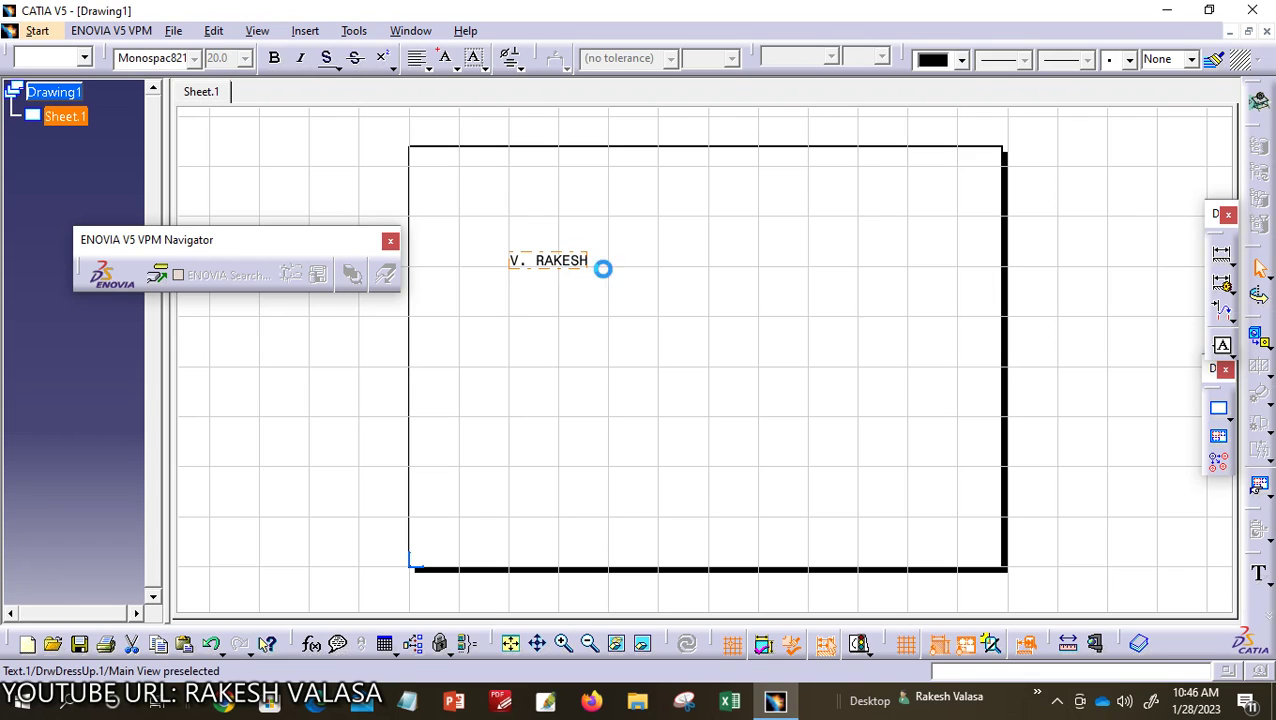
pyautogui.click(981, 531)
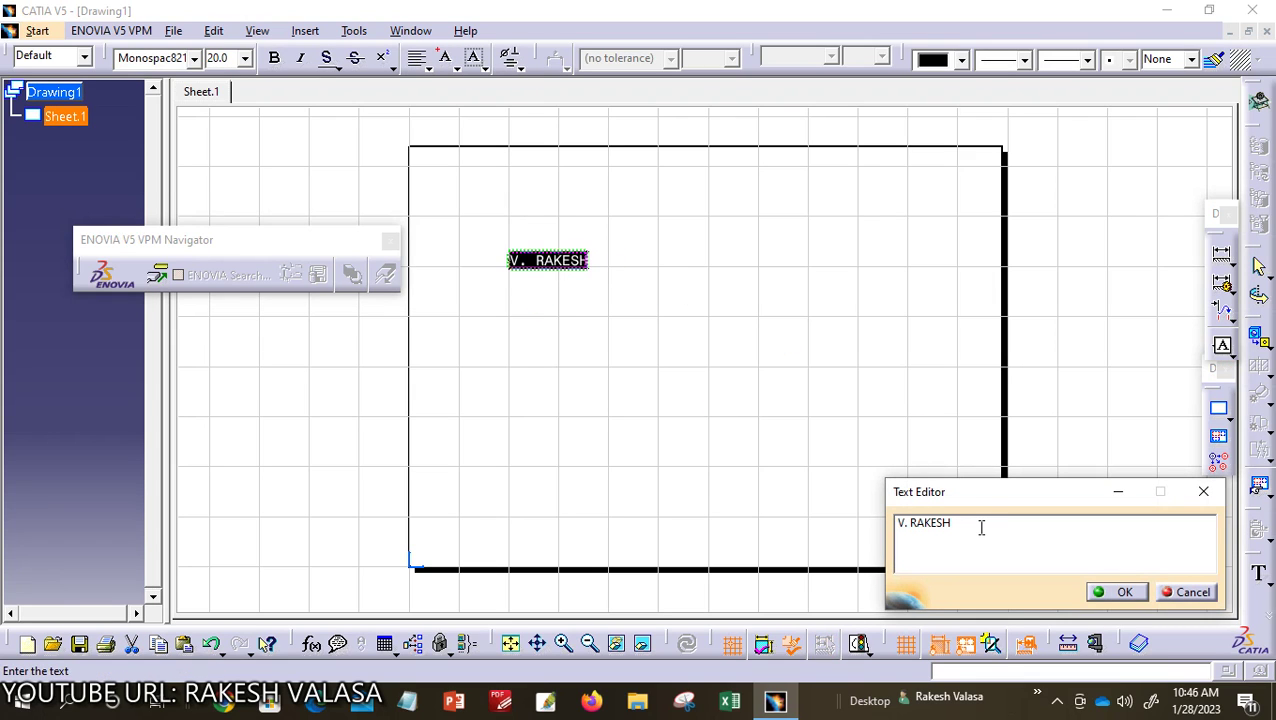
pyautogui.write('K')
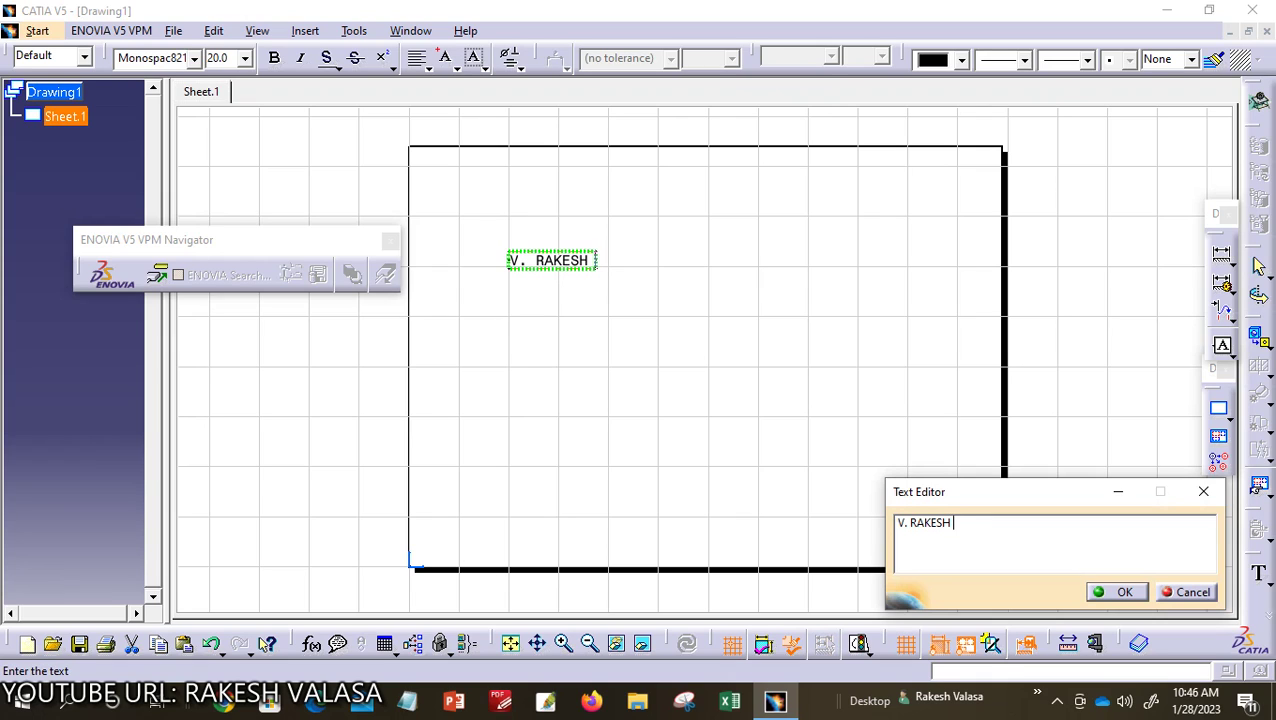
pyautogui.write('ITSW')
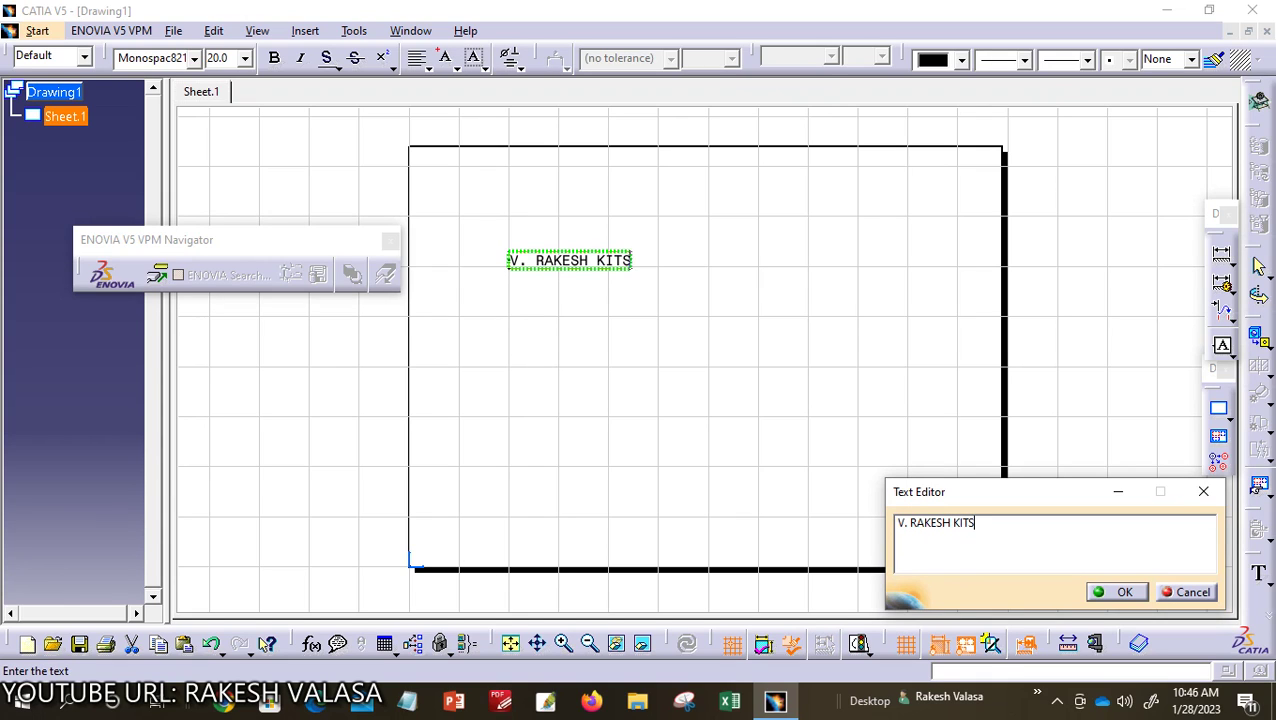
pyautogui.click(1123, 594)
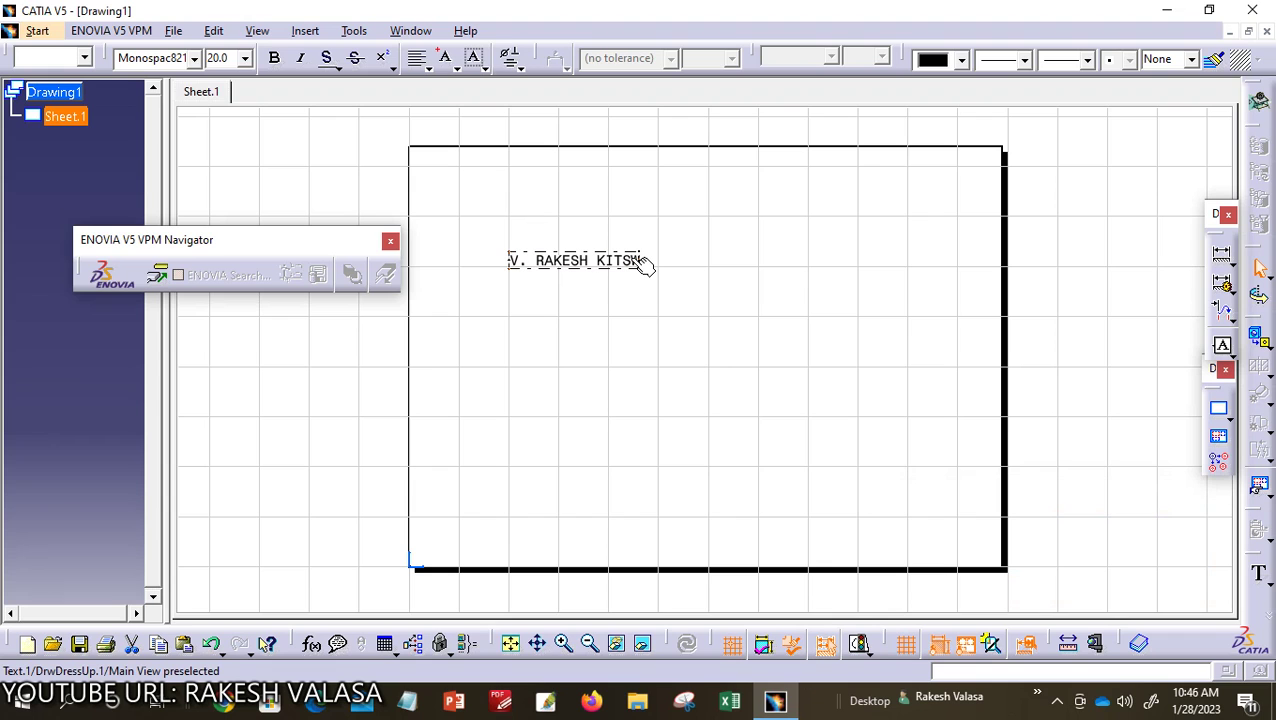
# Step: Change the name text's font to Arial Black with Bold style in its Properties
pyautogui.rightClick(643, 262)
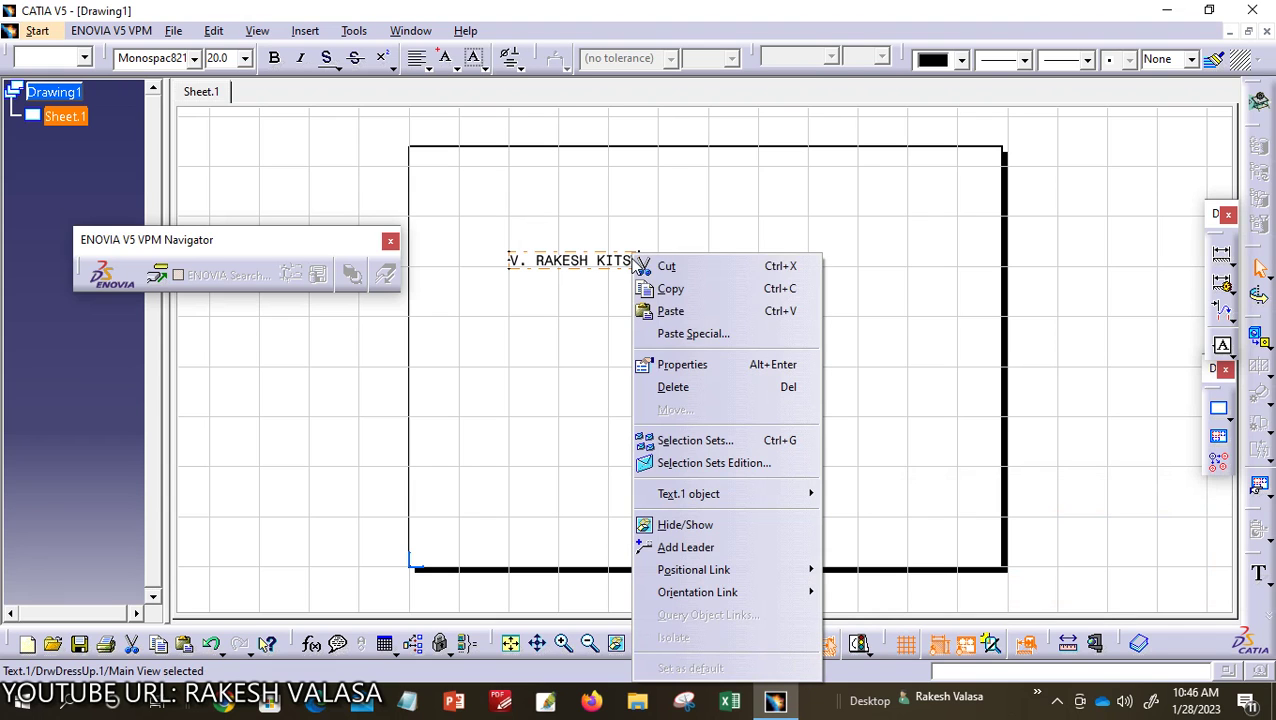
pyautogui.click(676, 365)
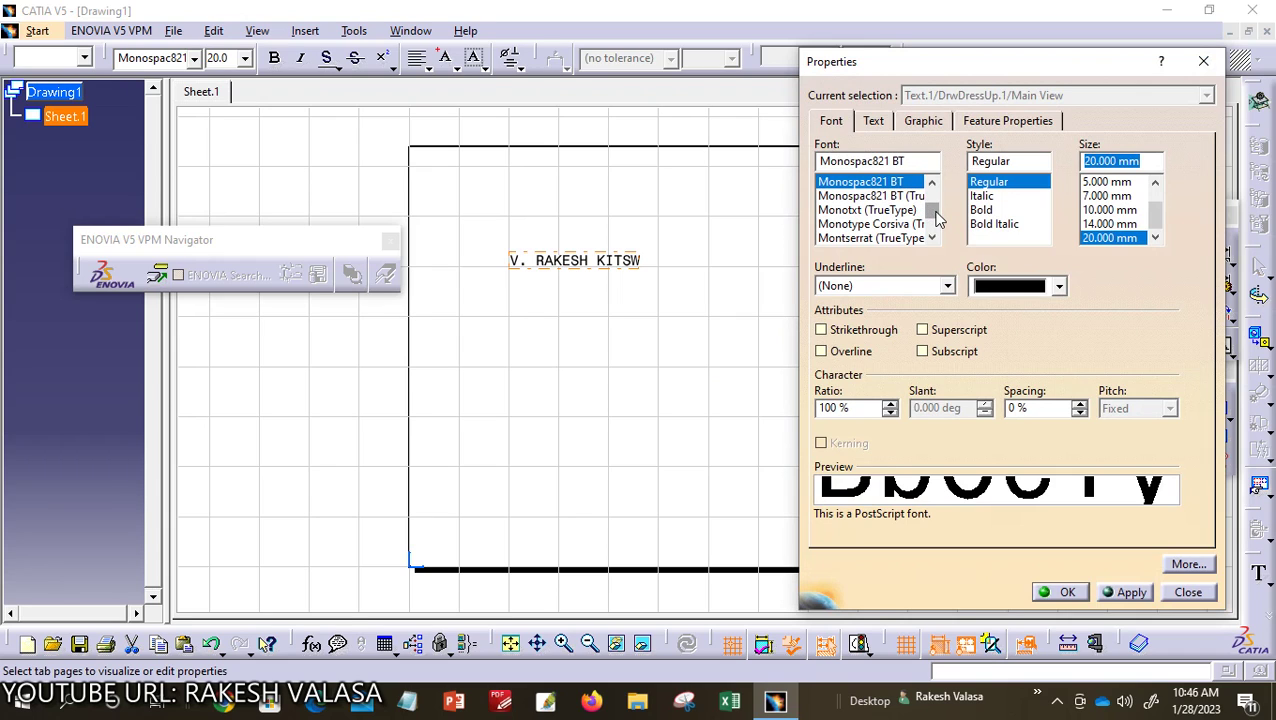
pyautogui.moveTo(937, 215); pyautogui.dragTo(937, 203)
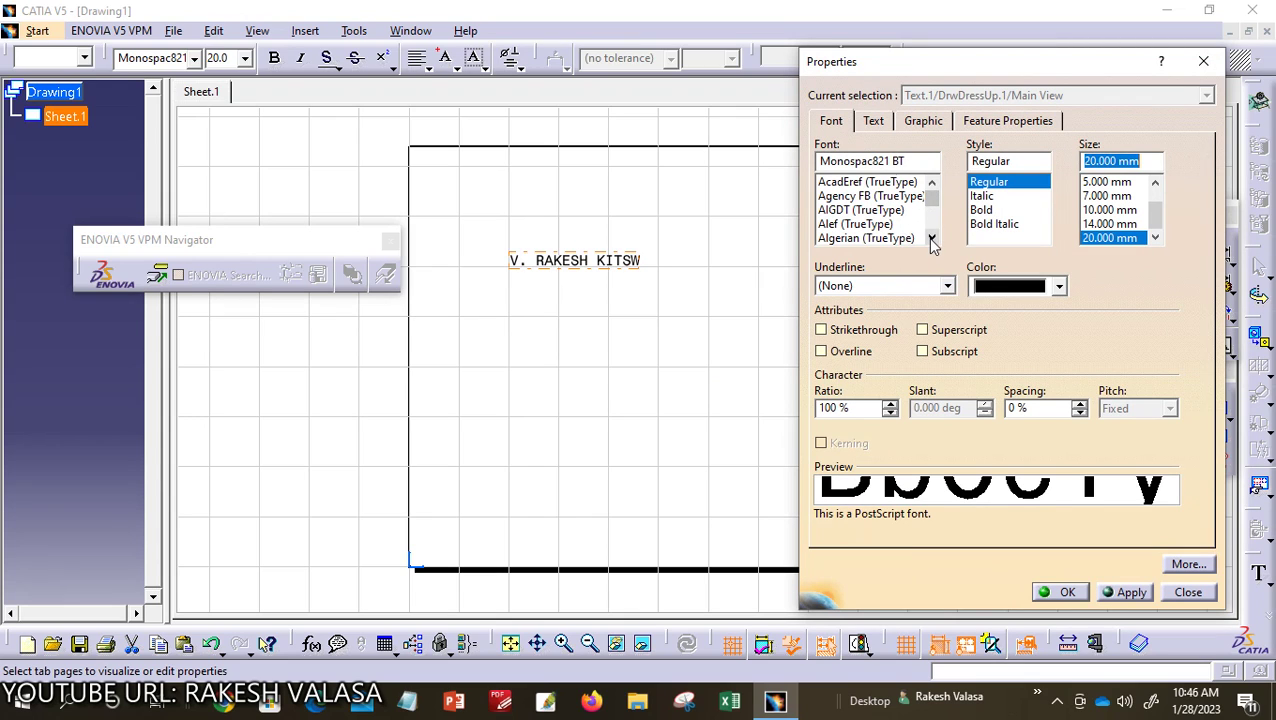
pyautogui.click(931, 238)
pyautogui.click(931, 238)
pyautogui.click(931, 238)
pyautogui.click(931, 238)
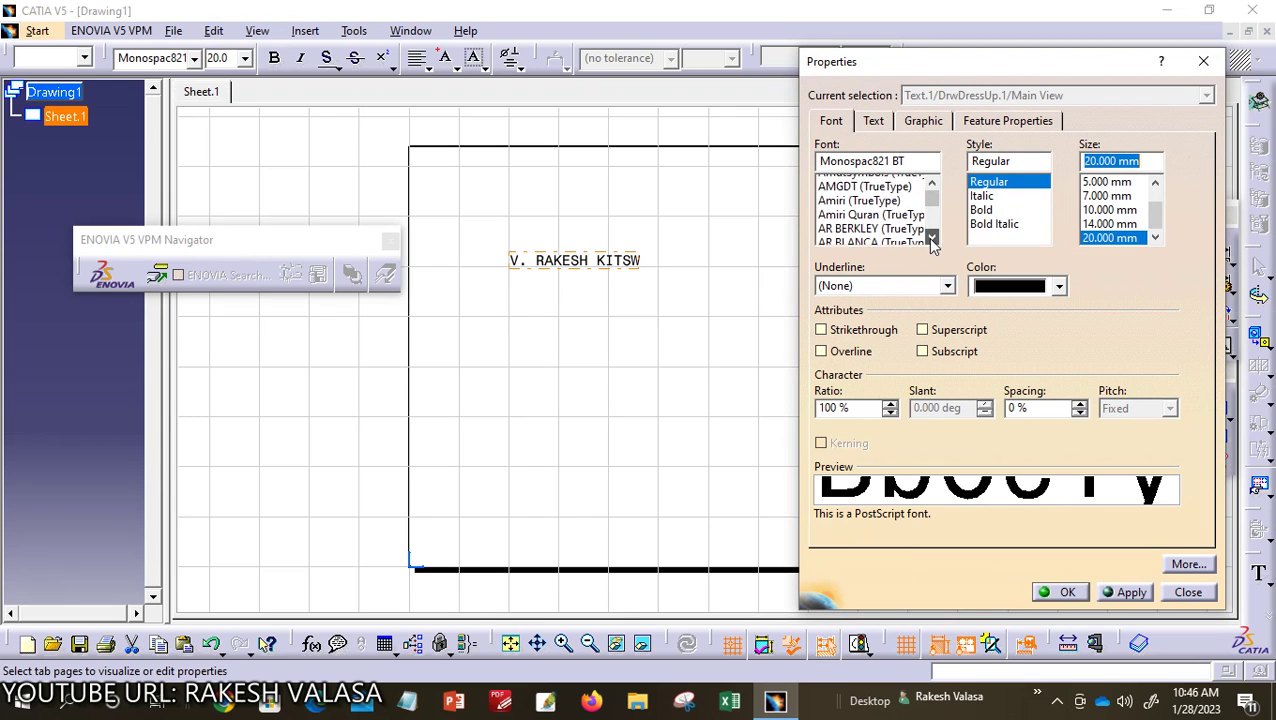
pyautogui.click(931, 238)
pyautogui.click(931, 238)
pyautogui.click(931, 238)
pyautogui.click(931, 238)
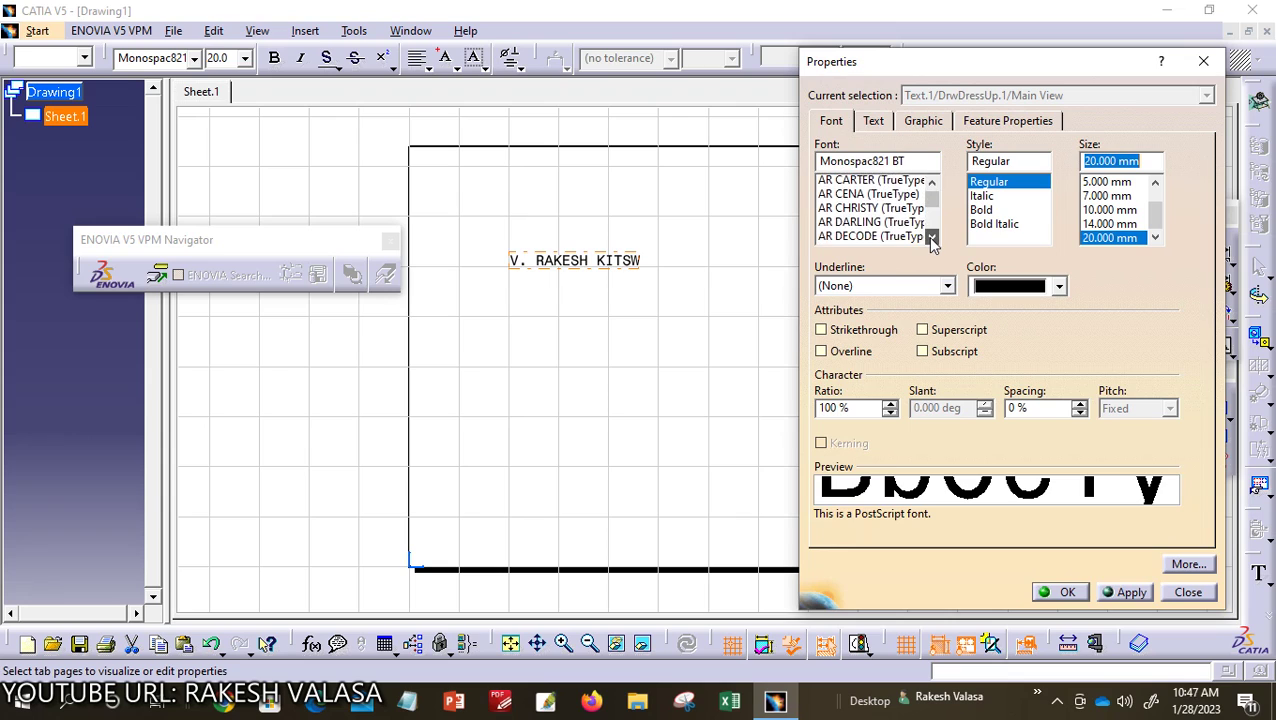
pyautogui.click(931, 238)
pyautogui.click(931, 238)
pyautogui.click(931, 238)
pyautogui.click(931, 238)
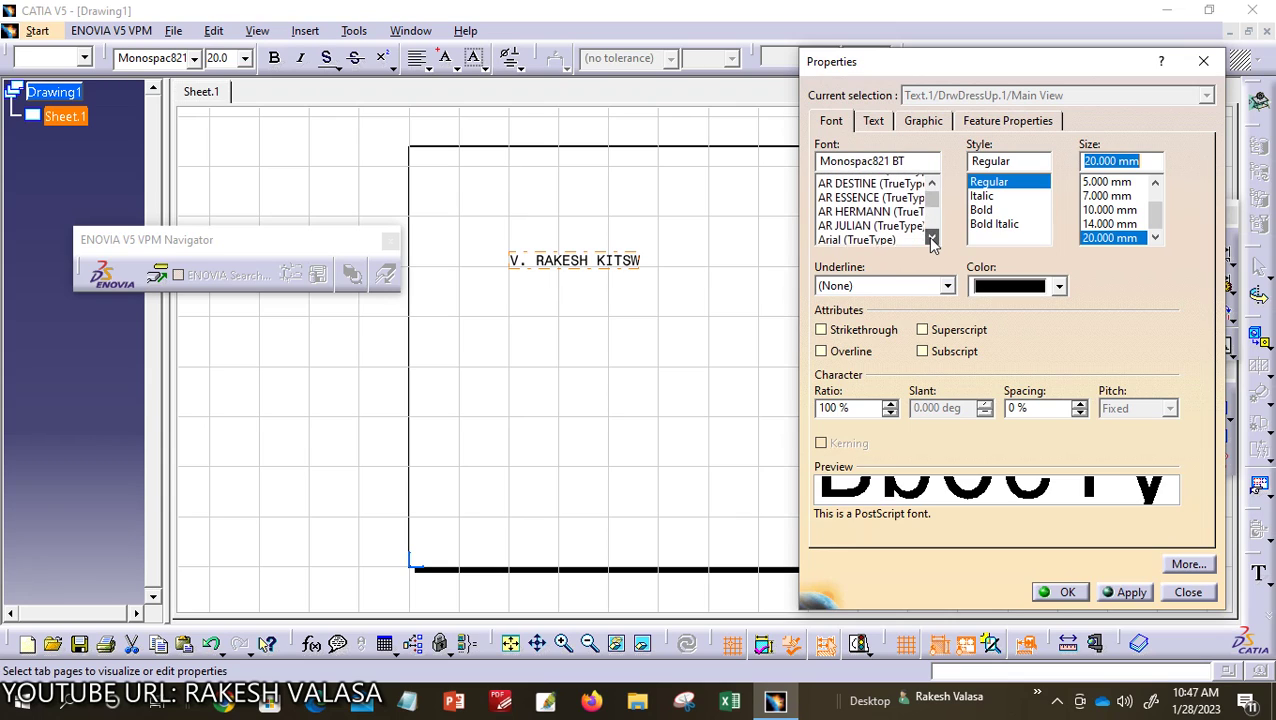
pyautogui.click(931, 238)
pyautogui.click(931, 238)
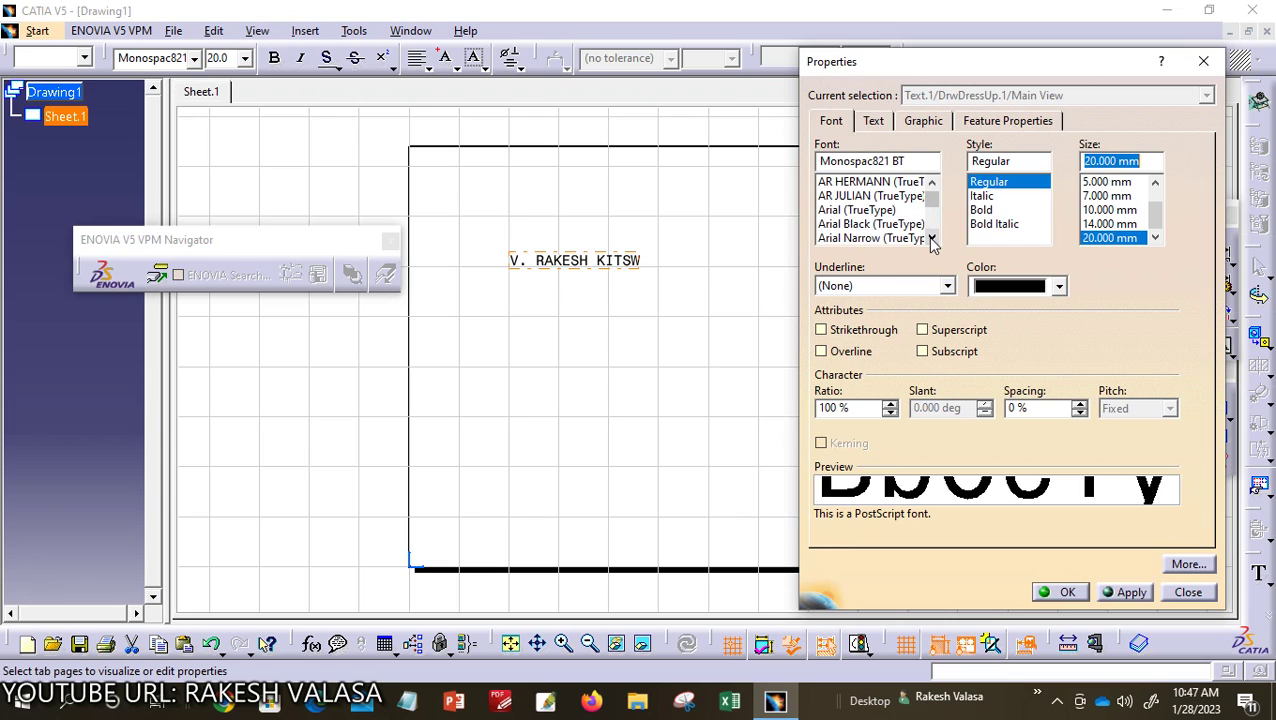
pyautogui.click(862, 224)
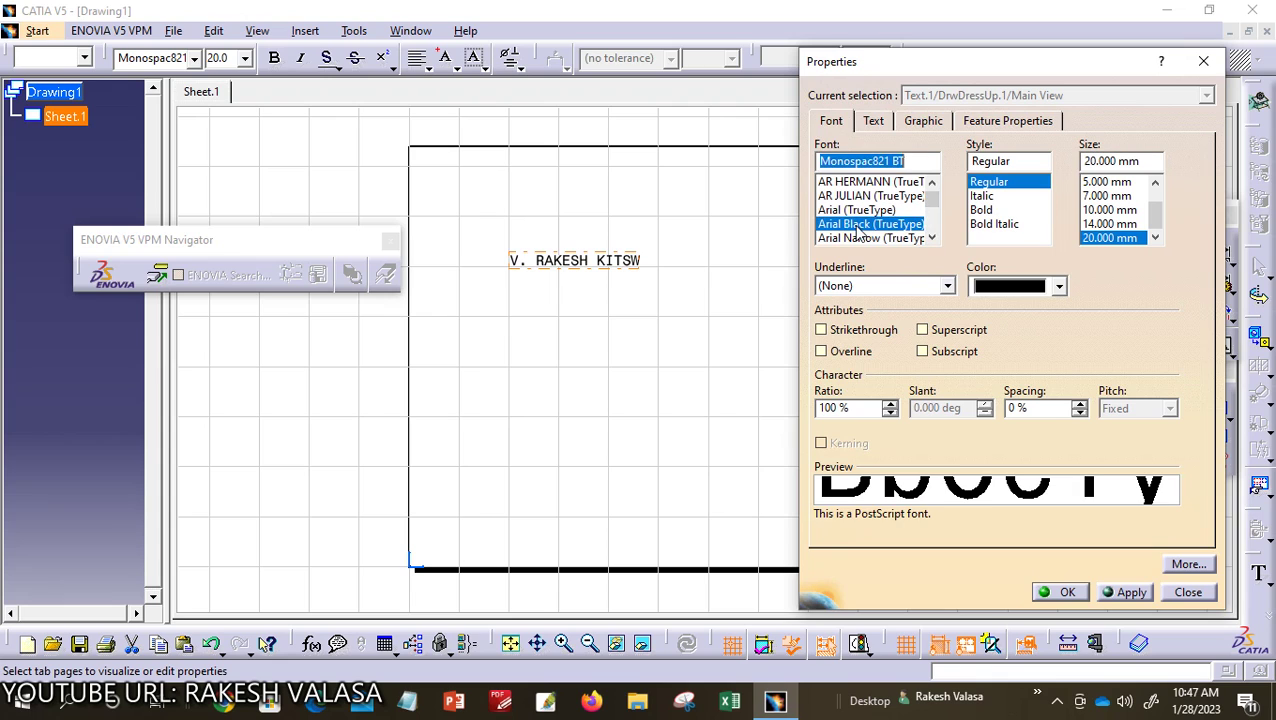
pyautogui.click(982, 211)
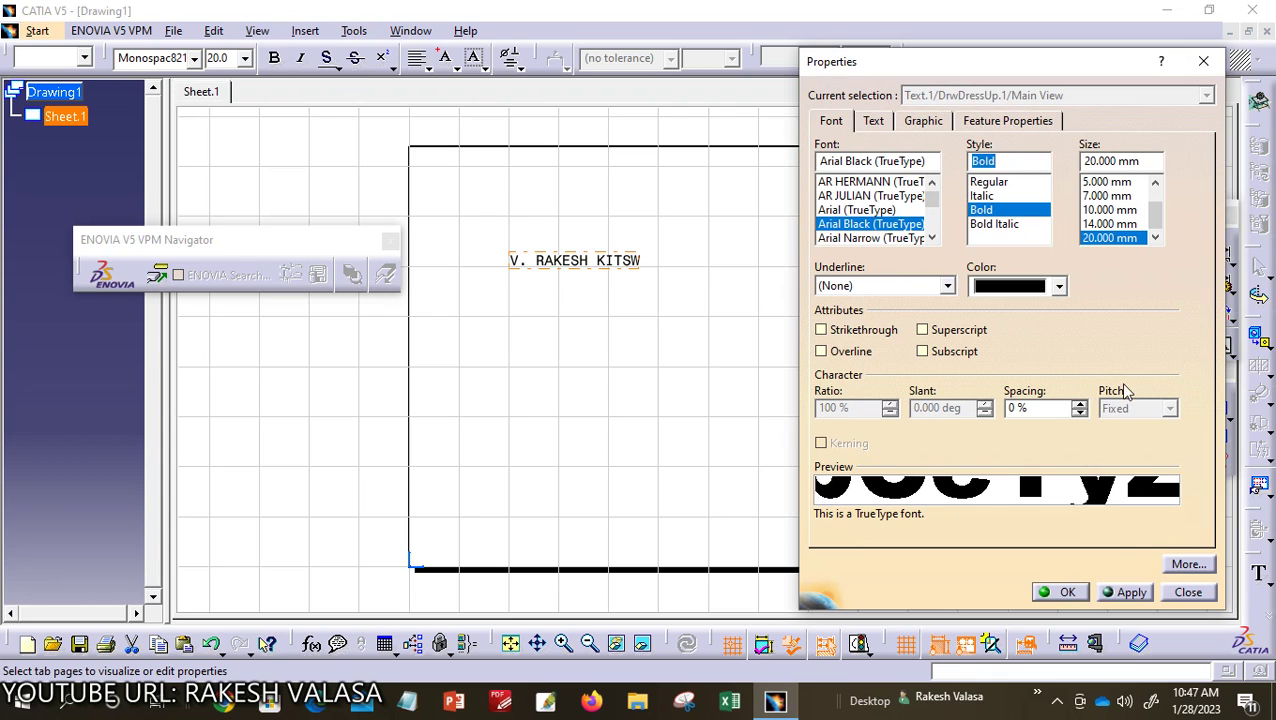
pyautogui.click(1060, 592)
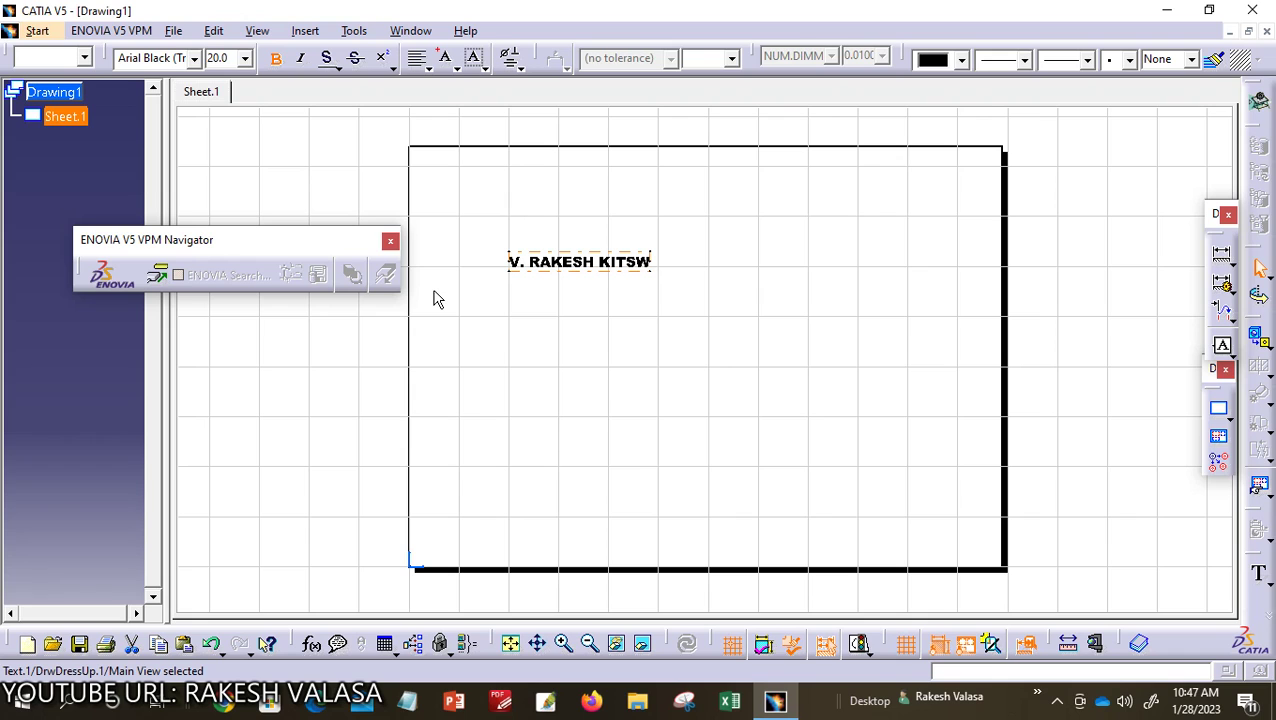
# Step: Start a Save As to the Desktop with the file name TEXT
pyautogui.click(173, 31)
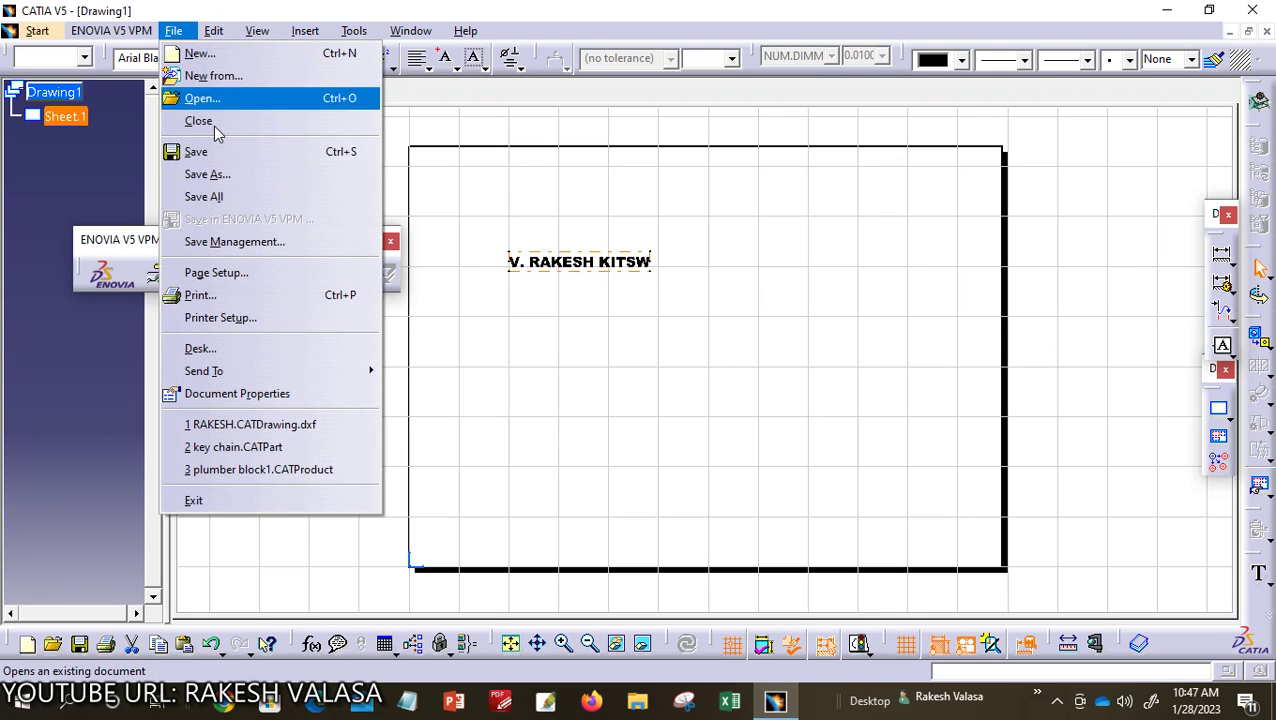
pyautogui.click(219, 155)
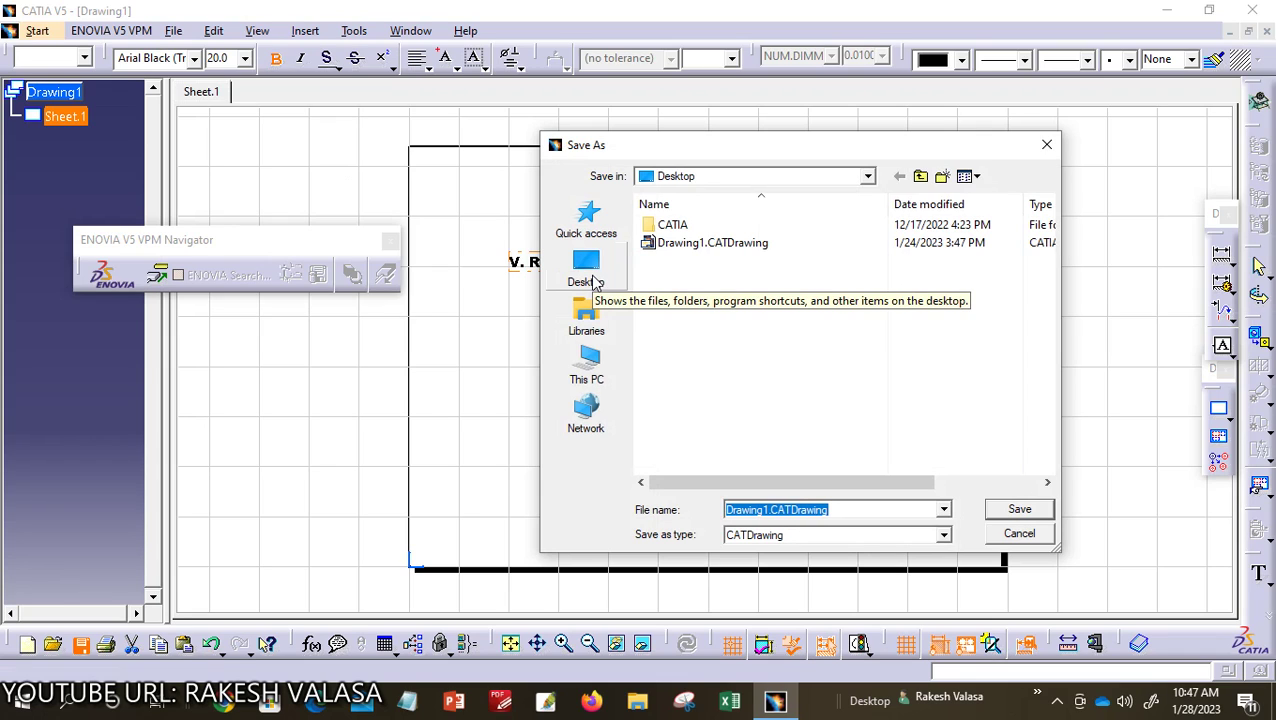
pyautogui.click(588, 270)
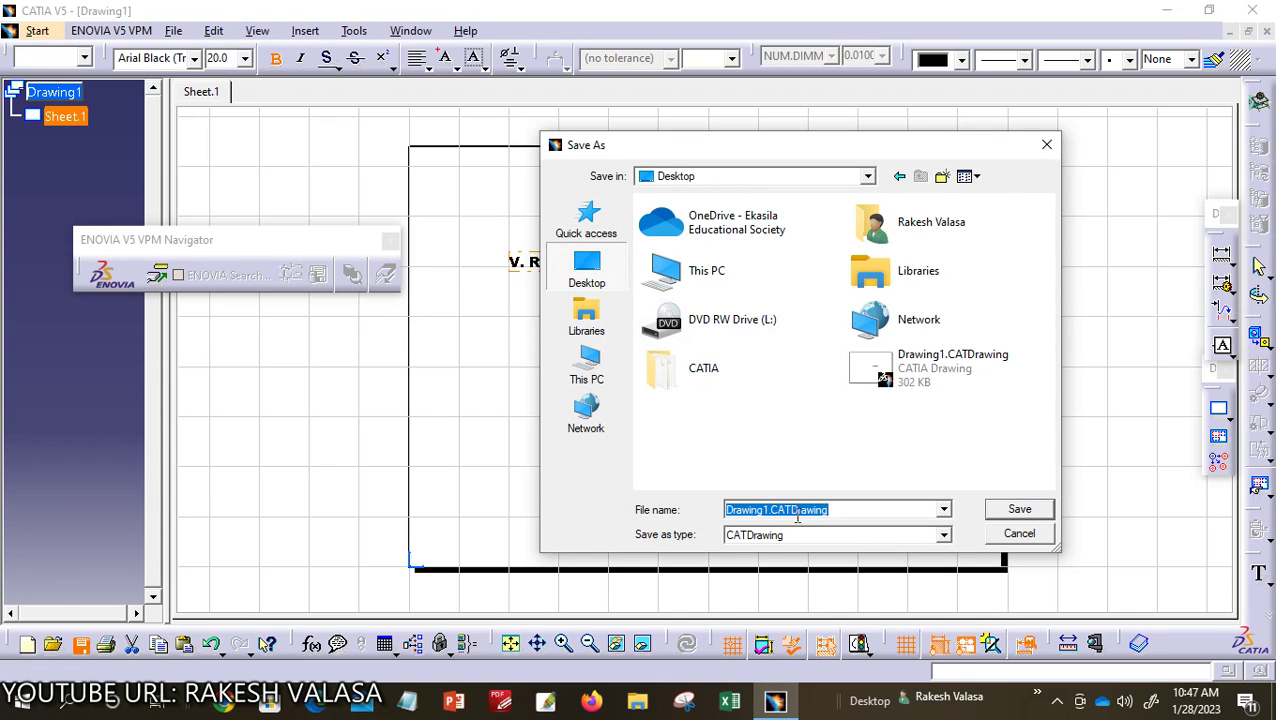
pyautogui.click(757, 511)
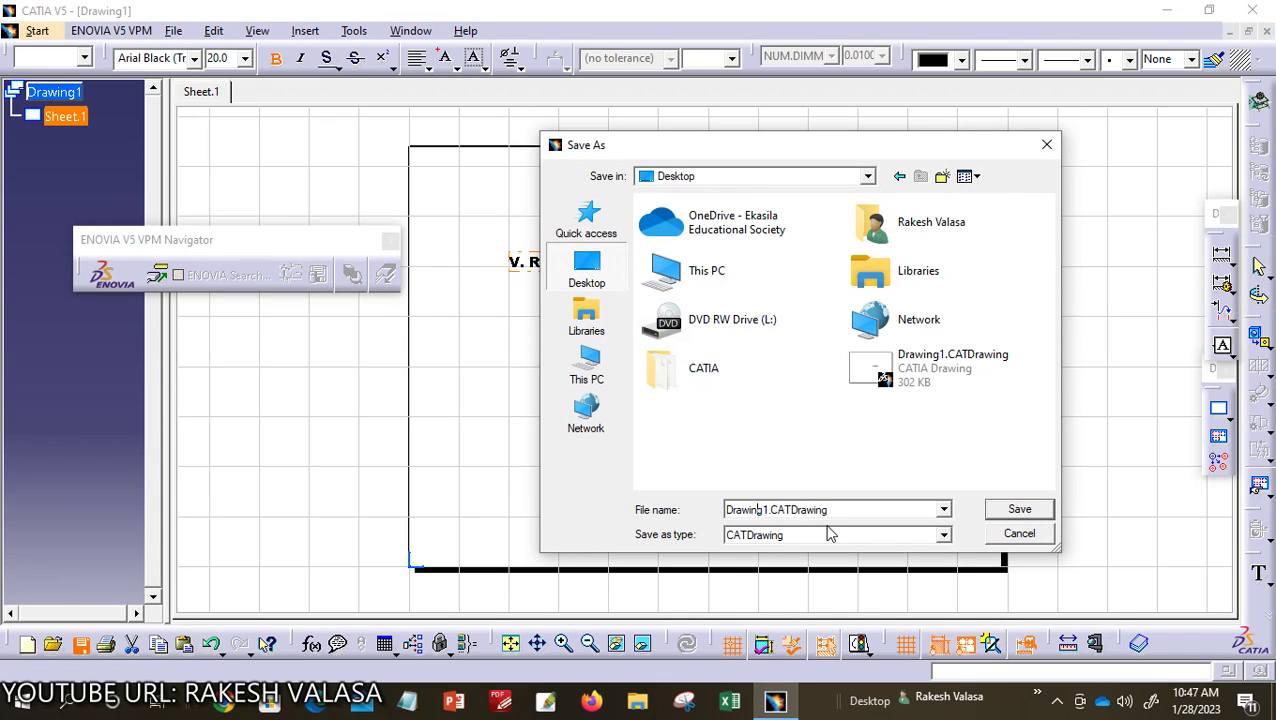
pyautogui.press('Delete')
pyautogui.press('Delete')
pyautogui.press('BackSpace')
pyautogui.press('BackSpace')
pyautogui.press('BackSpace')
pyautogui.press('BackSpace')
pyautogui.press('BackSpace')
pyautogui.press('BackSpace')
pyautogui.press('BackSpace')
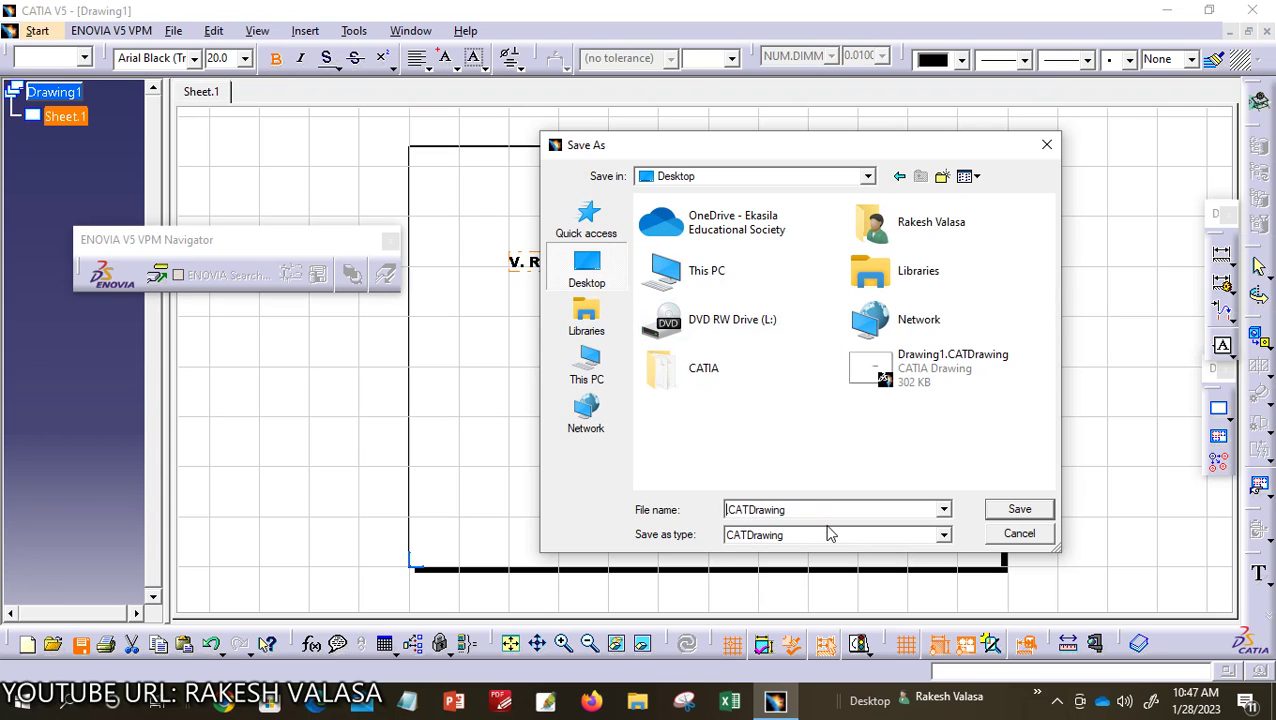
pyautogui.write('TEXT')
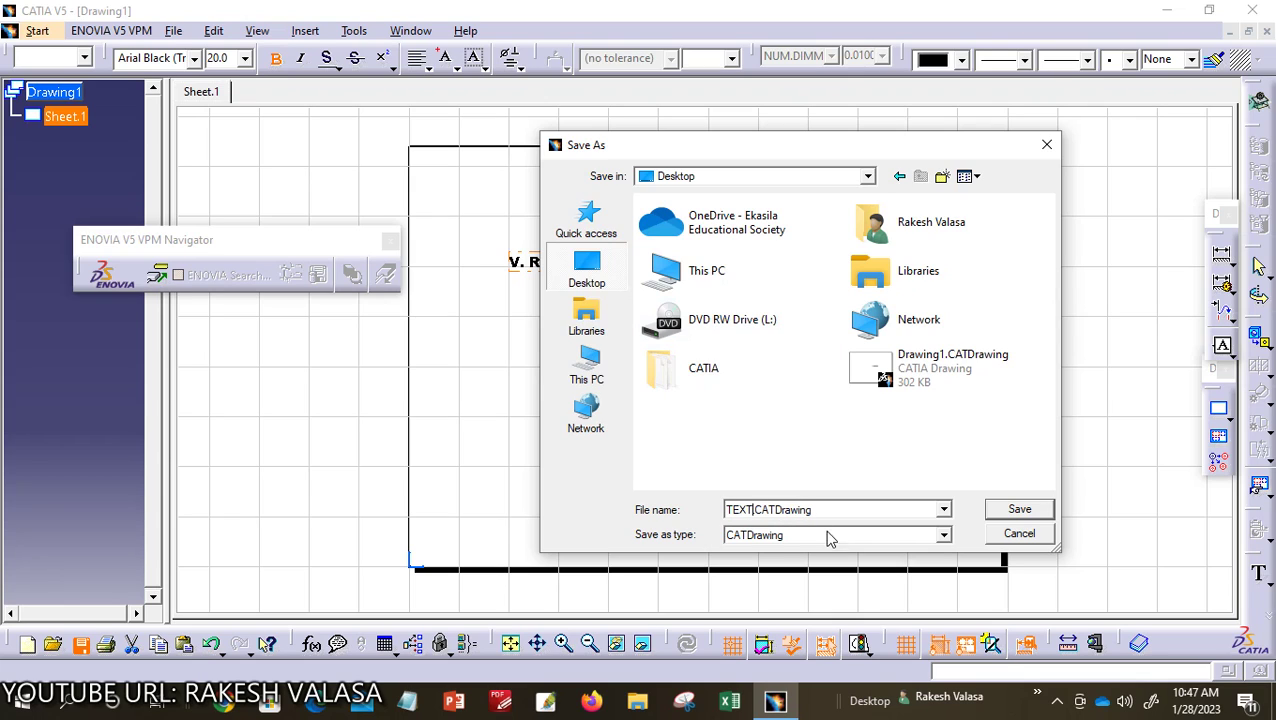
pyautogui.write('.')
# Step: Set the file type to dxf, save as TEXT.dxf, and close the drawing window
pyautogui.click(944, 536)
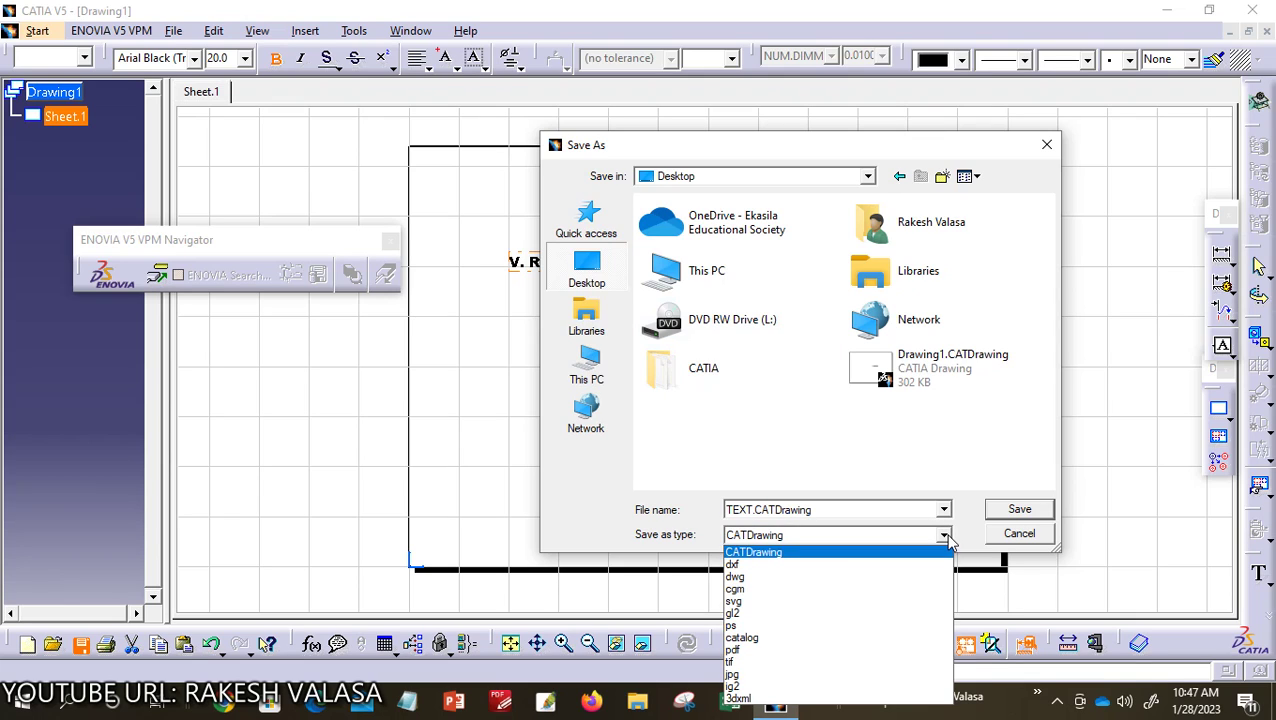
pyautogui.click(755, 566)
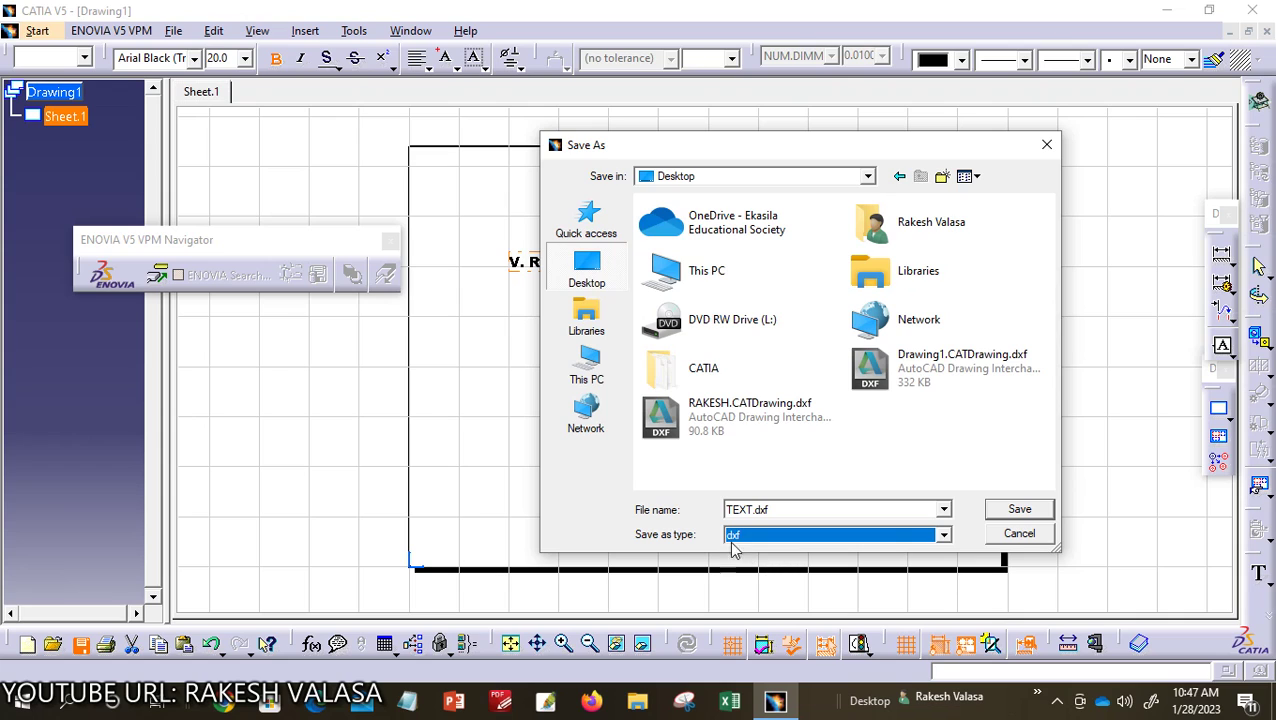
pyautogui.click(1002, 514)
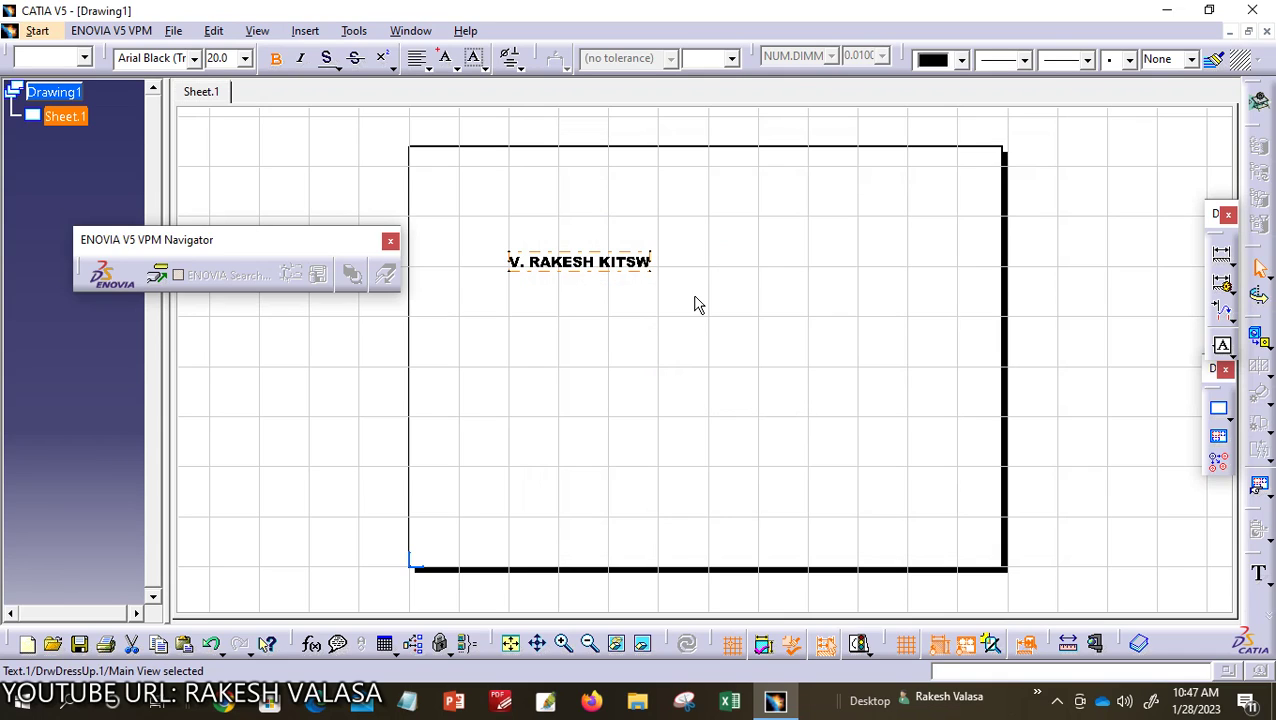
pyautogui.click(1267, 33)
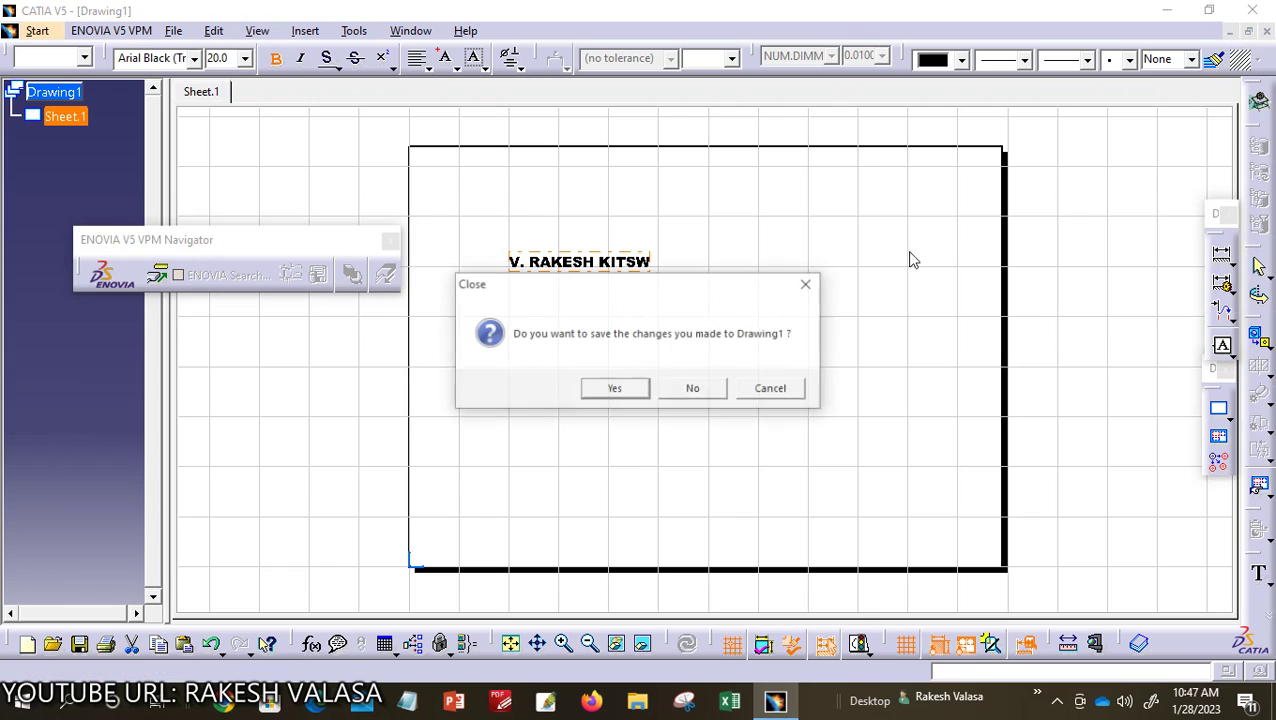
# Step: Confirm saving Drawing1's changes under its current name
pyautogui.click(634, 393)
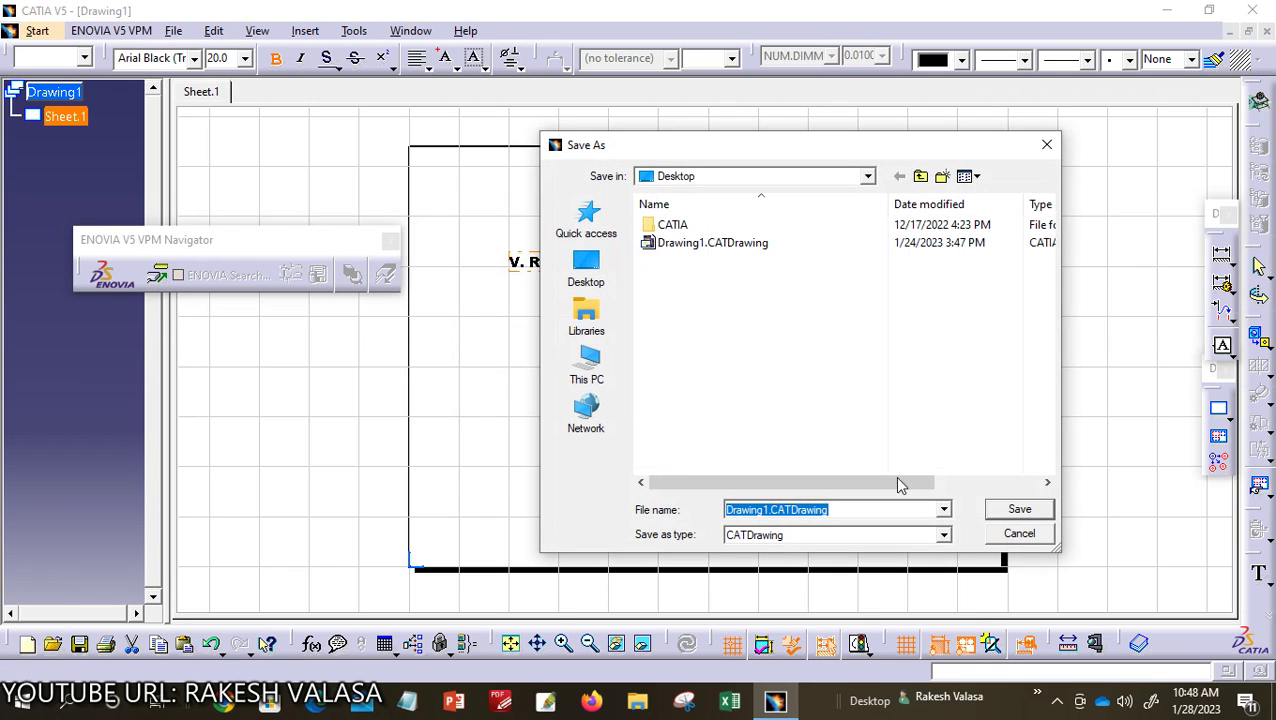
pyautogui.click(1005, 509)
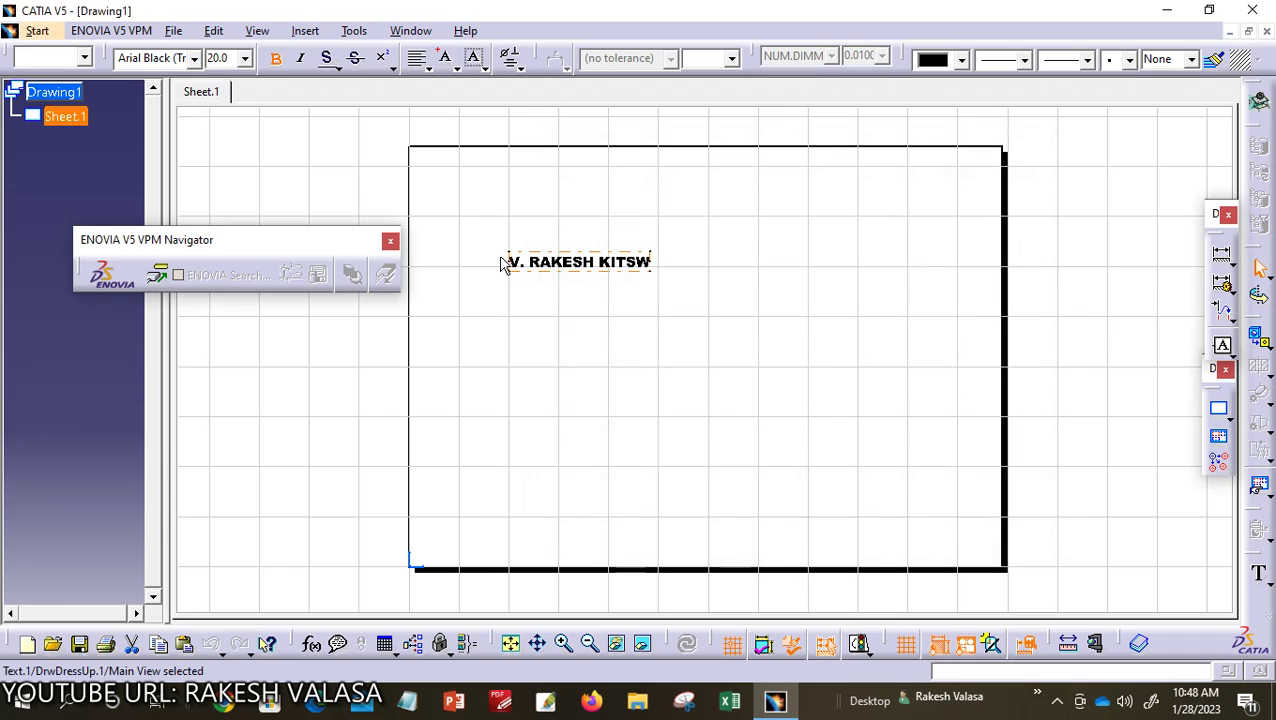
pyautogui.click(38, 31)
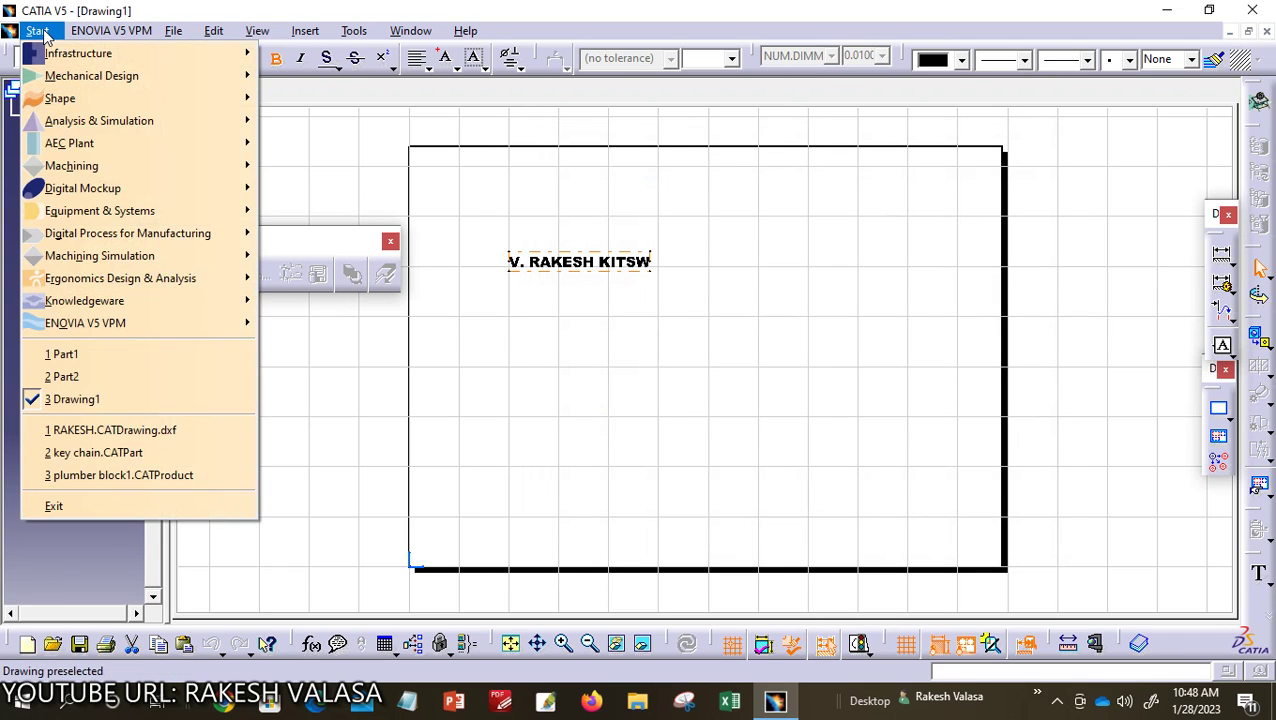
pyautogui.moveTo(111, 31)
pyautogui.click(433, 125)
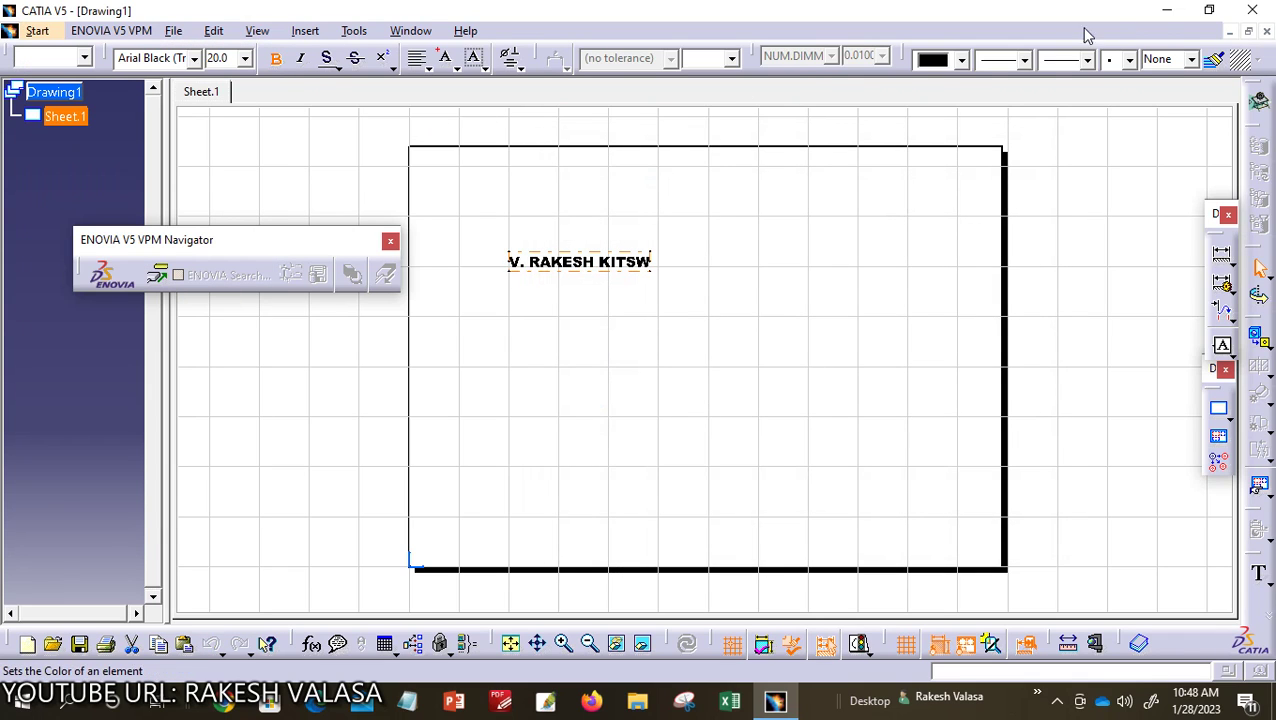
# Step: Minimize the drawing and maximize the Part2 key chain plate window
pyautogui.click(1229, 31)
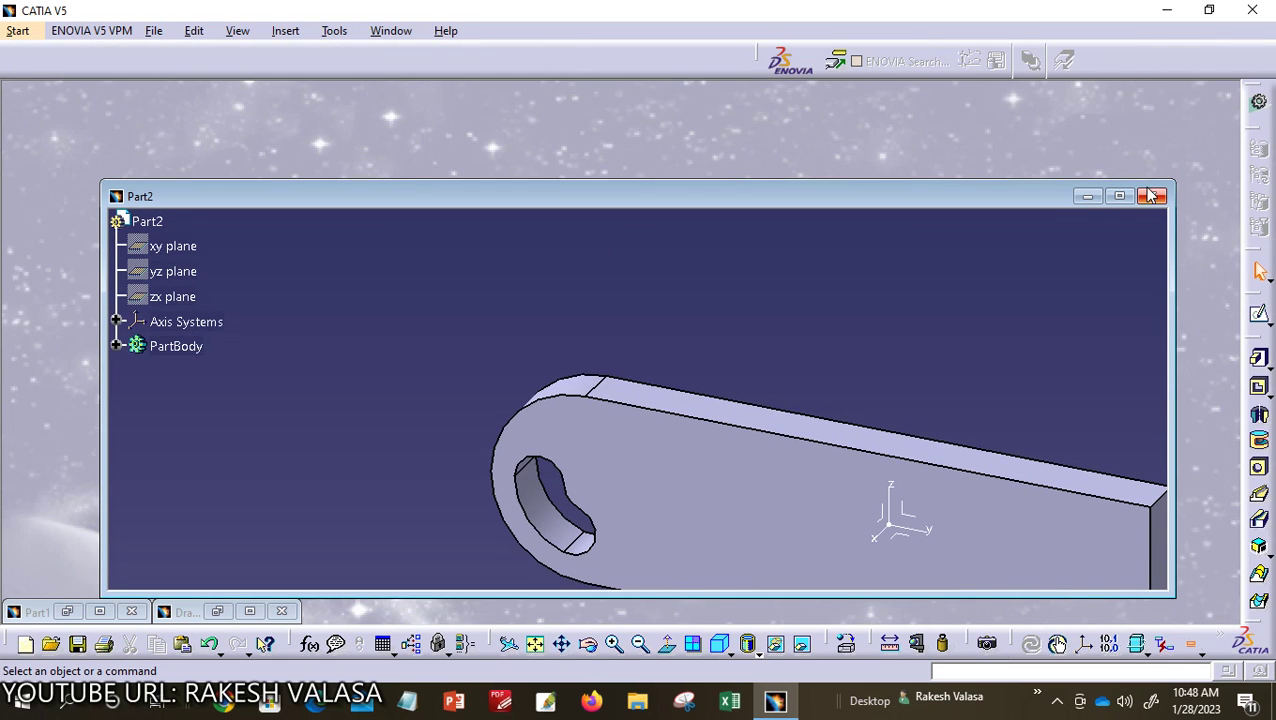
pyautogui.click(1119, 193)
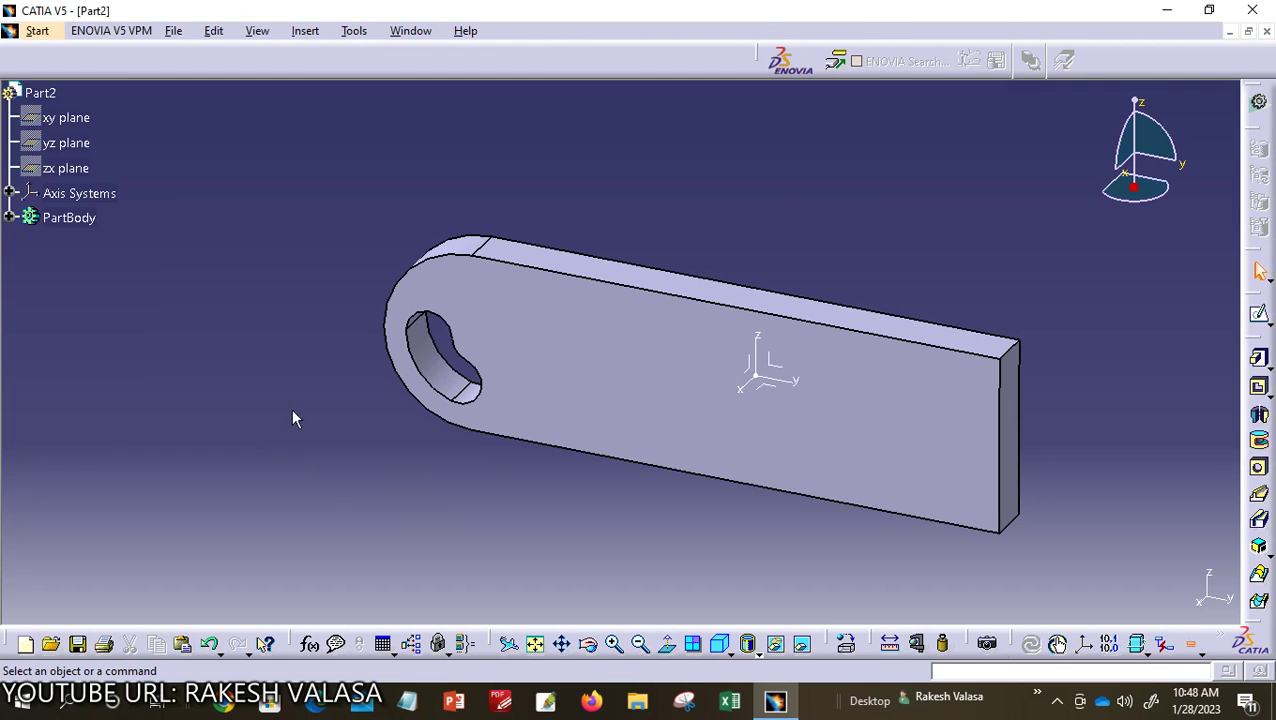
pyautogui.click(175, 32)
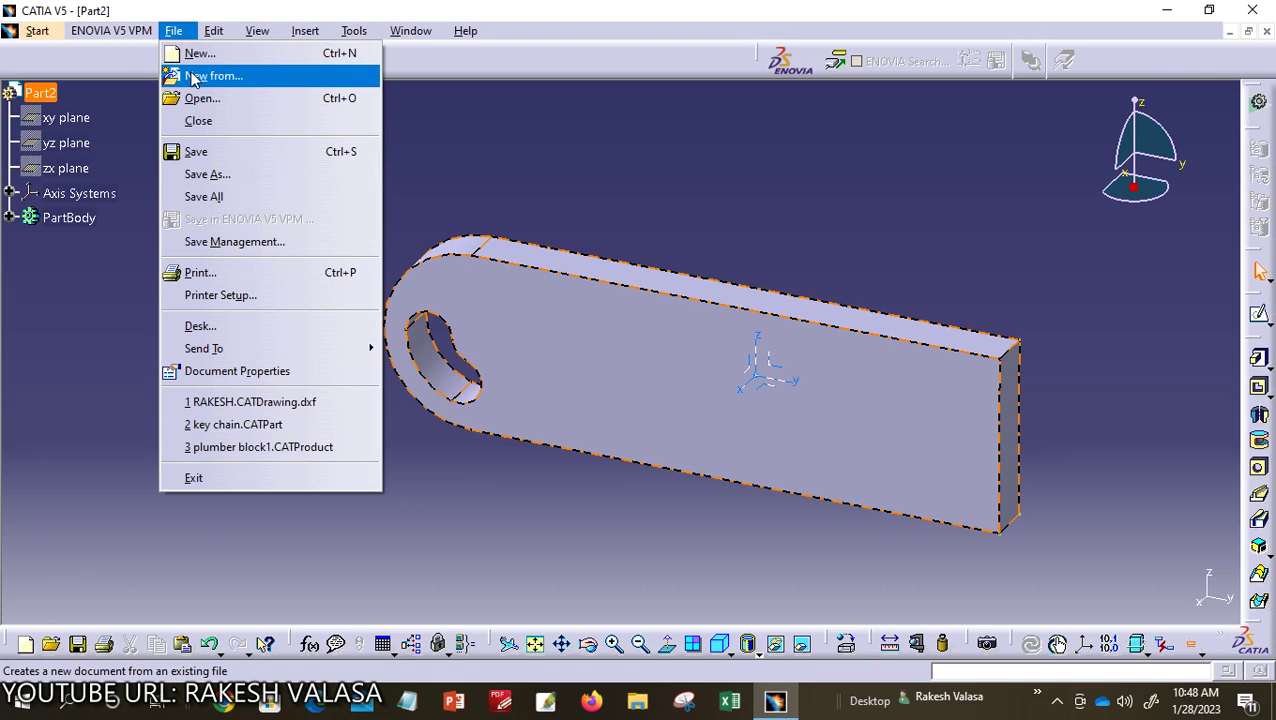
# Step: Open TEXT.dxf from the Desktop
pyautogui.click(200, 99)
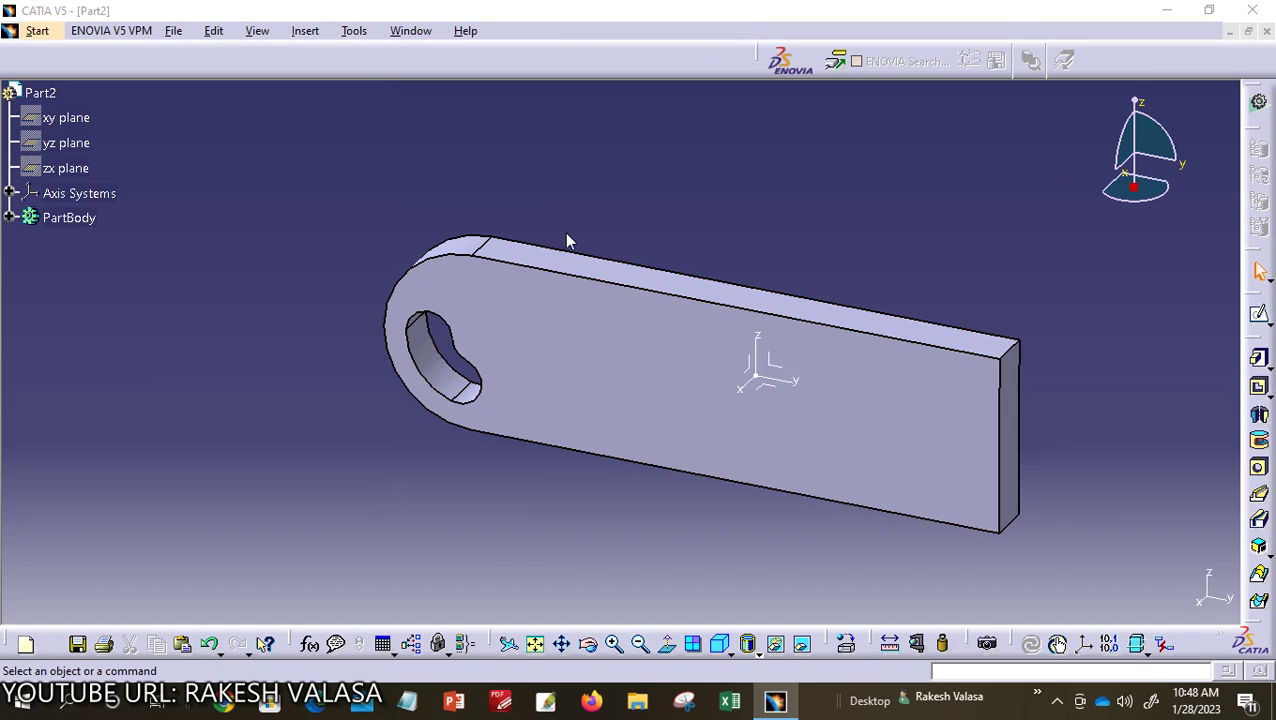
pyautogui.click(600, 266)
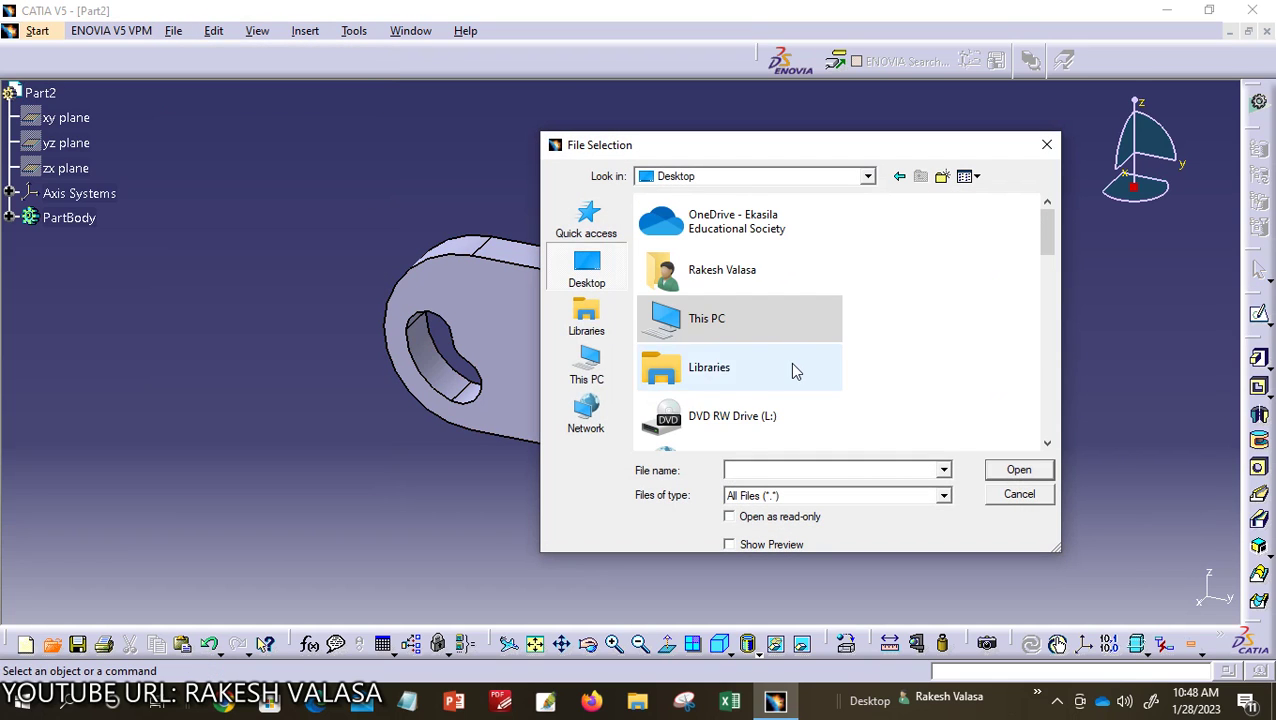
pyautogui.scroll(-8, 792, 370)
pyautogui.click(714, 325)
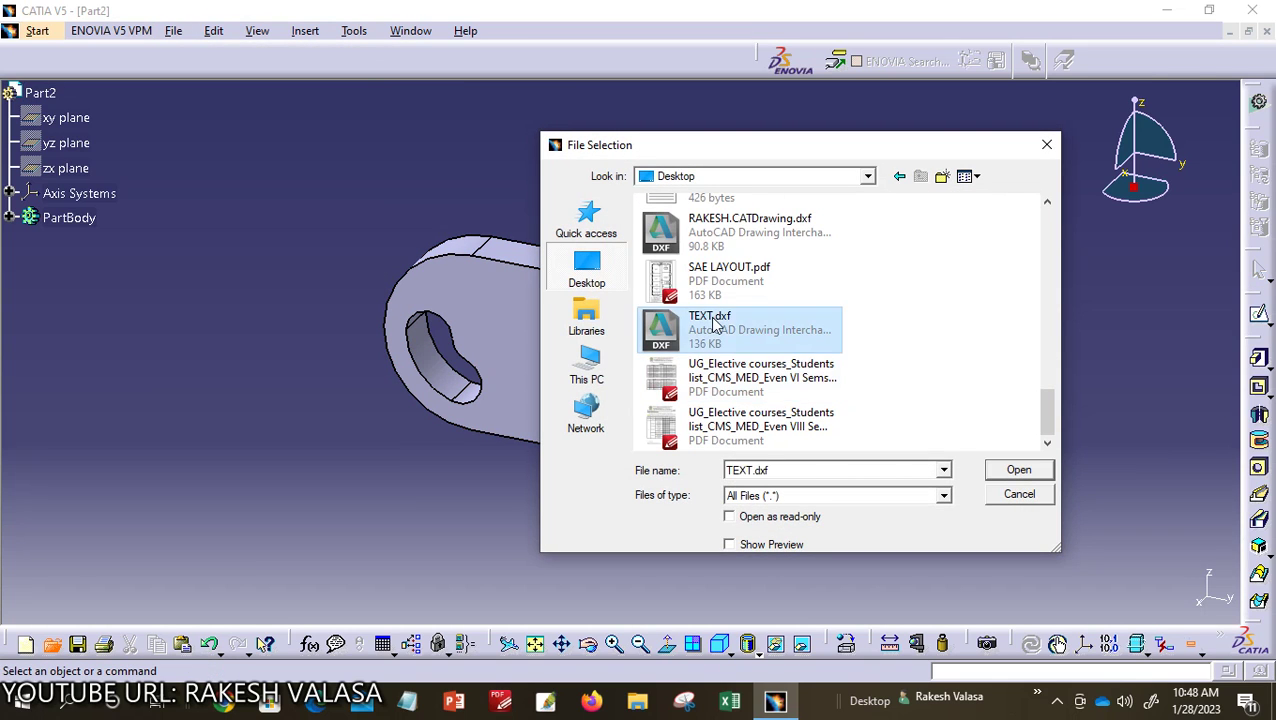
pyautogui.click(1000, 472)
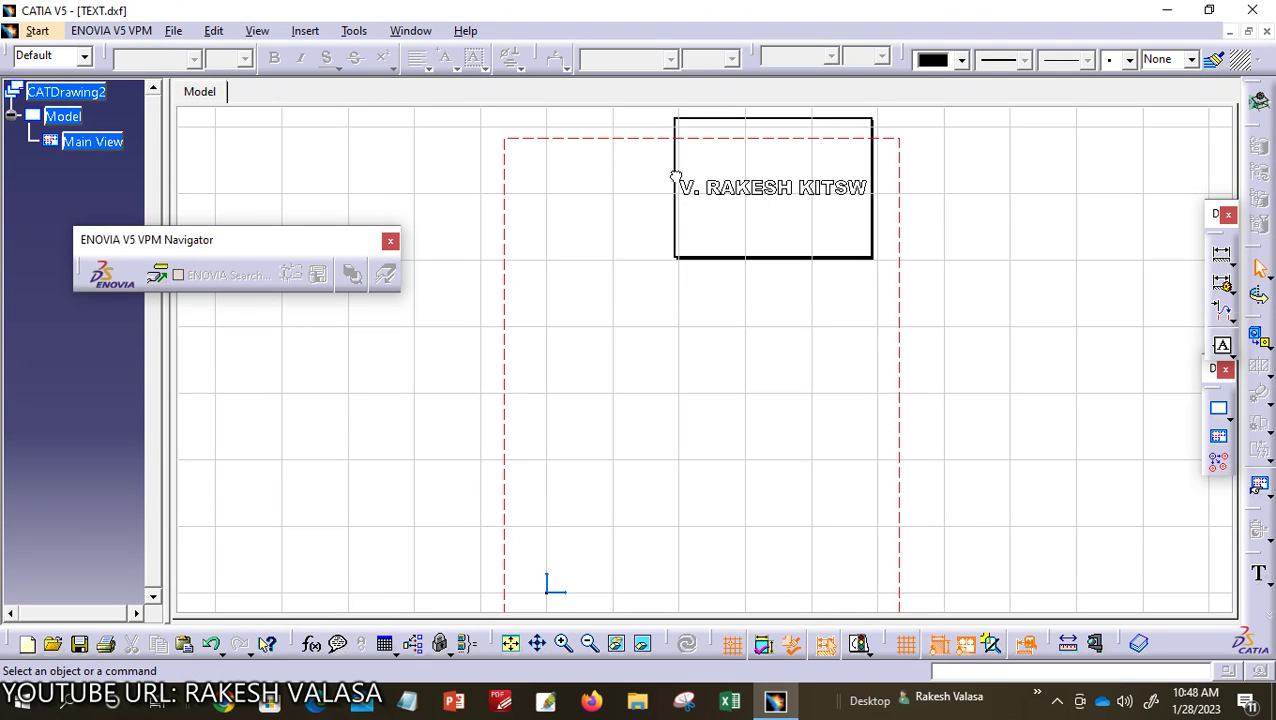
# Step: Copy the name text to the clipboard and switch back to the Part2 window
pyautogui.click(845, 214)
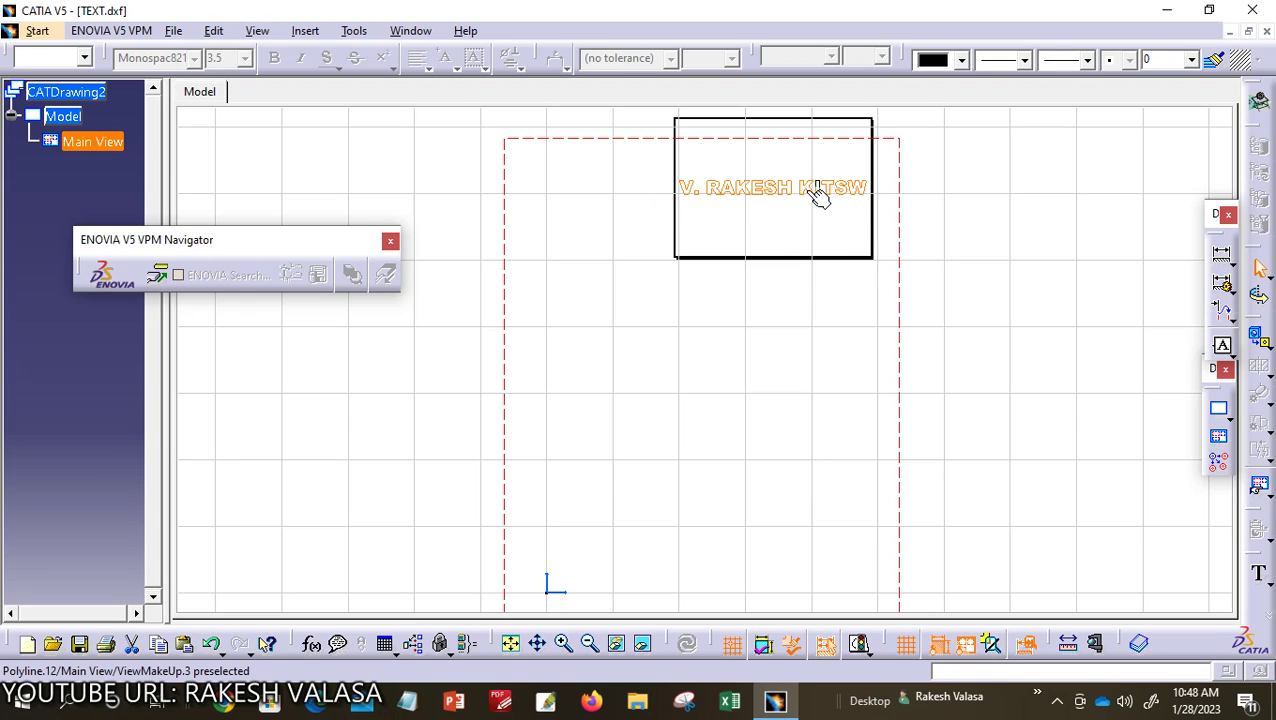
pyautogui.rightClick(818, 192)
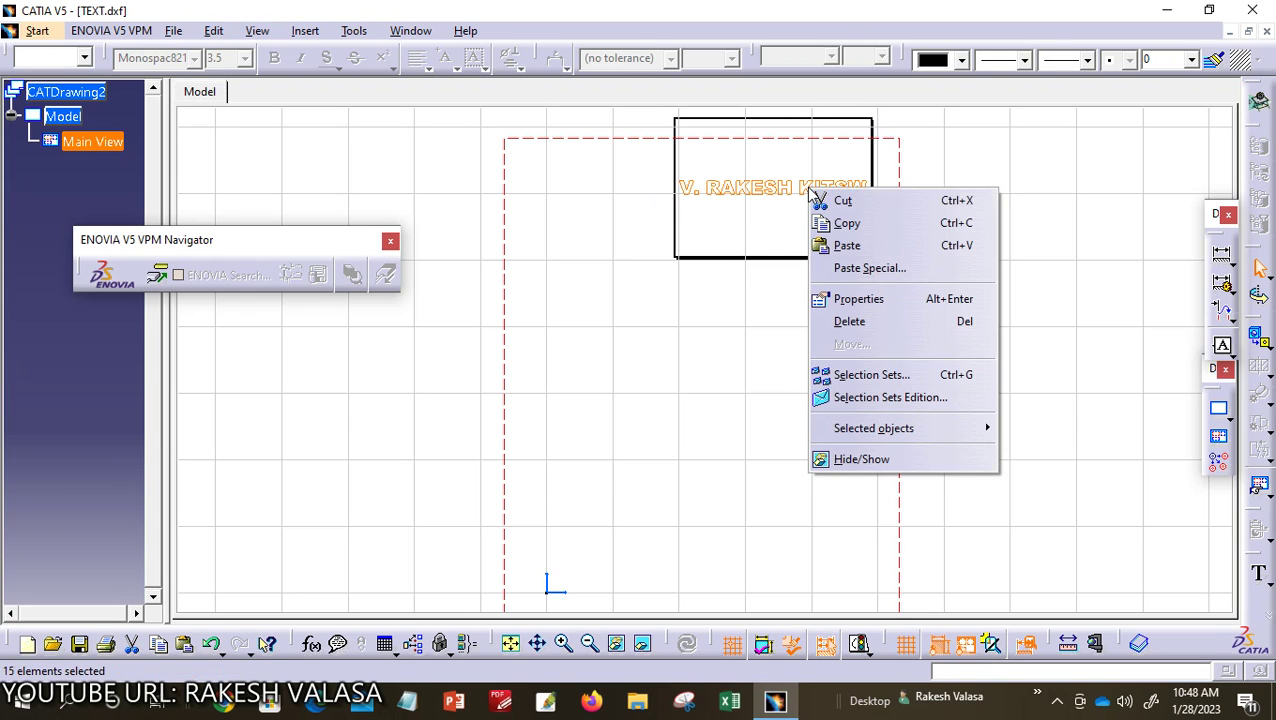
pyautogui.click(862, 228)
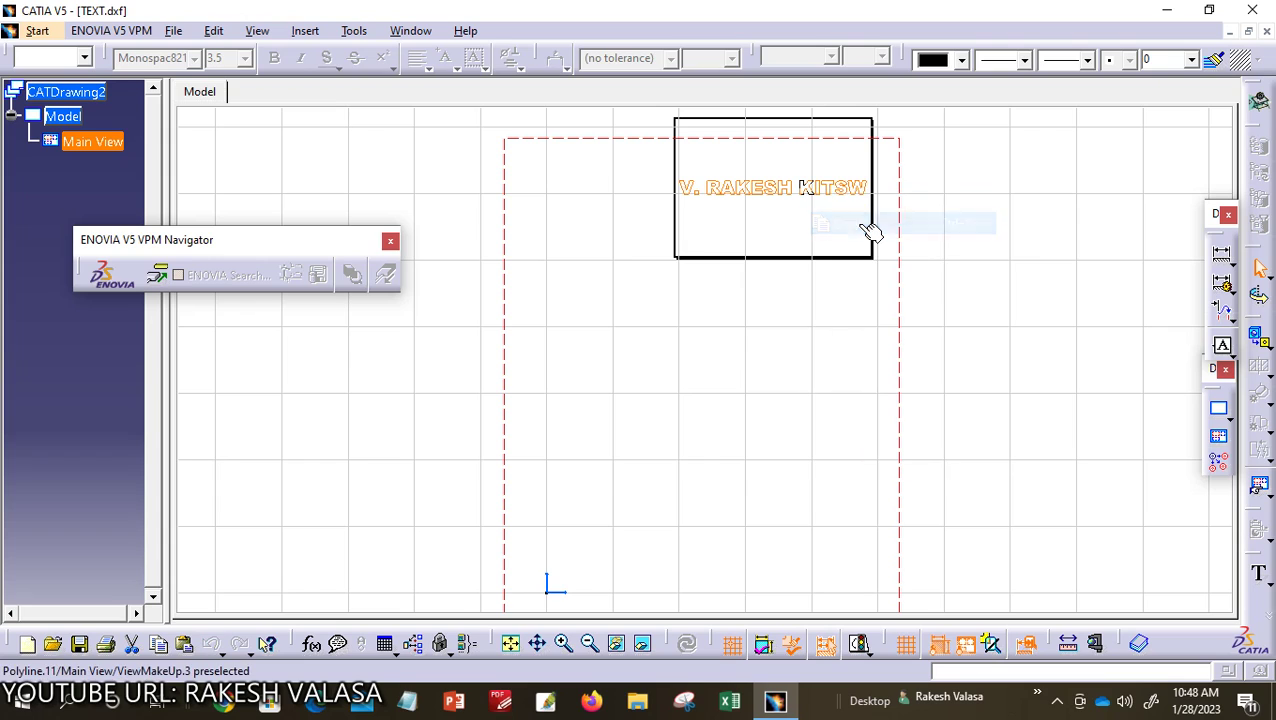
pyautogui.click(412, 31)
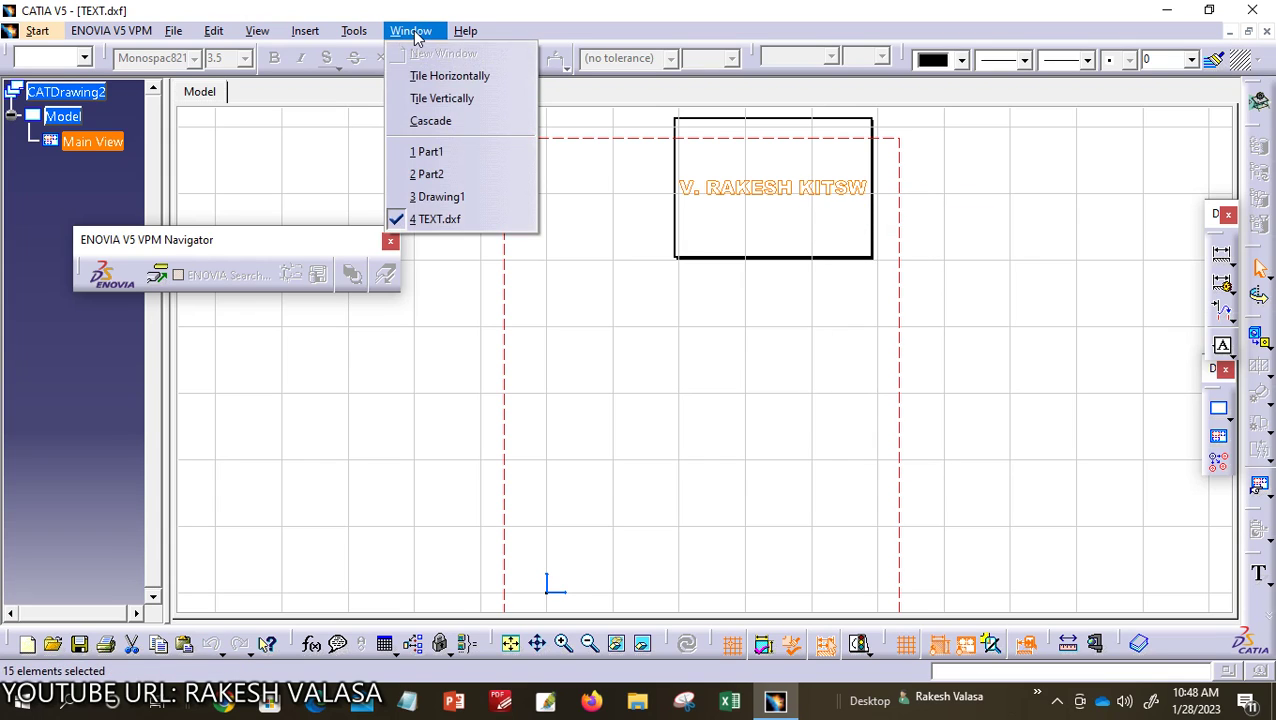
pyautogui.click(452, 176)
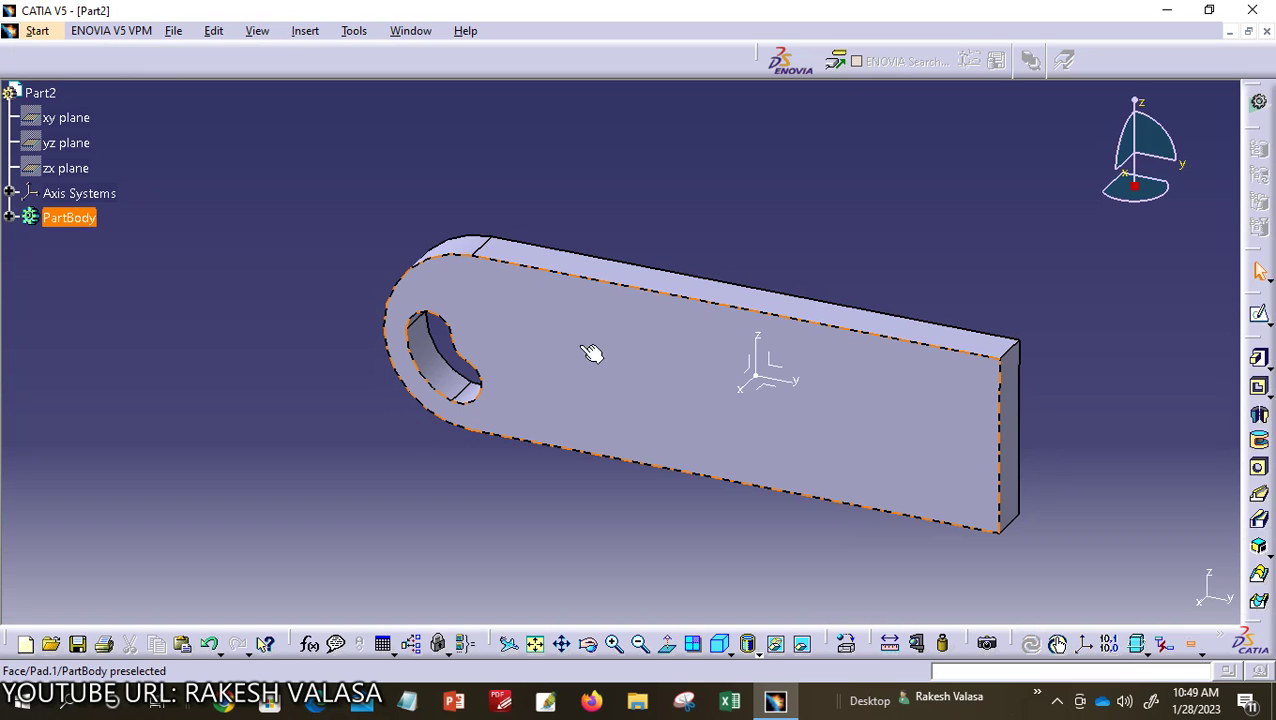
# Step: Create a positioned sketch using the plate's top face (Pad.1/Face.1) as reference
pyautogui.click(890, 403)
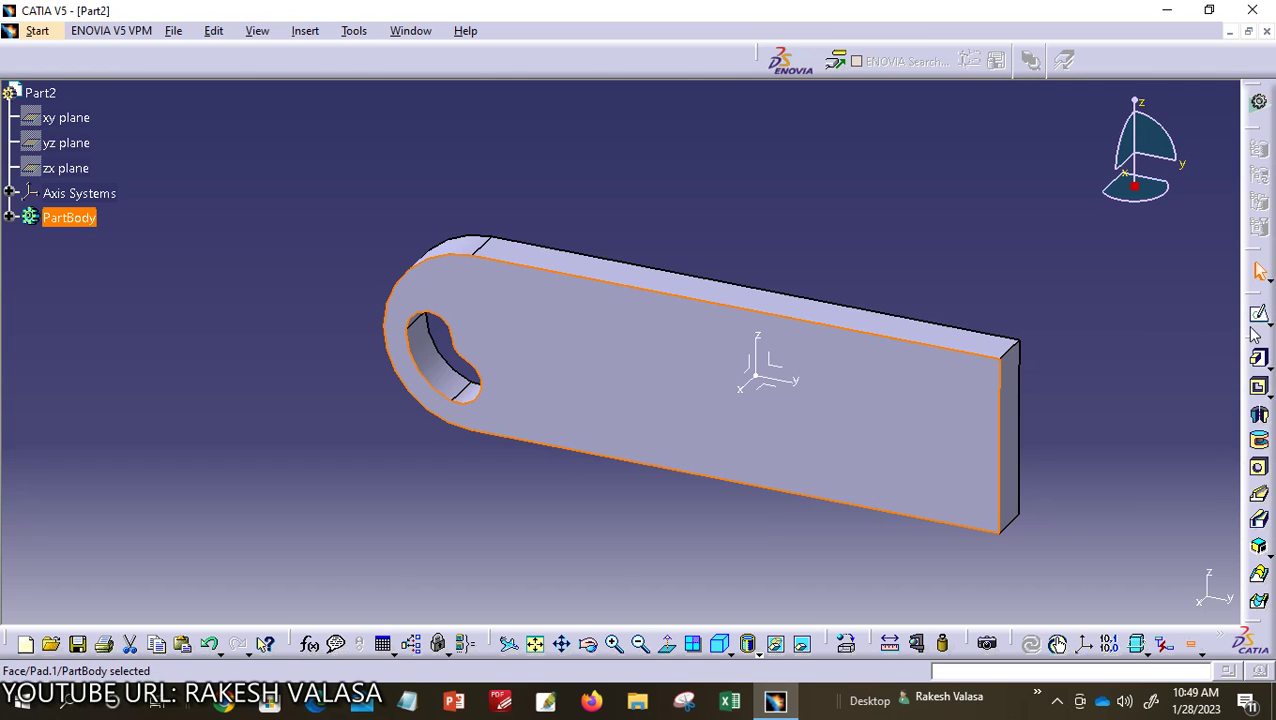
pyautogui.moveTo(1247, 305); pyautogui.dragTo(1218, 314)
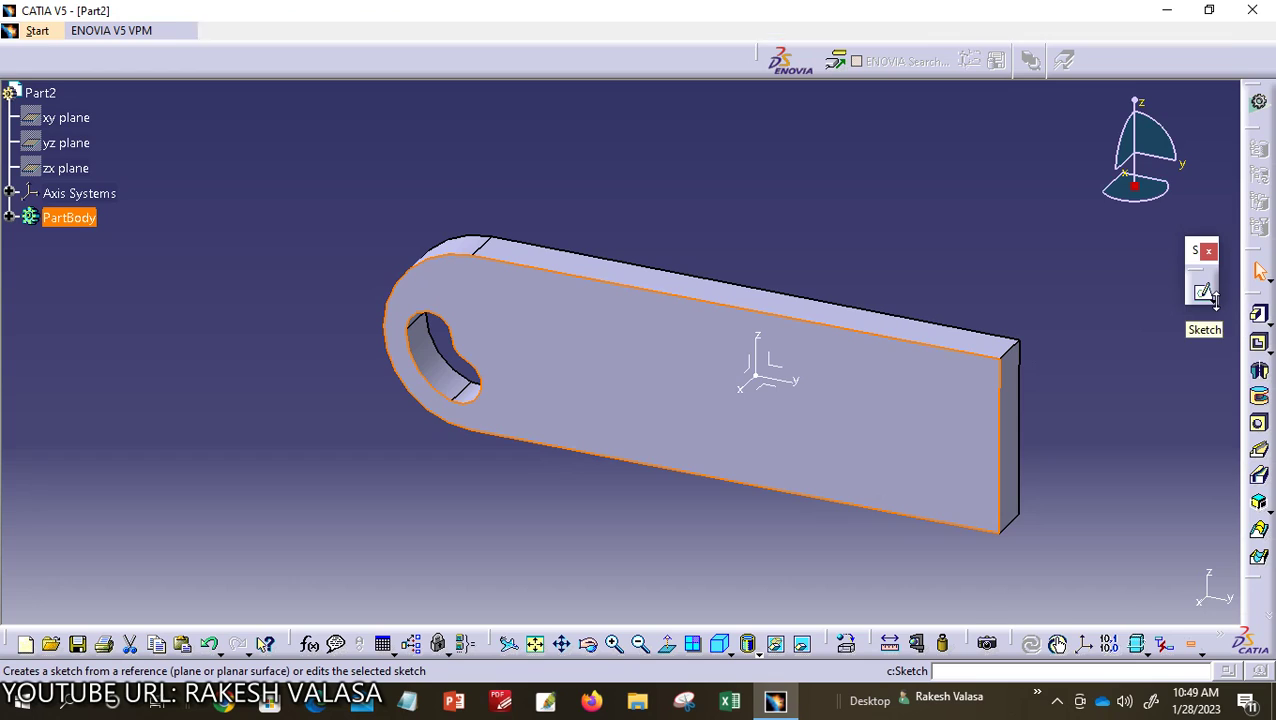
pyautogui.click(1215, 302)
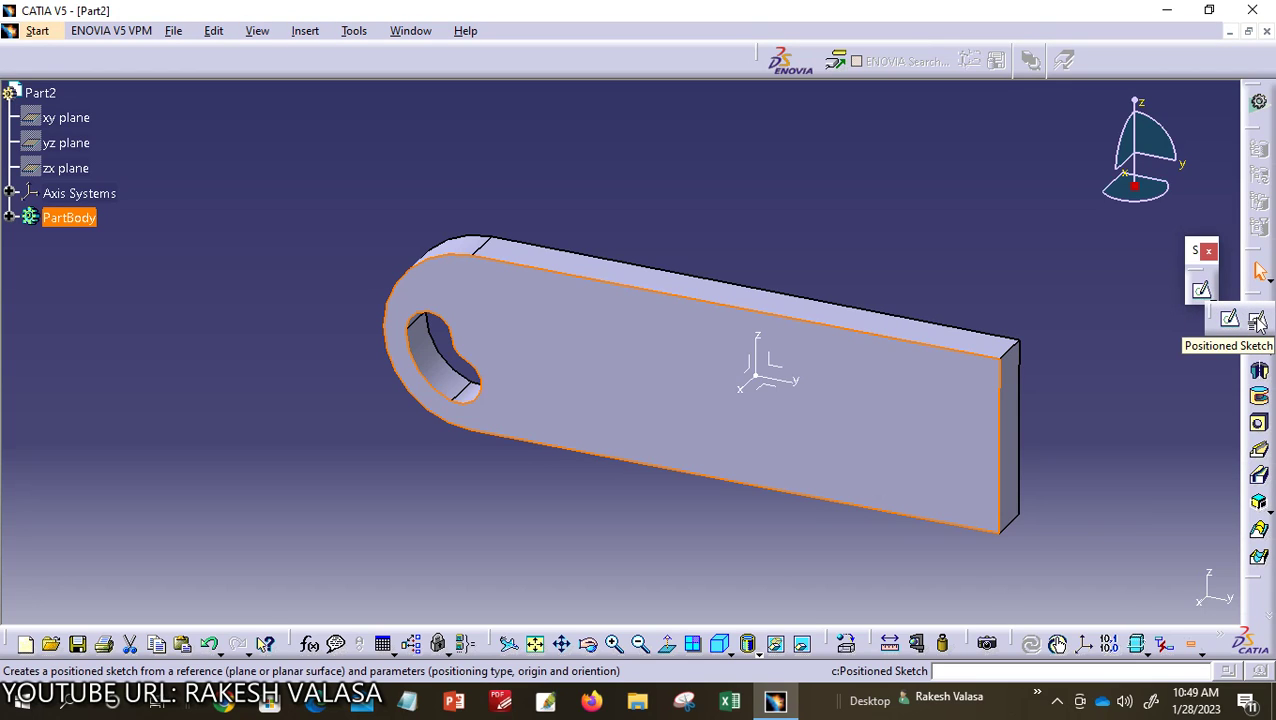
pyautogui.click(1258, 320)
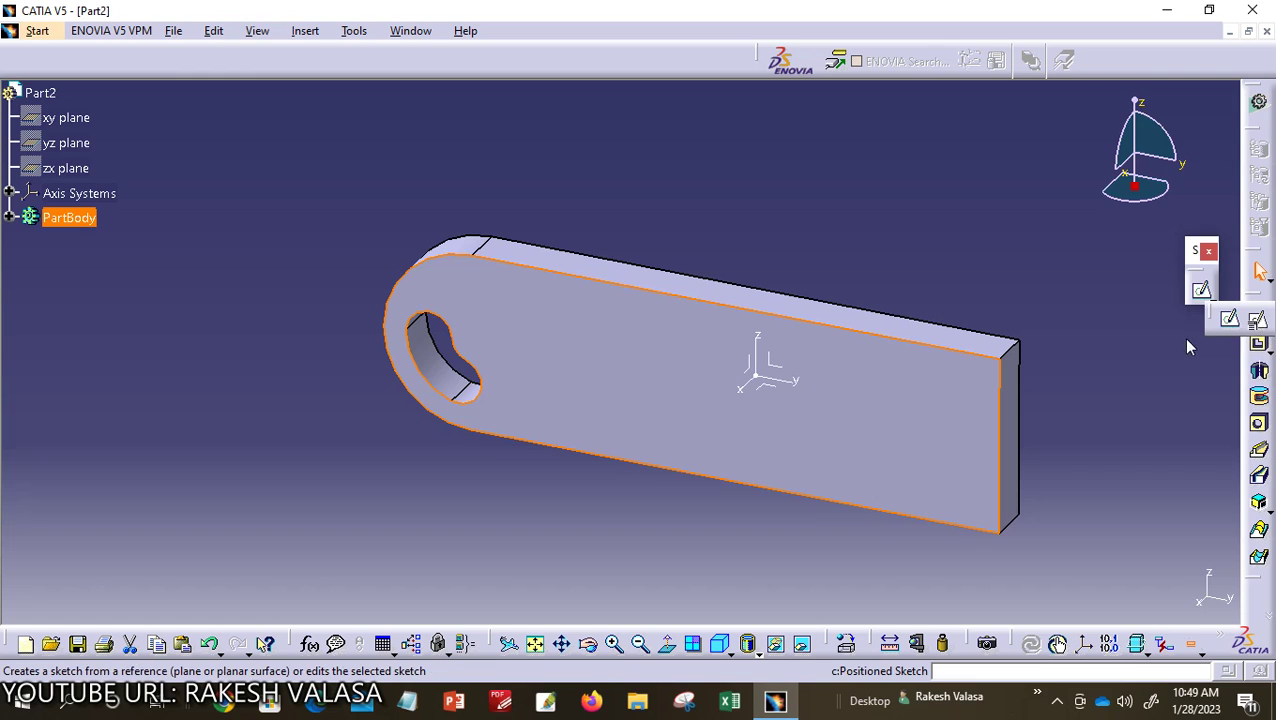
pyautogui.click(1010, 410)
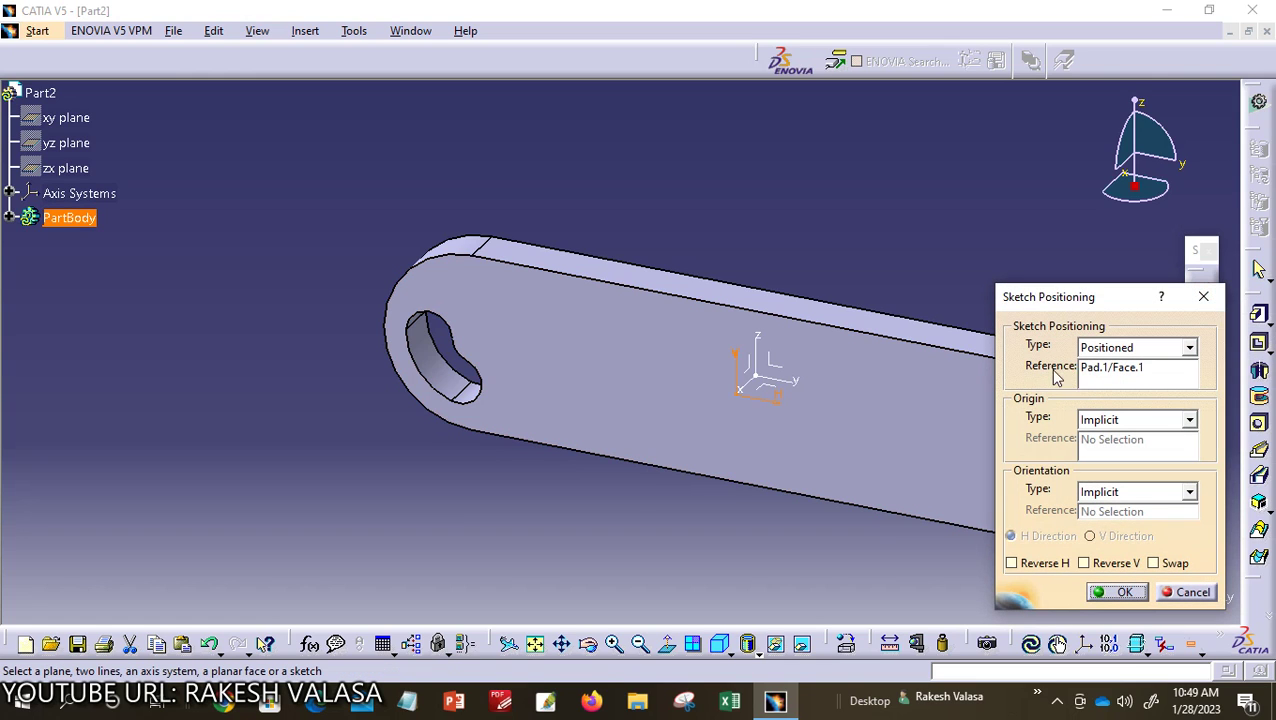
pyautogui.click(926, 404)
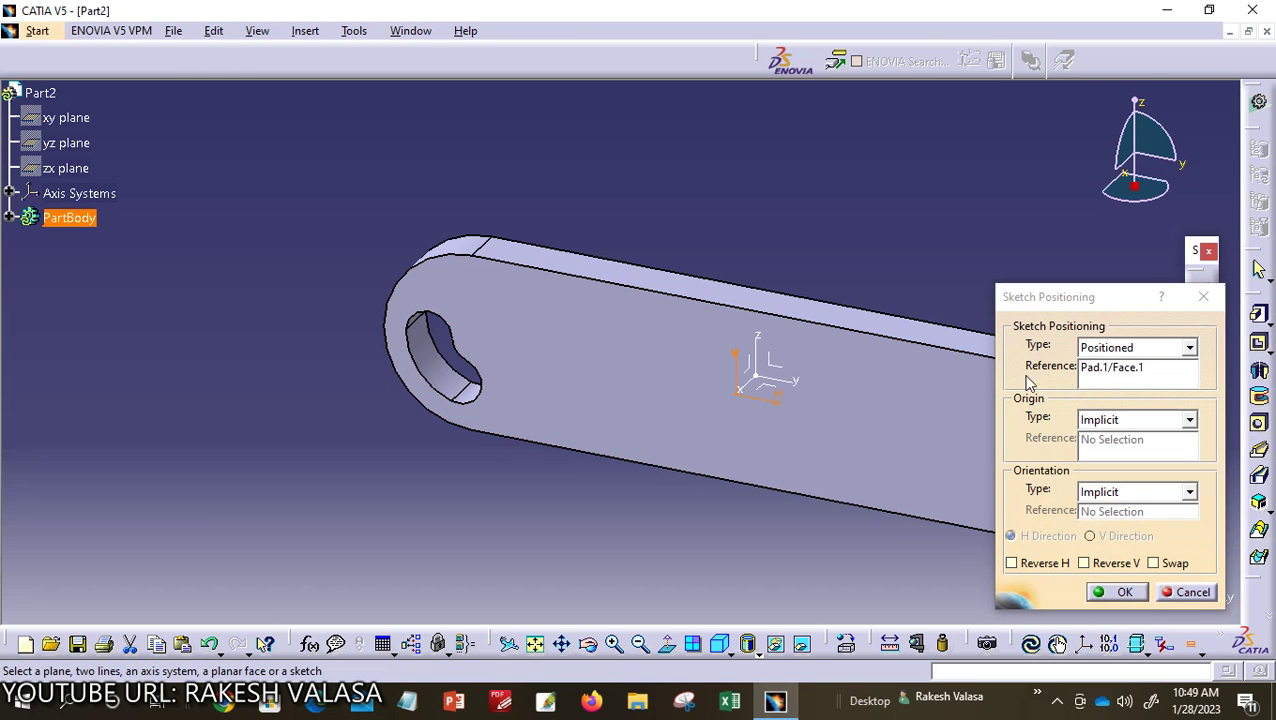
pyautogui.click(1108, 372)
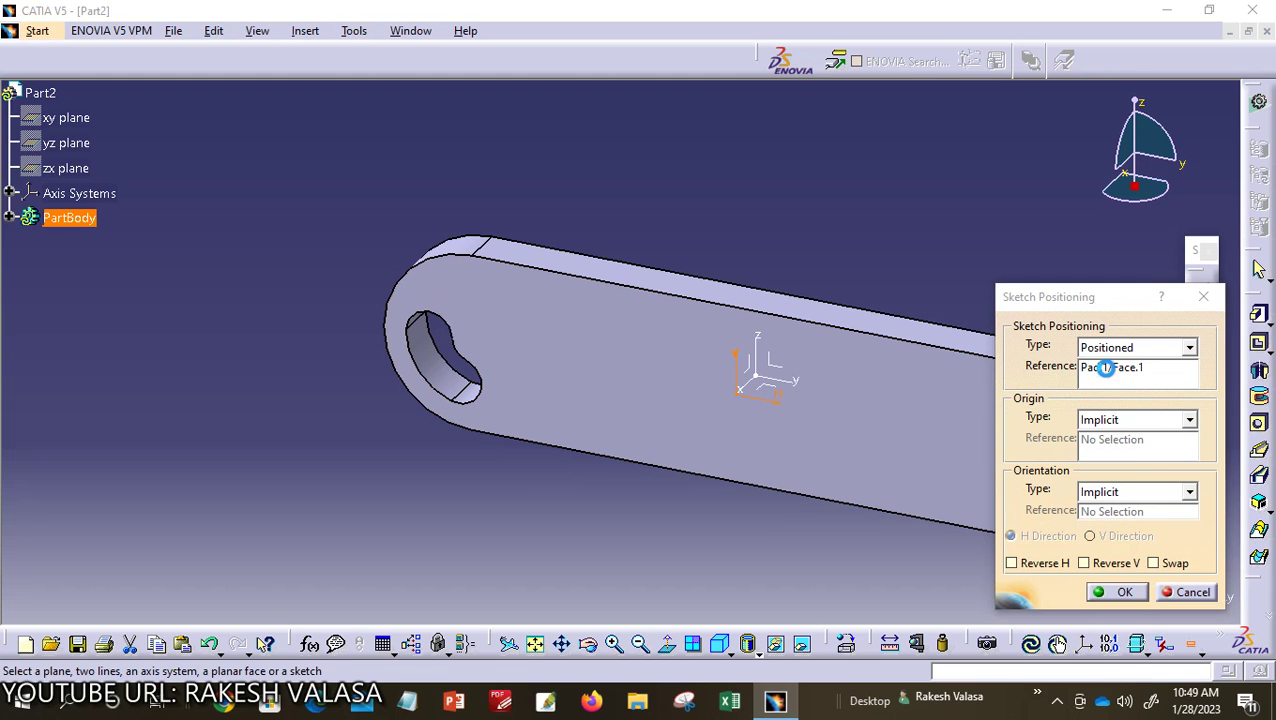
pyautogui.click(1119, 592)
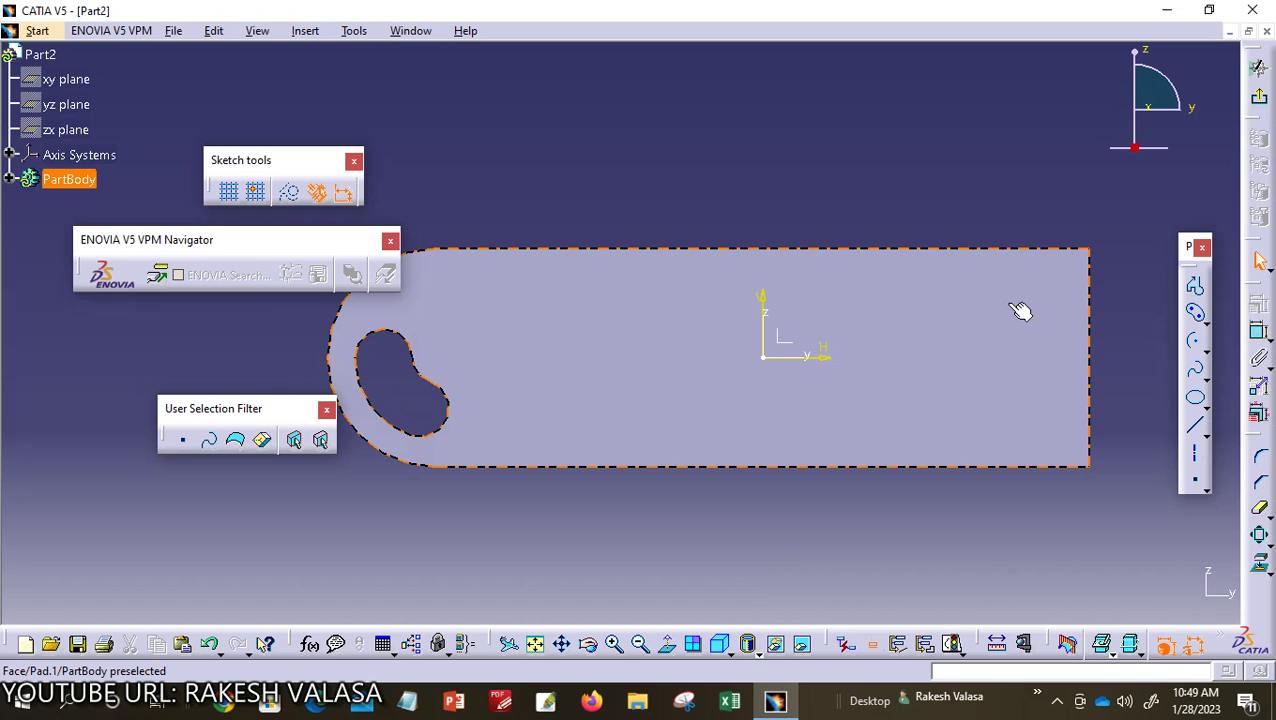
# Step: Paste the copied lettering into the face sketch and fit plate and text in view
pyautogui.rightClick(1011, 306)
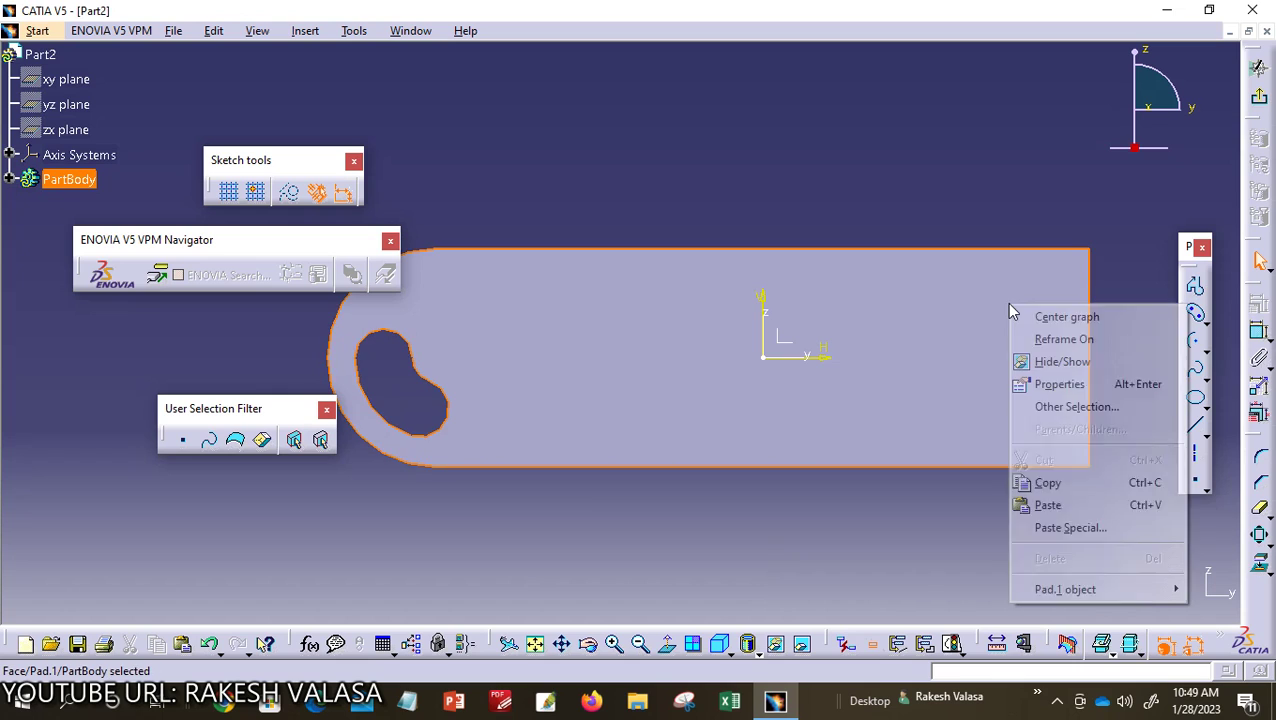
pyautogui.click(1066, 508)
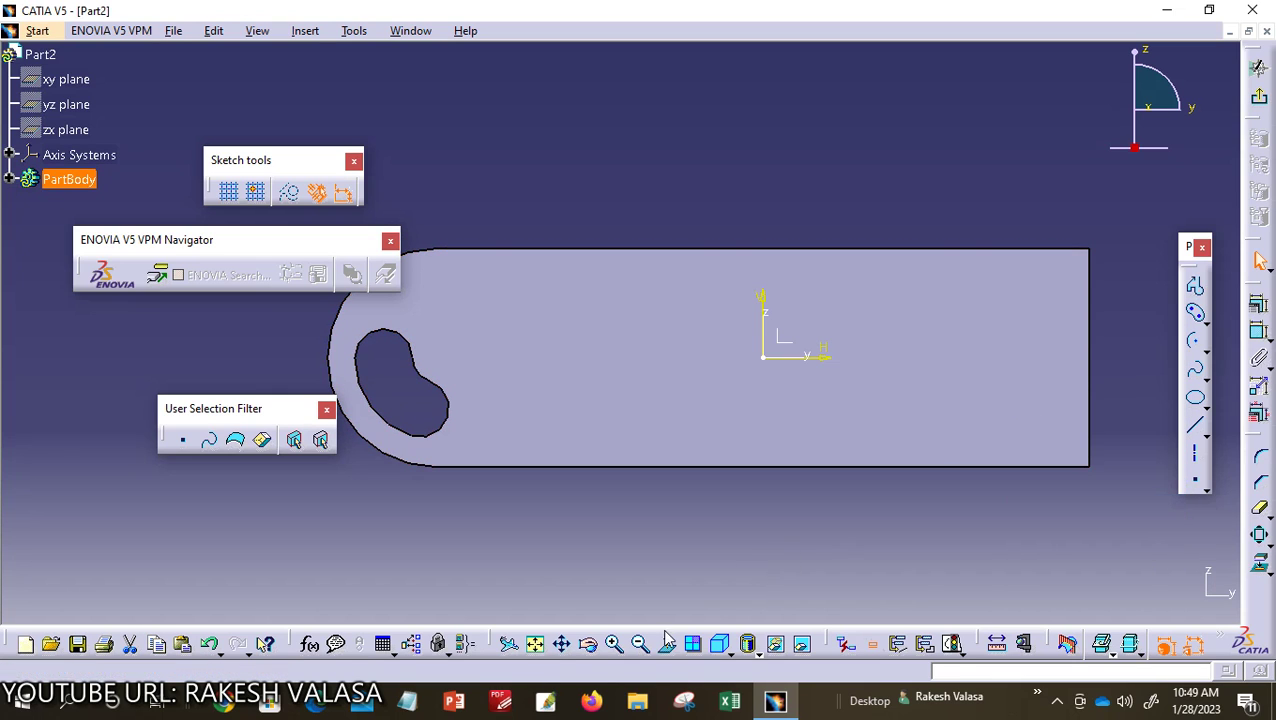
pyautogui.click(538, 645)
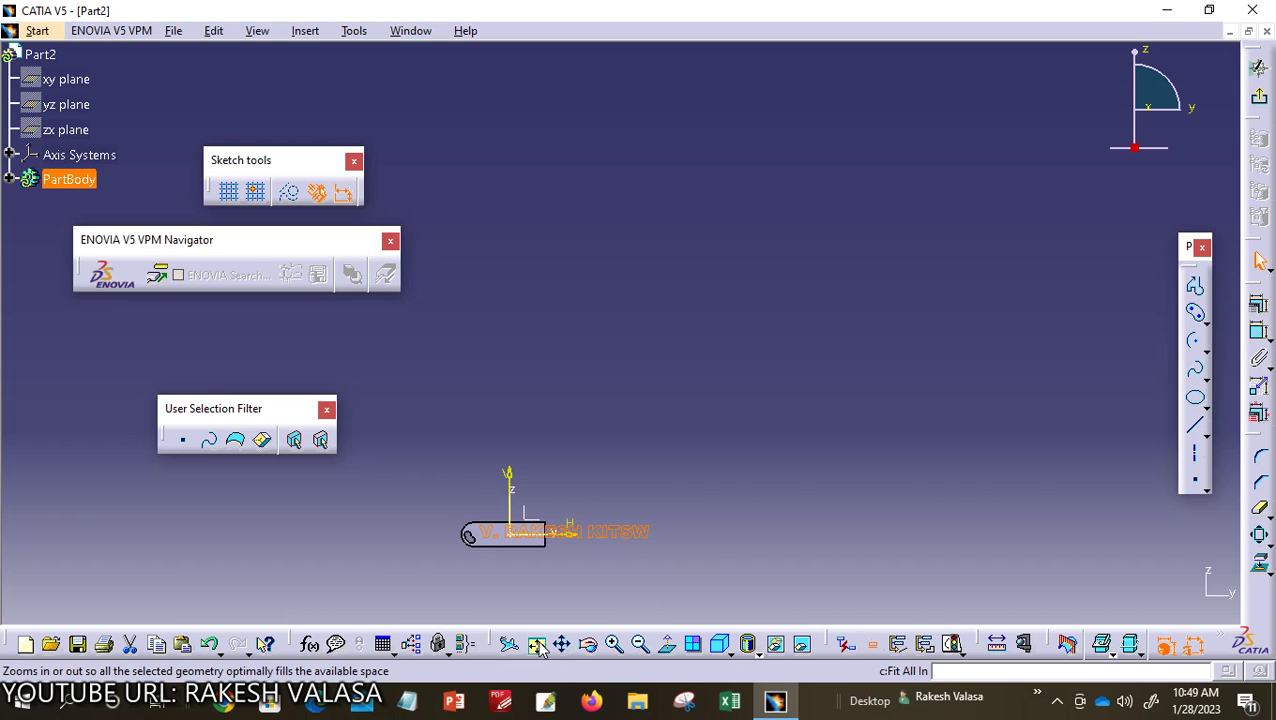
pyautogui.moveTo(657, 565); pyautogui.dragTo(752, 483, button='middle')
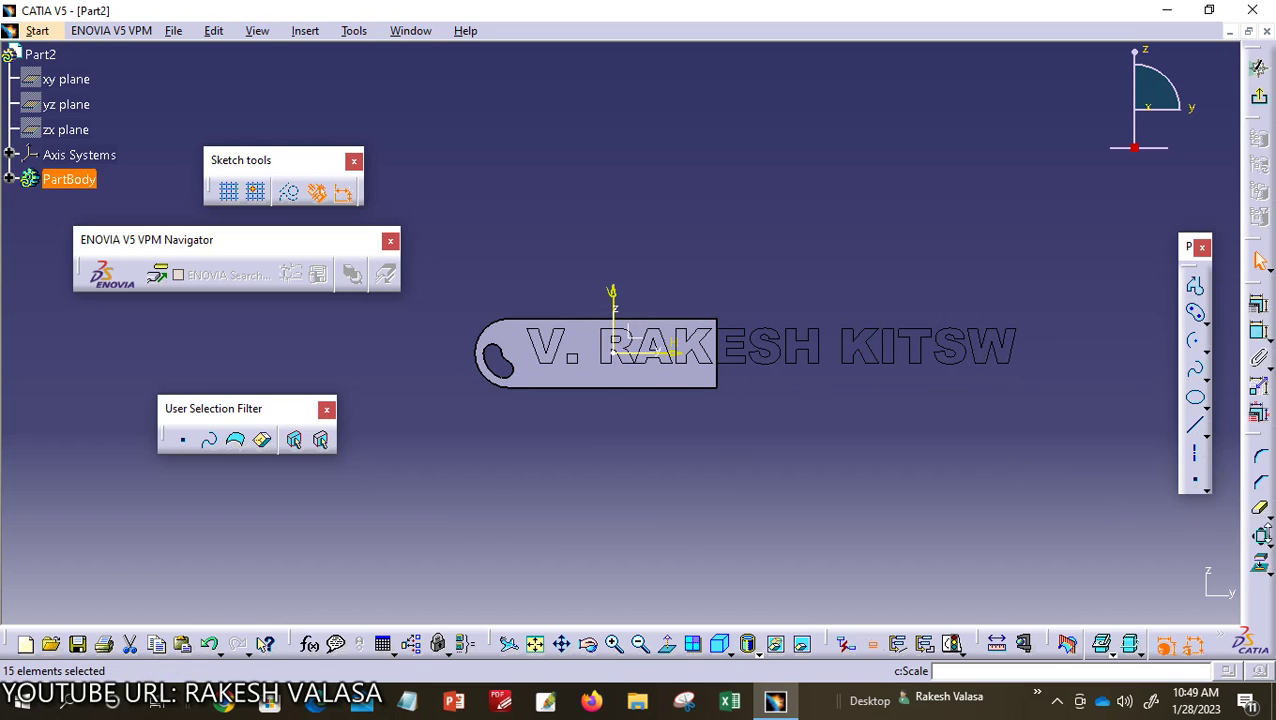
# Step: Scale the pasted lettering by 0.6 about a chosen centre point
pyautogui.click(353, 31)
pyautogui.moveTo(305, 31)
pyautogui.moveTo(355, 124)
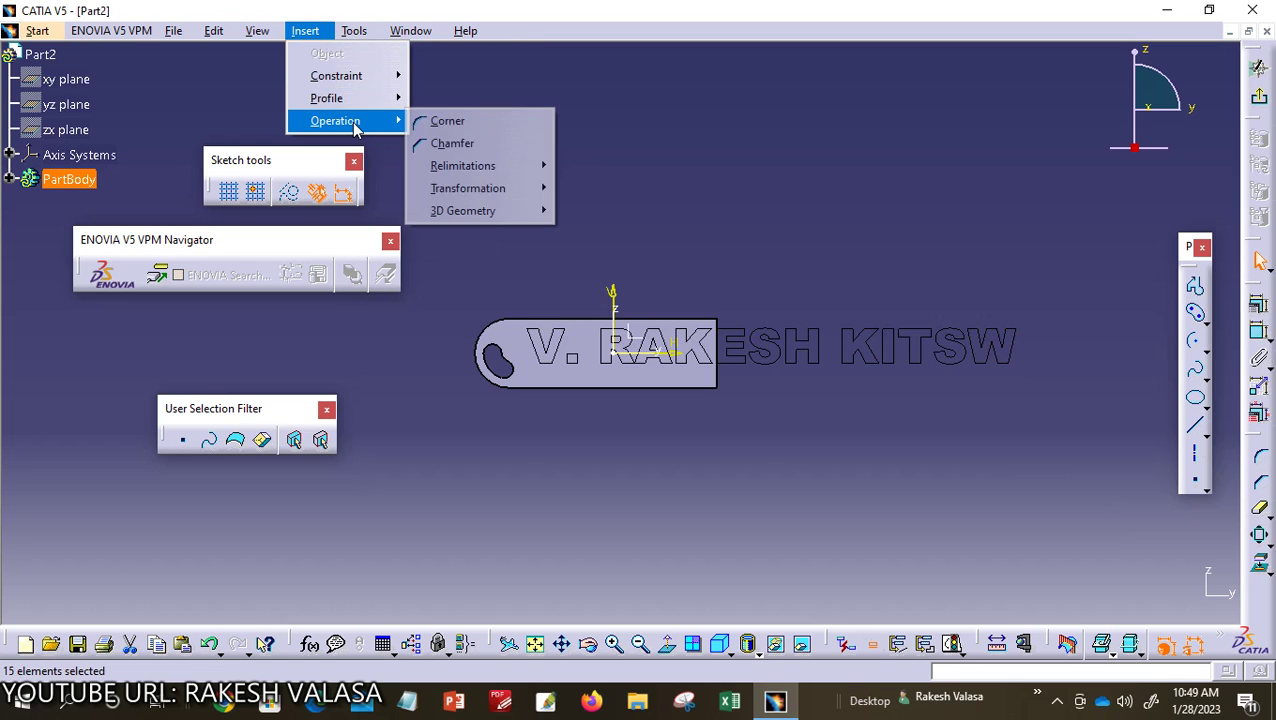
pyautogui.moveTo(500, 192)
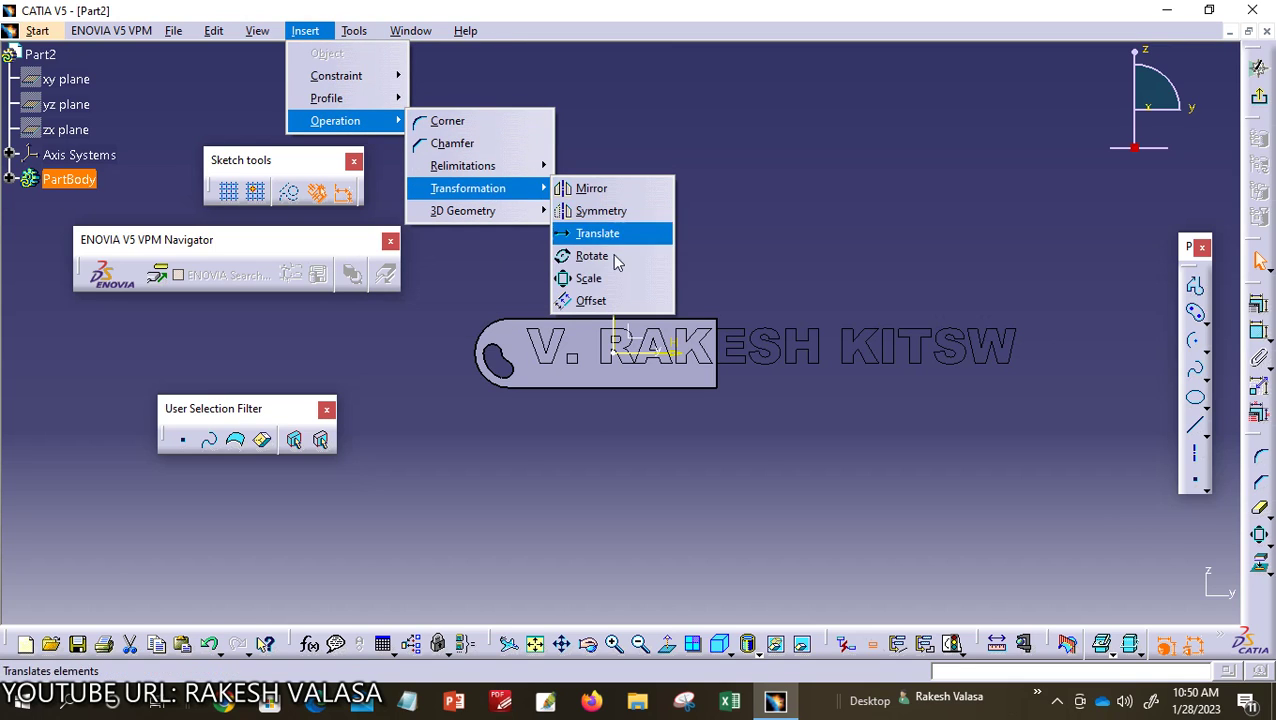
pyautogui.click(627, 279)
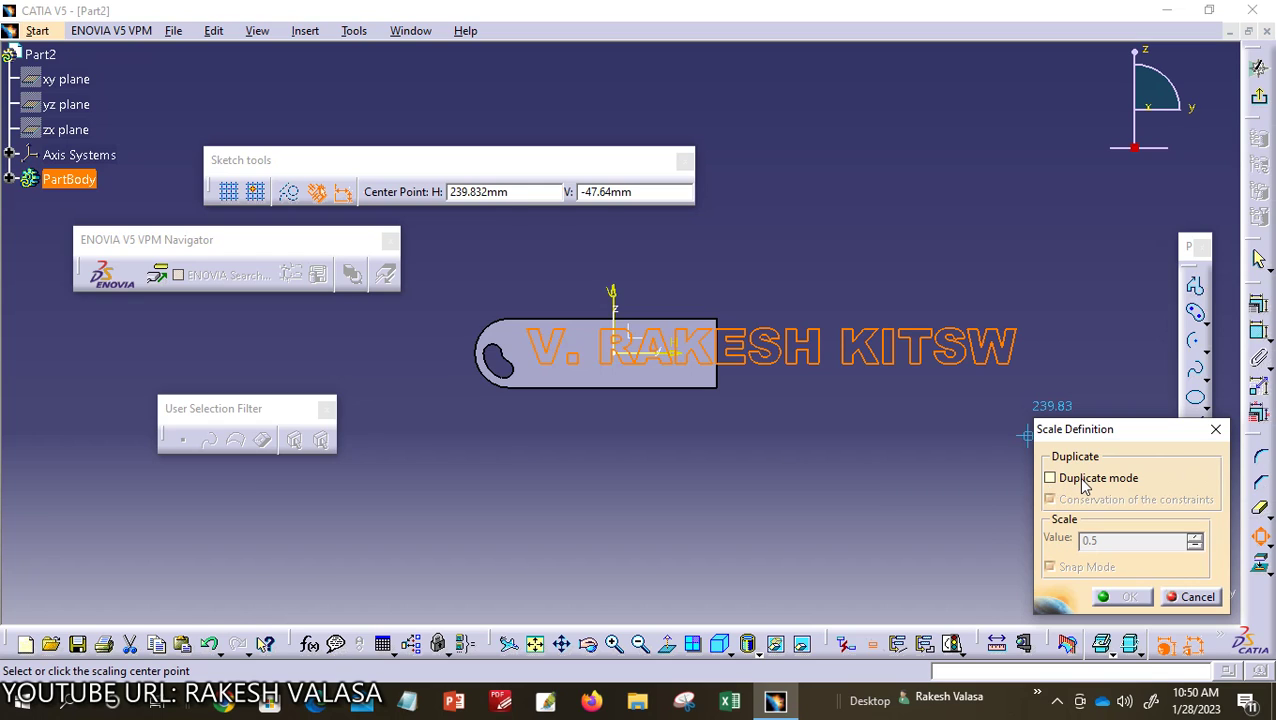
pyautogui.click(553, 372)
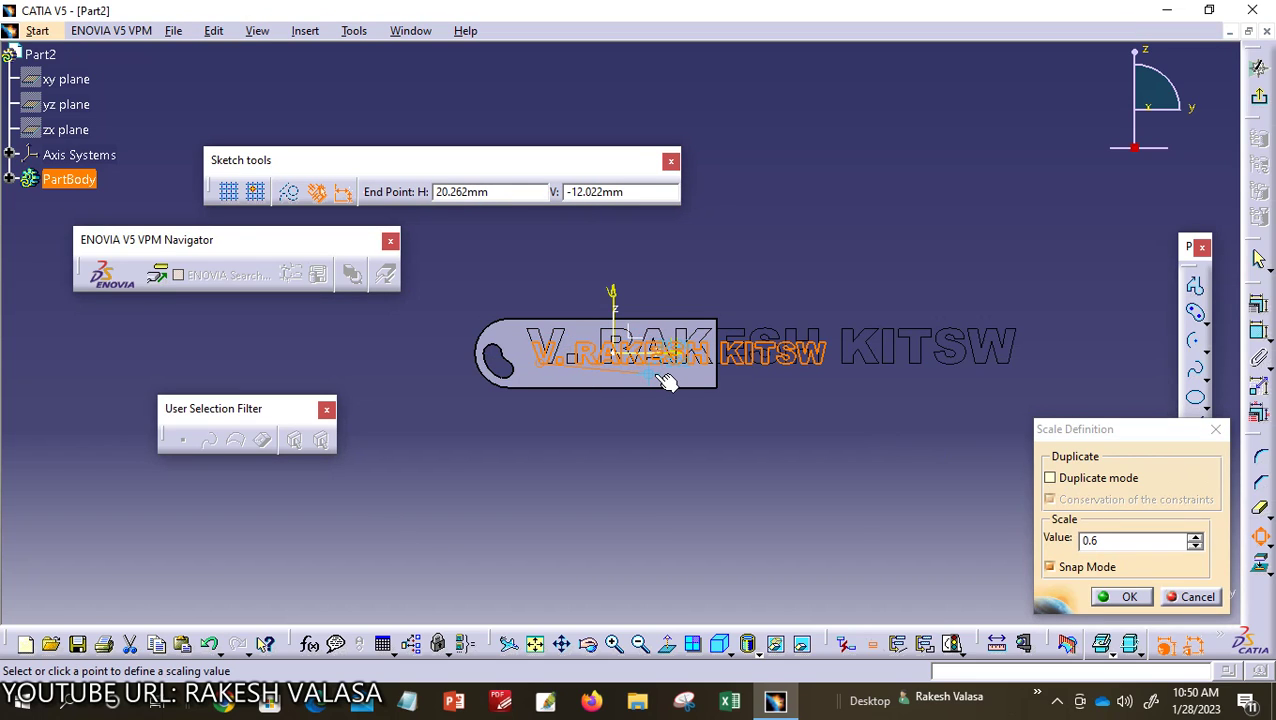
pyautogui.click(654, 374)
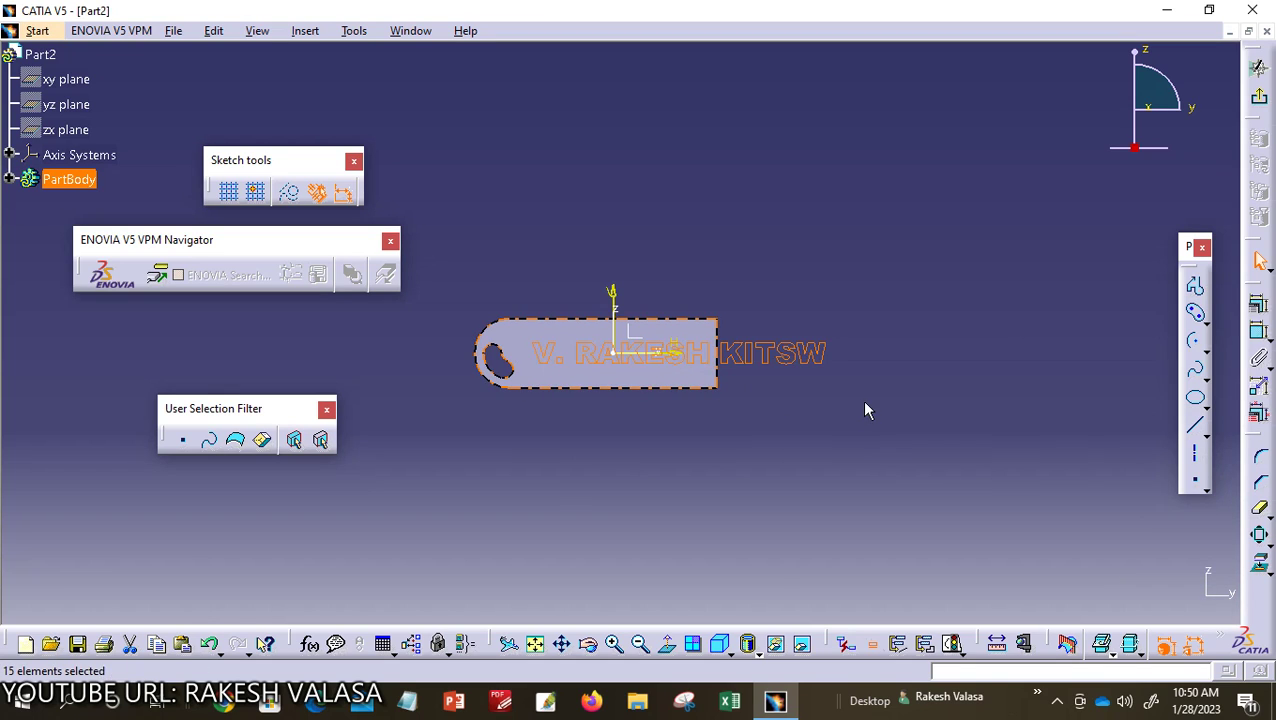
pyautogui.click(837, 398)
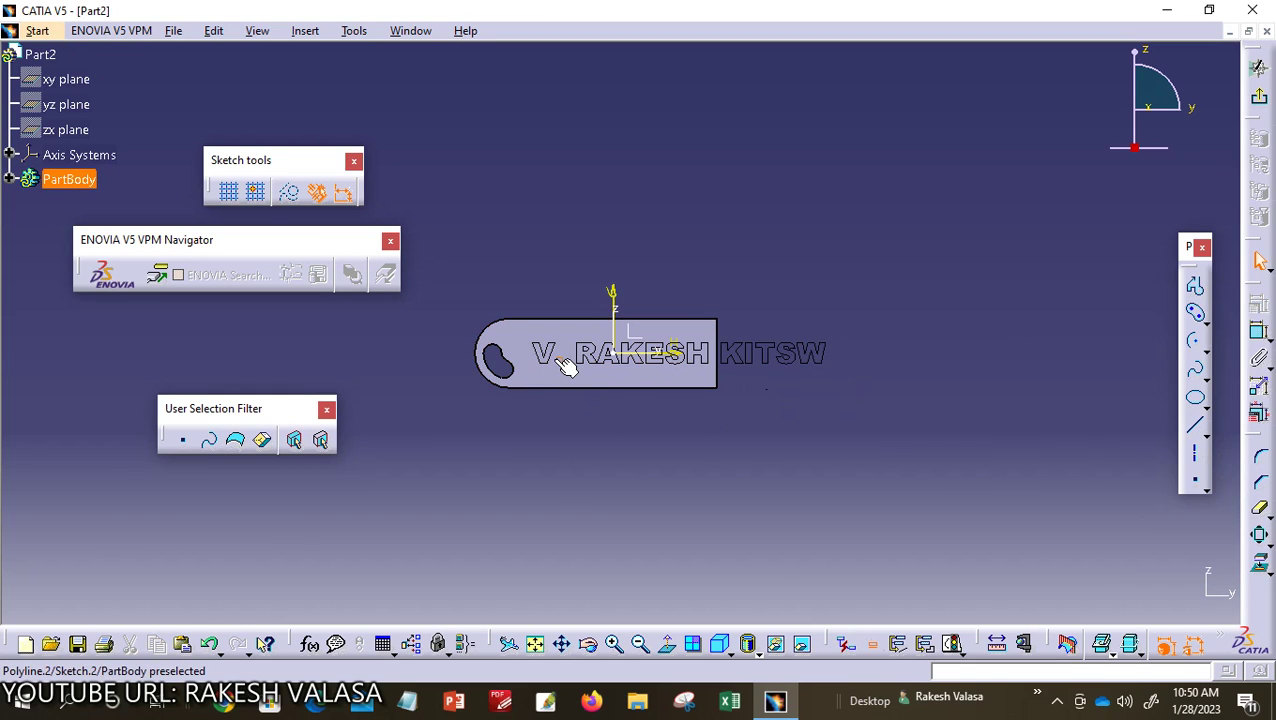
# Step: Box-select all the letter outlines and drag them up and left onto the plate
pyautogui.click(614, 643)
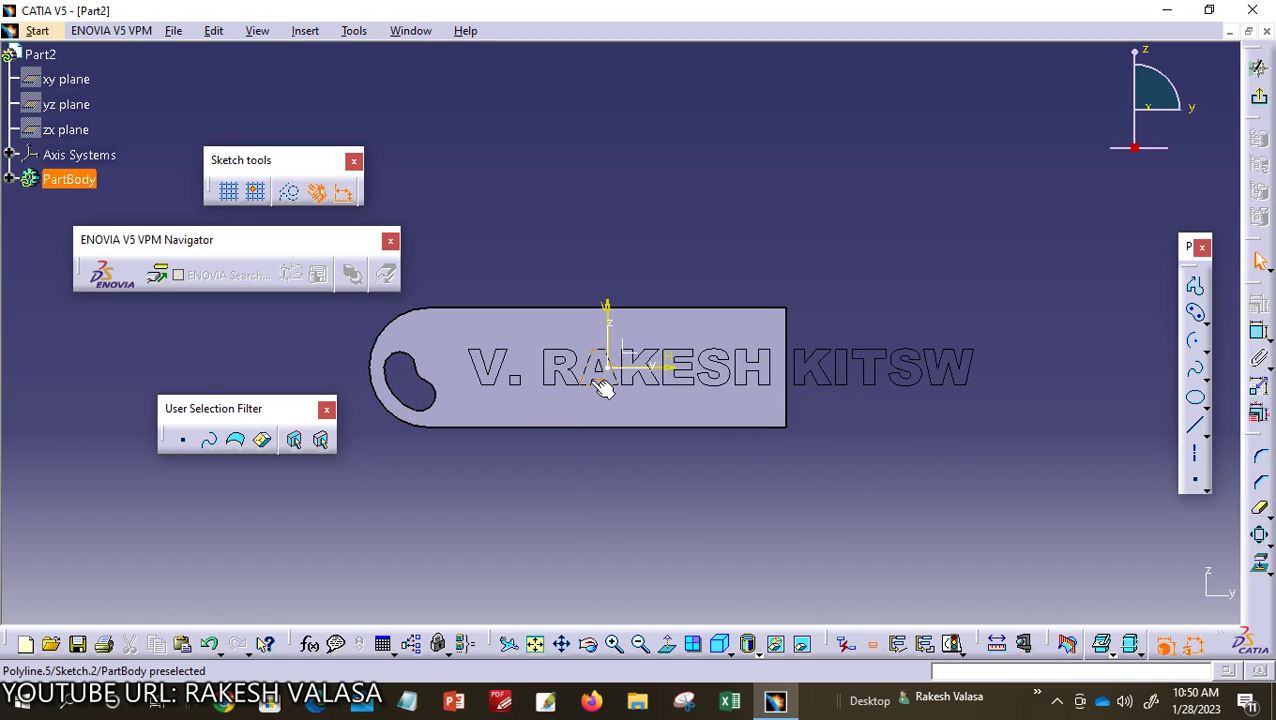
pyautogui.click(590, 370)
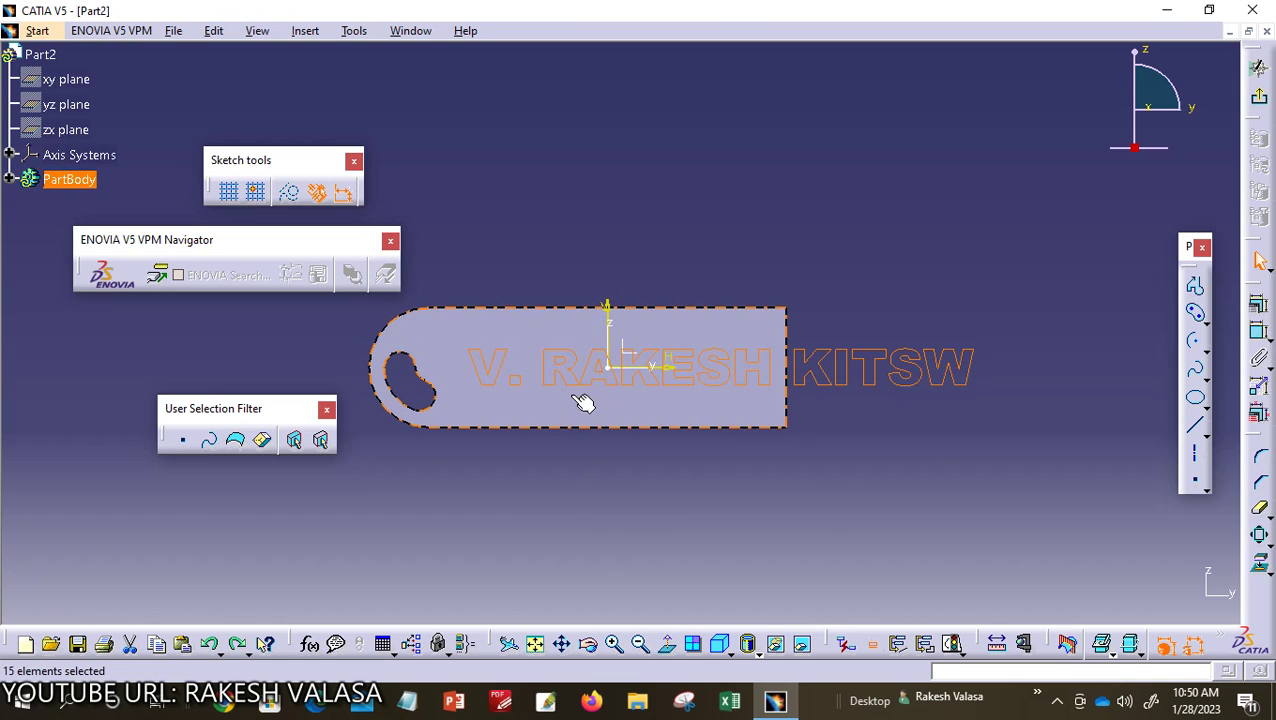
pyautogui.click(858, 305)
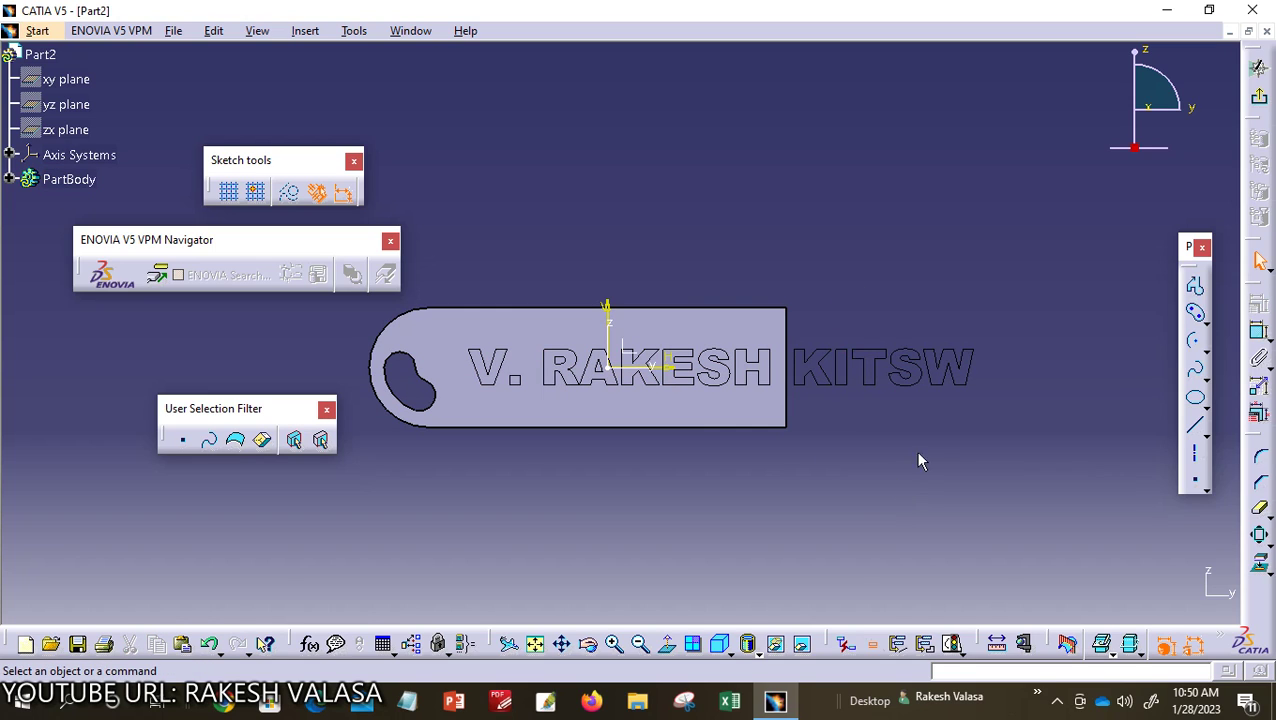
pyautogui.moveTo(1057, 442); pyautogui.dragTo(466, 321)
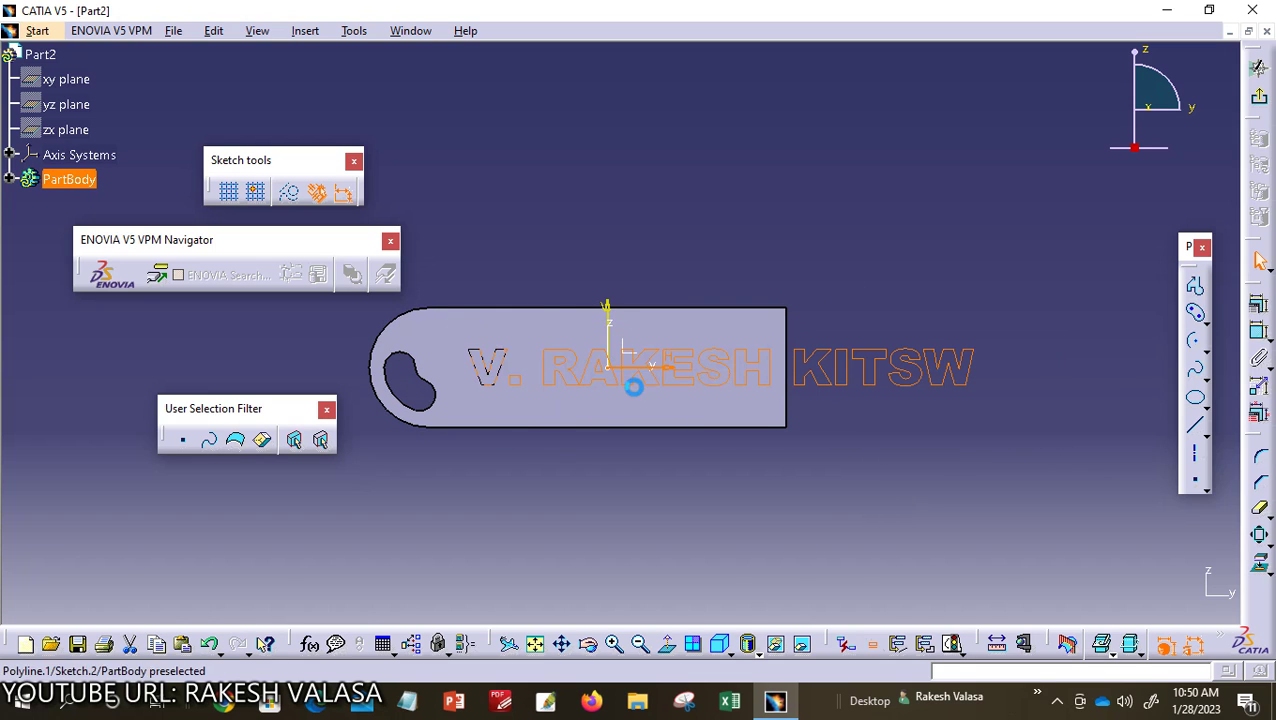
pyautogui.moveTo(698, 381); pyautogui.dragTo(688, 358)
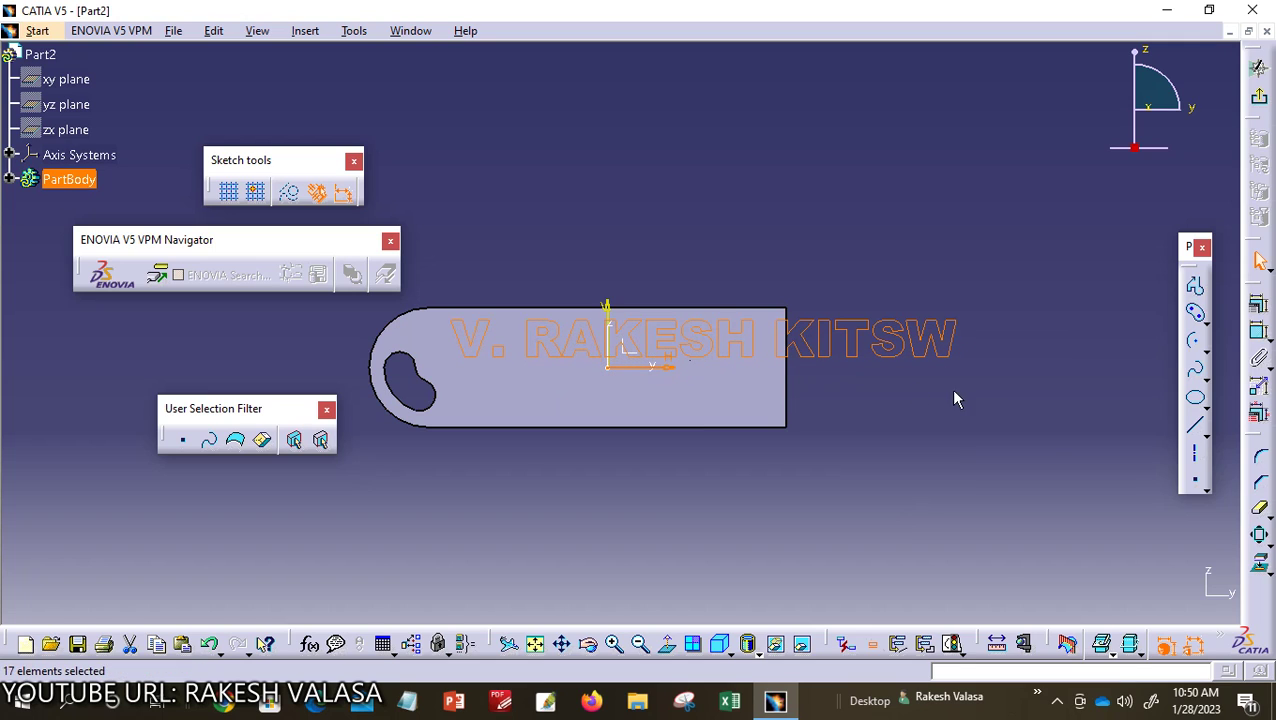
# Step: Box-select the KITSW letters and drag them to a second line inside the plate
pyautogui.click(962, 388)
pyautogui.moveTo(1014, 386); pyautogui.dragTo(775, 302)
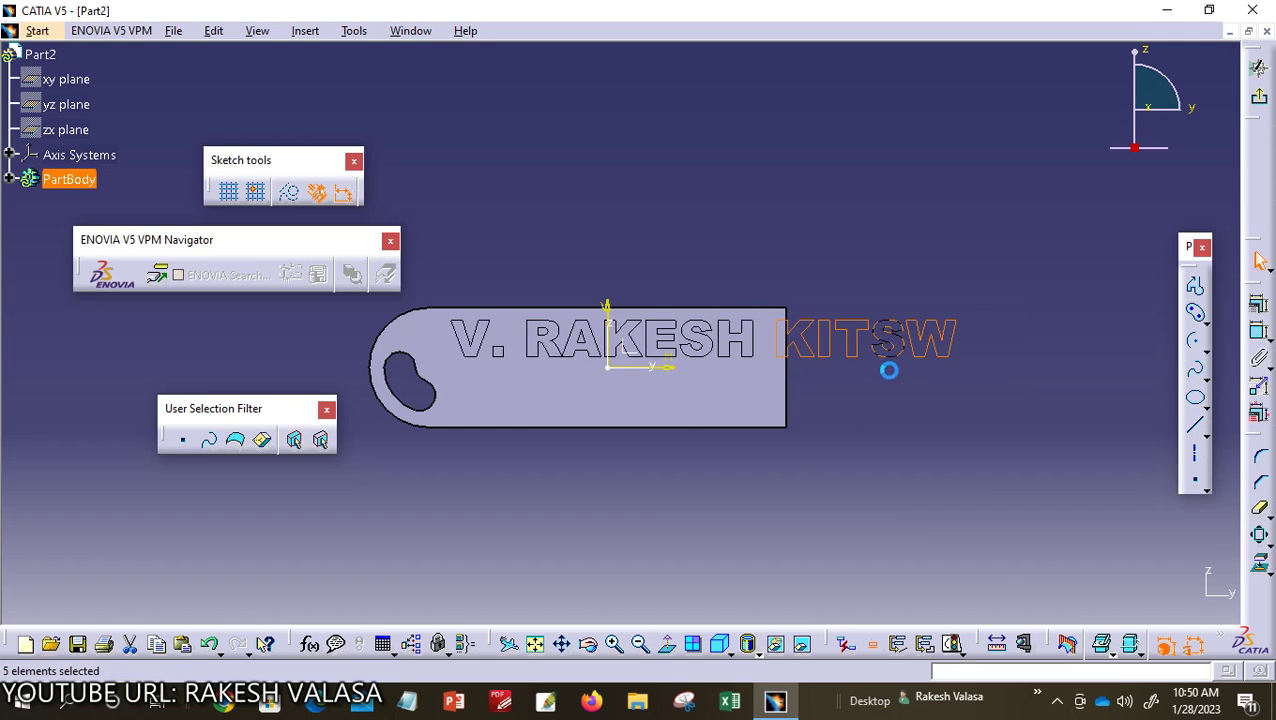
pyautogui.click(870, 393)
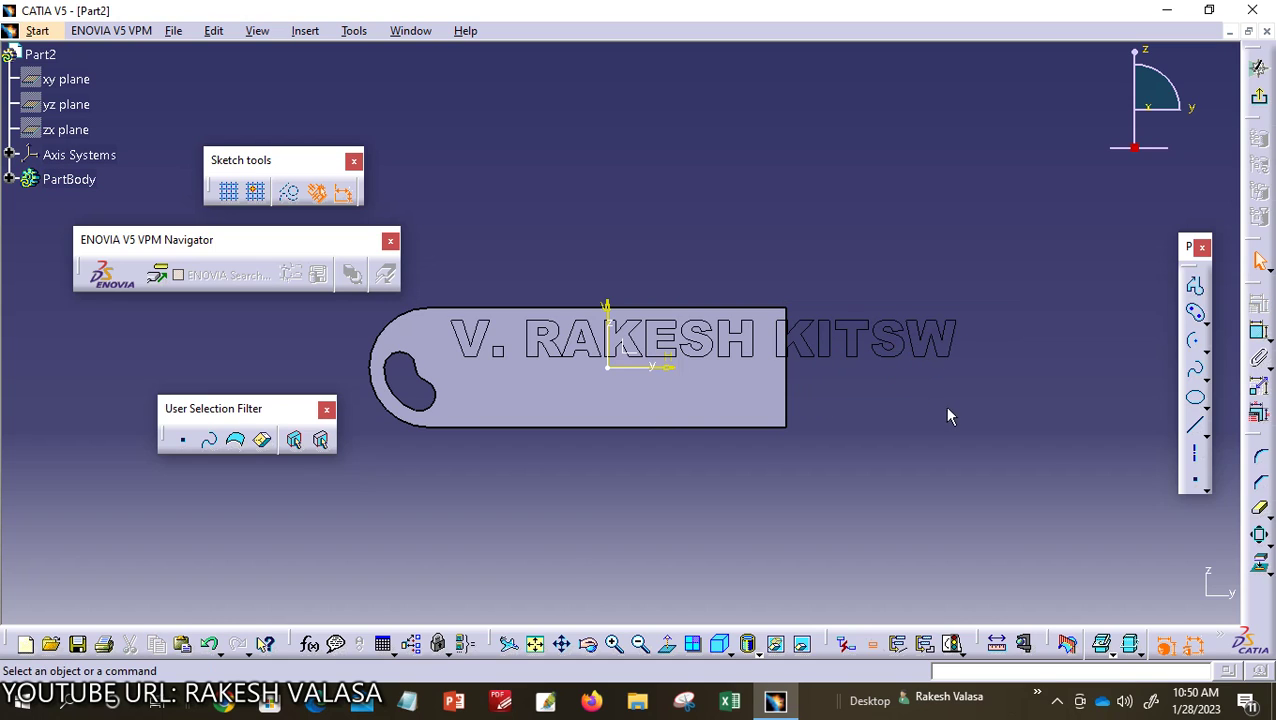
pyautogui.moveTo(1008, 392); pyautogui.dragTo(752, 300)
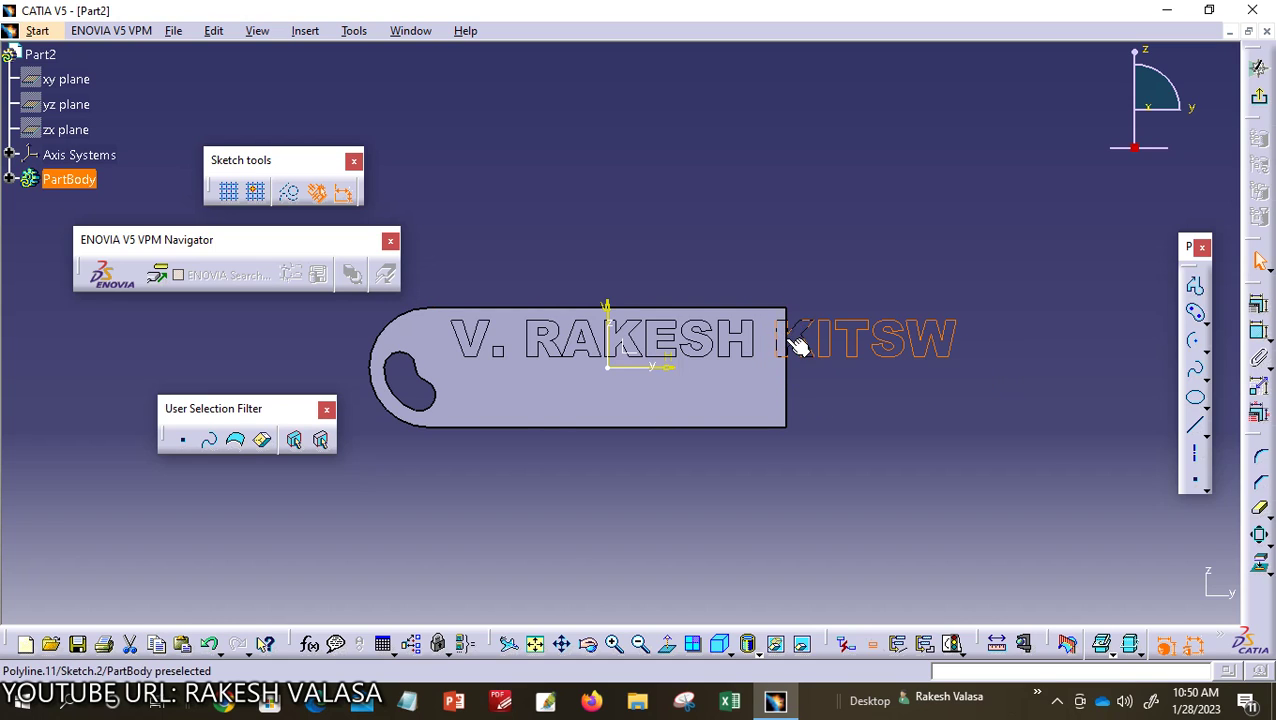
pyautogui.click(790, 345)
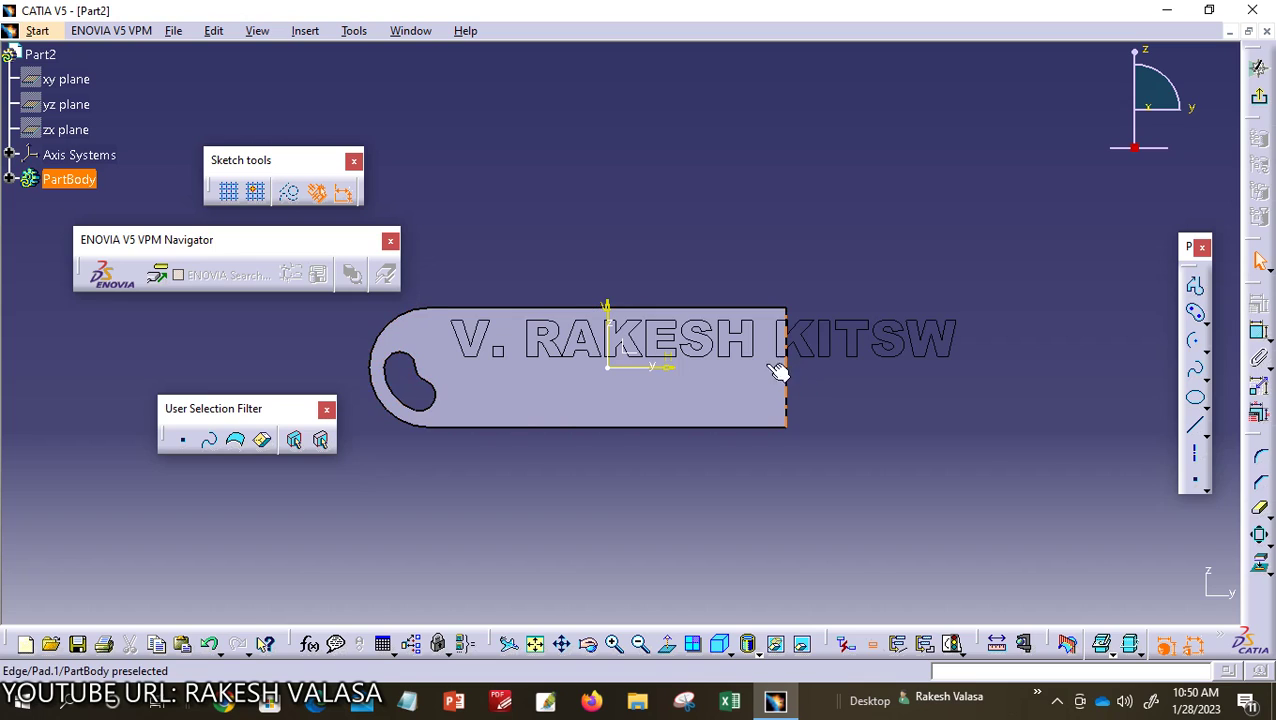
pyautogui.moveTo(764, 267); pyautogui.dragTo(1005, 393)
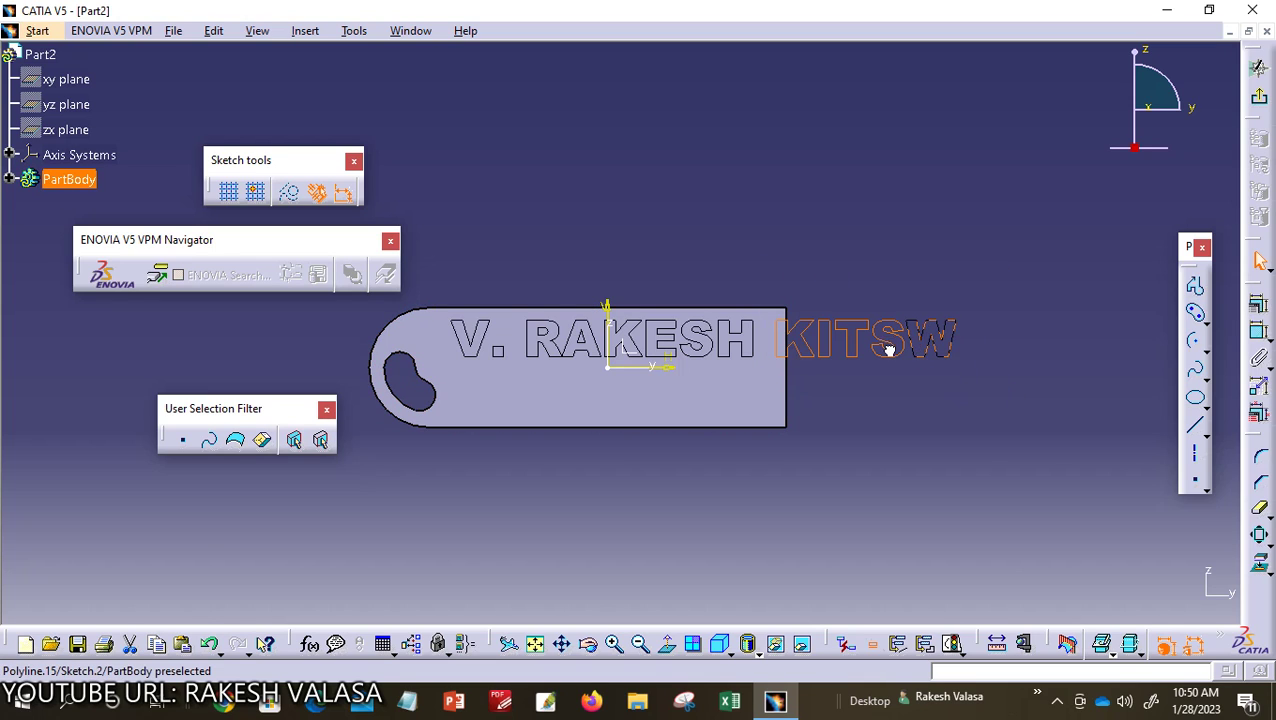
pyautogui.moveTo(889, 349); pyautogui.dragTo(684, 391)
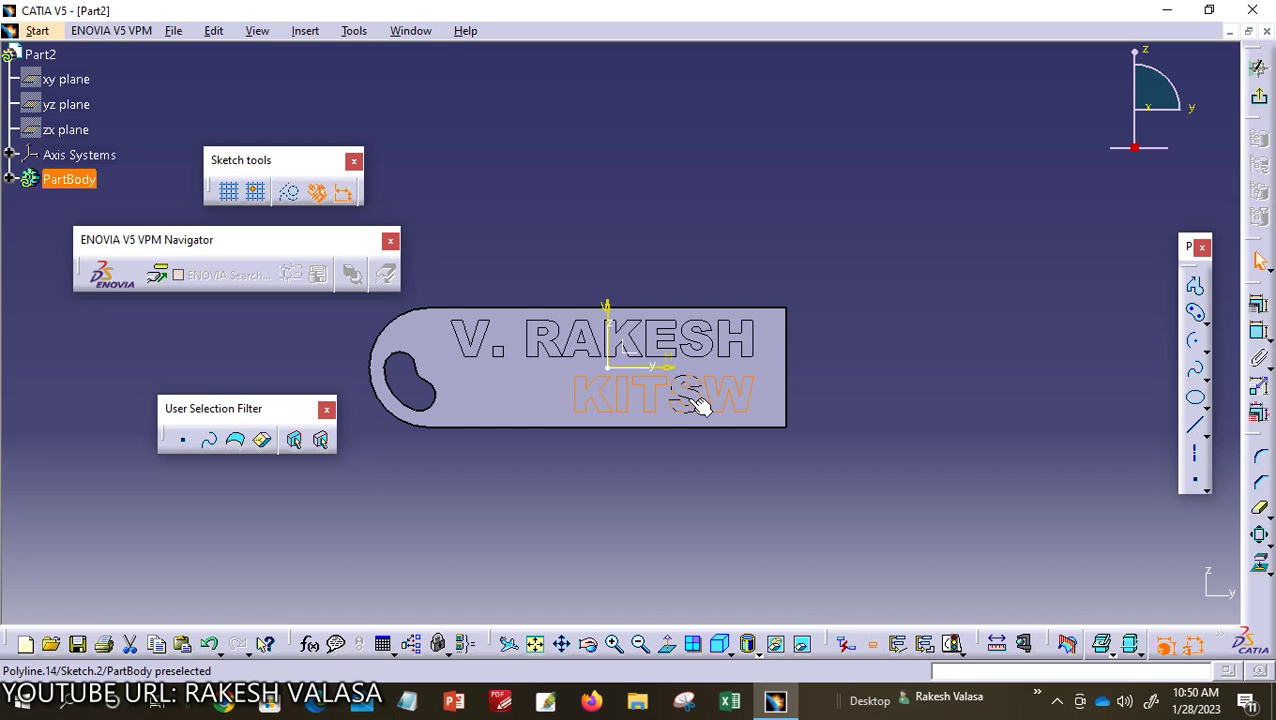
pyautogui.click(760, 468)
pyautogui.click(613, 643)
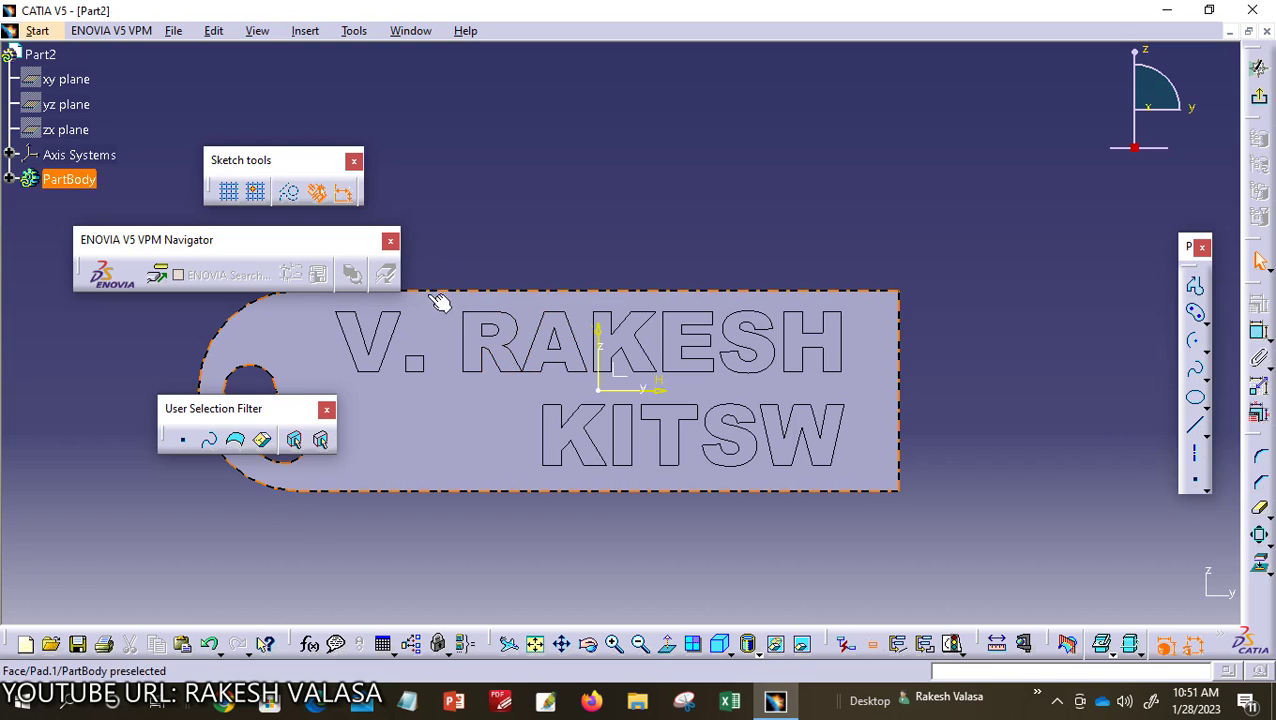
pyautogui.moveTo(439, 277); pyautogui.dragTo(522, 404)
pyautogui.click(490, 390)
pyautogui.keyDown('ctrl'); pyautogui.click(491, 386); pyautogui.keyUp('ctrl')
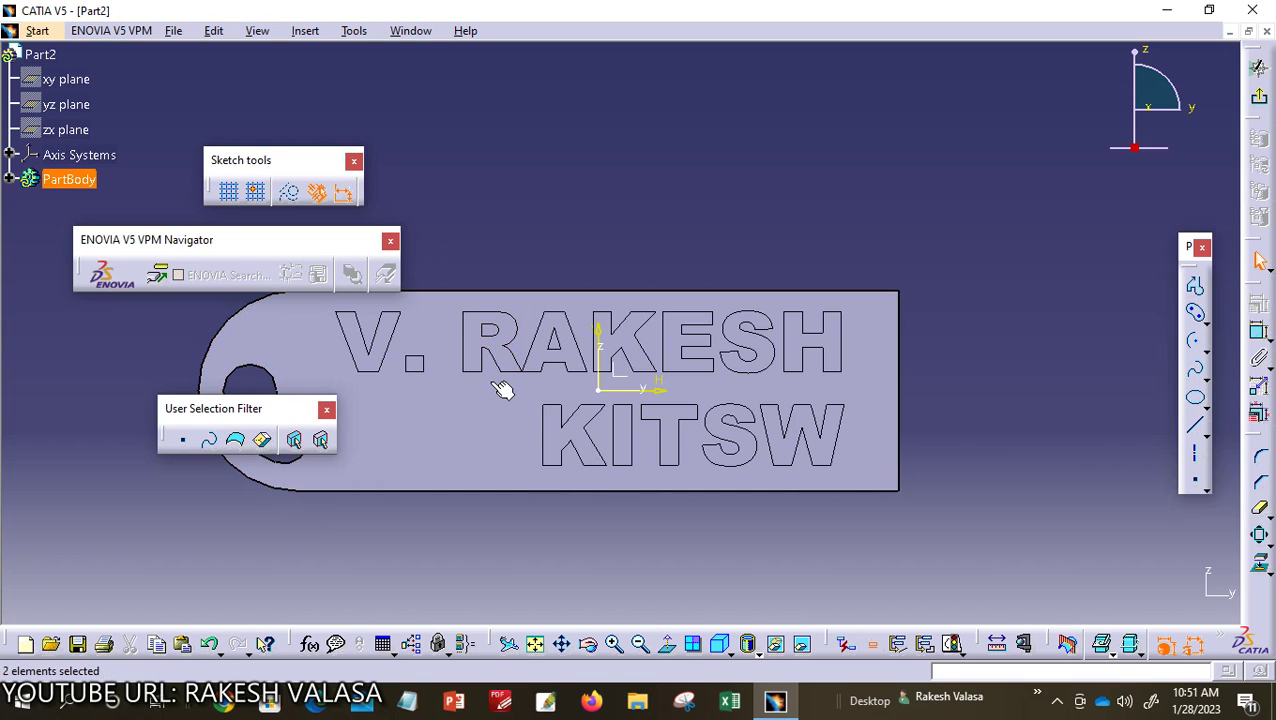
pyautogui.moveTo(436, 262)
pyautogui.mouseDown()
pyautogui.moveTo(527, 399)
pyautogui.moveTo(452, 390)
pyautogui.moveTo(477, 354)
pyautogui.mouseUp()
pyautogui.click(530, 276)
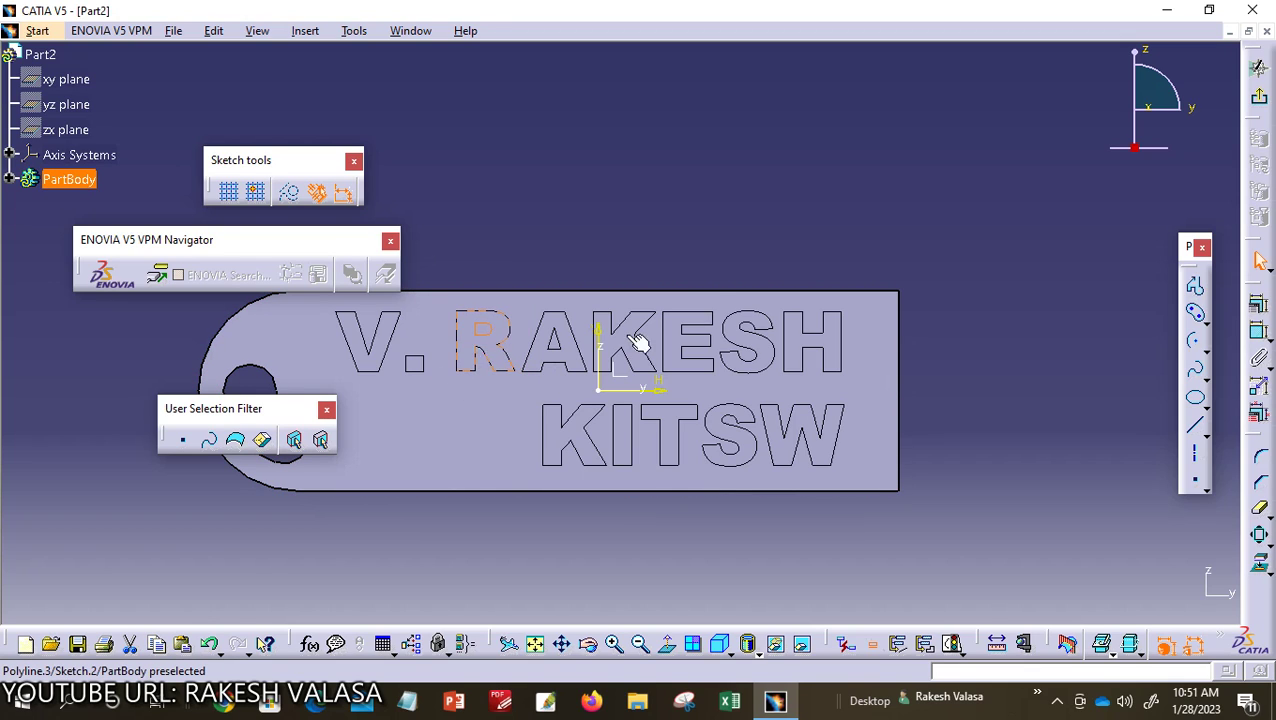
pyautogui.click(726, 216)
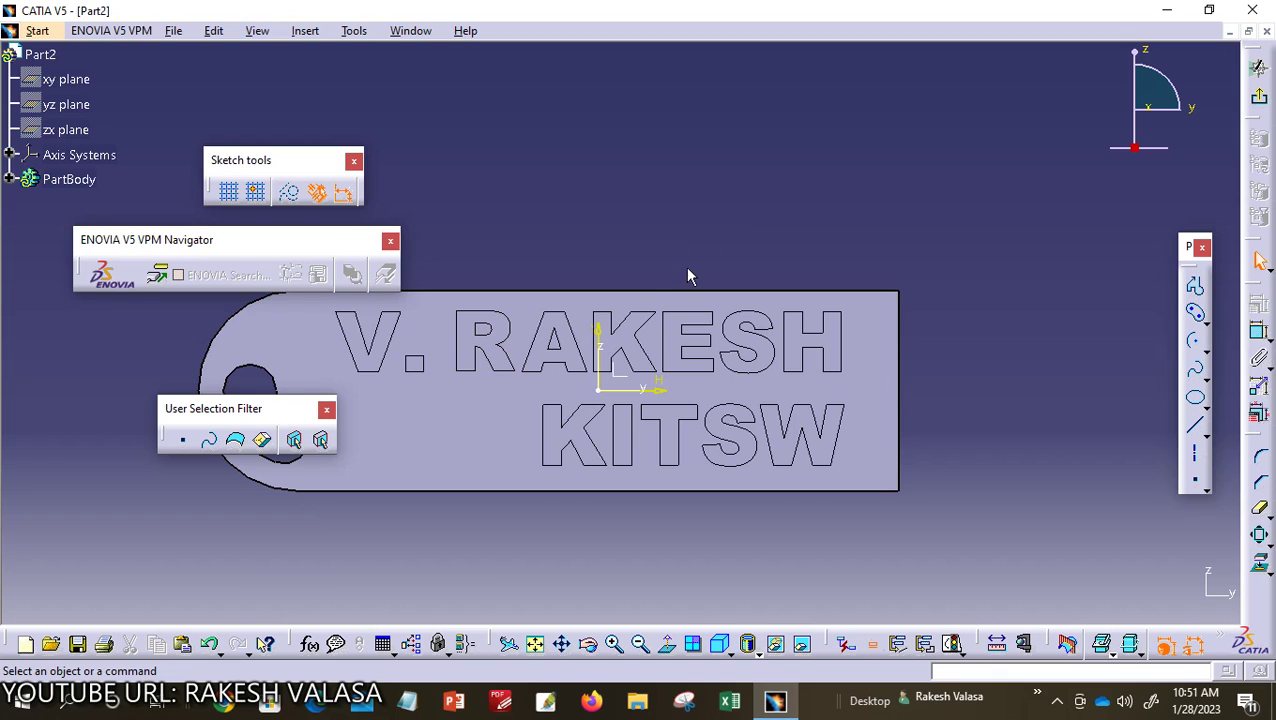
# Step: Exit the sketch, dismiss the pad warning, and cancel a new pad attempt
pyautogui.click(1262, 103)
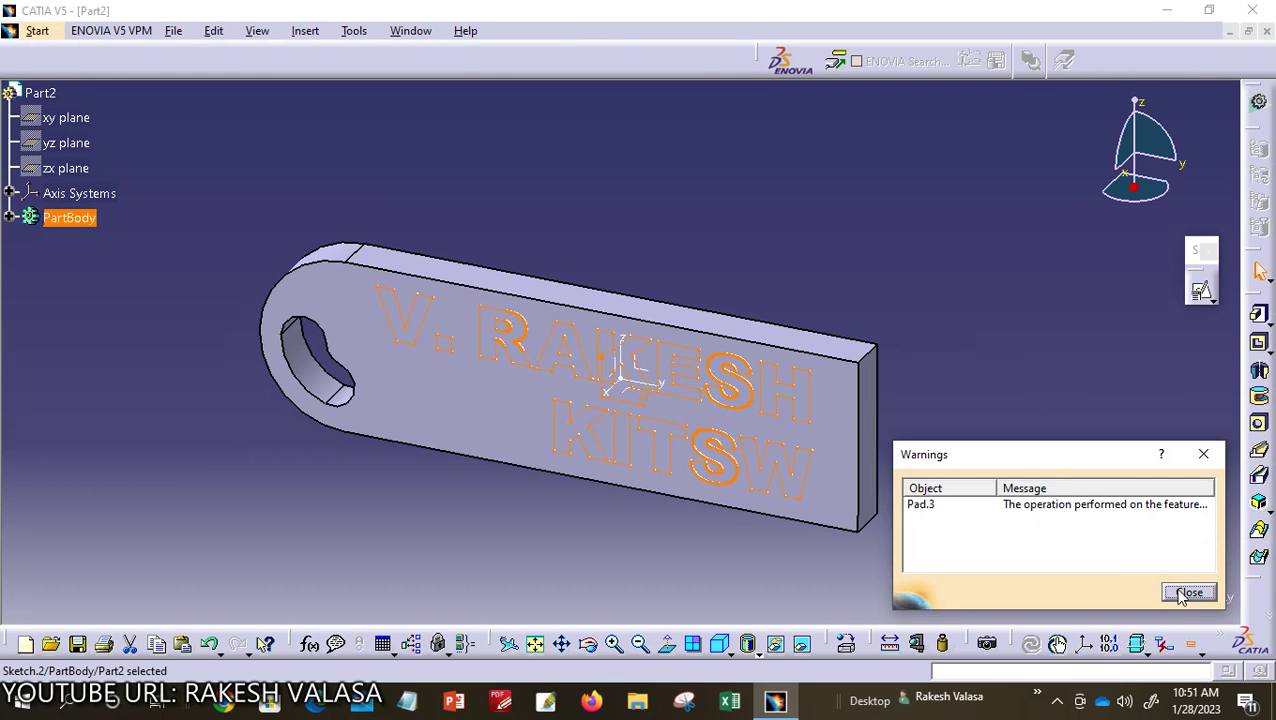
pyautogui.click(1188, 593)
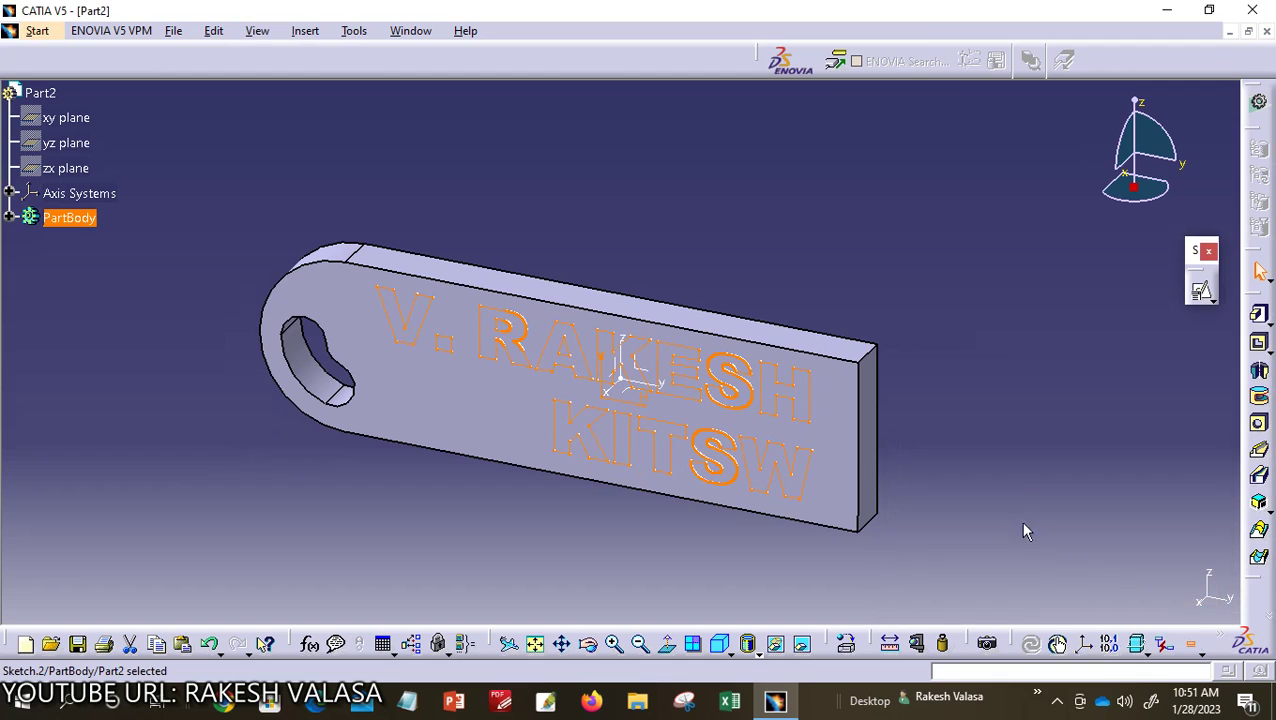
pyautogui.click(1005, 447)
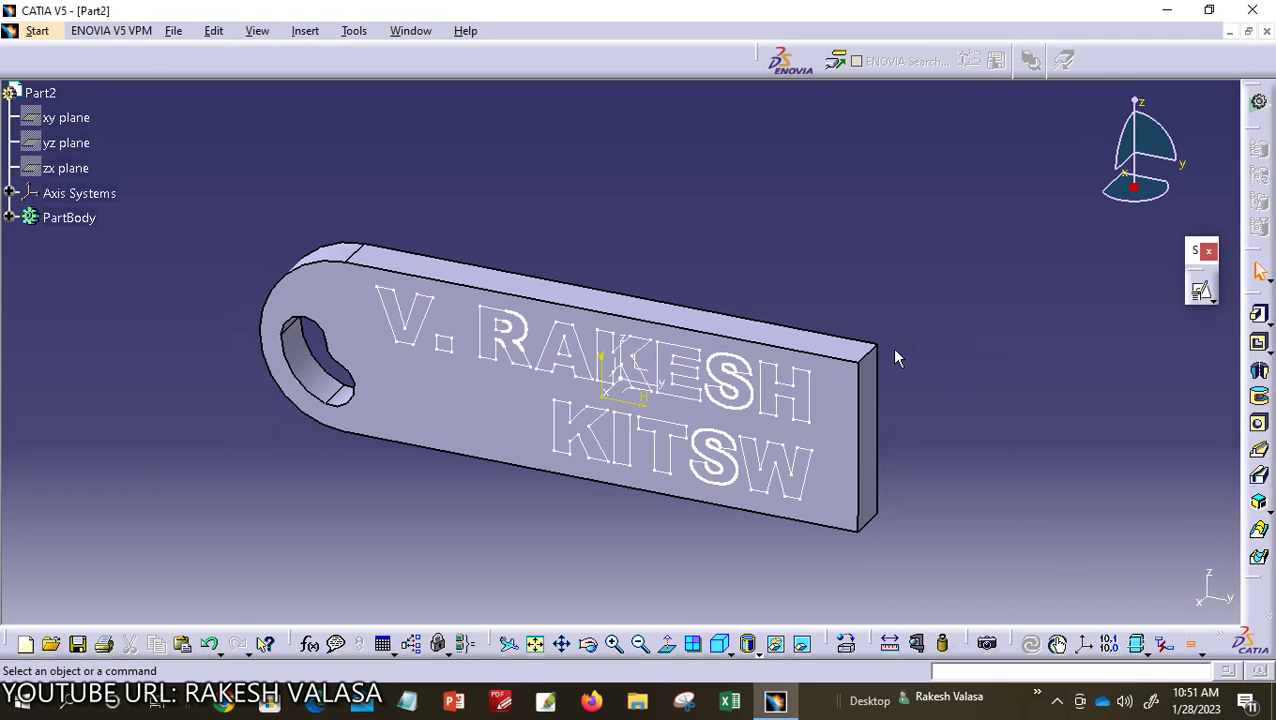
pyautogui.click(1256, 316)
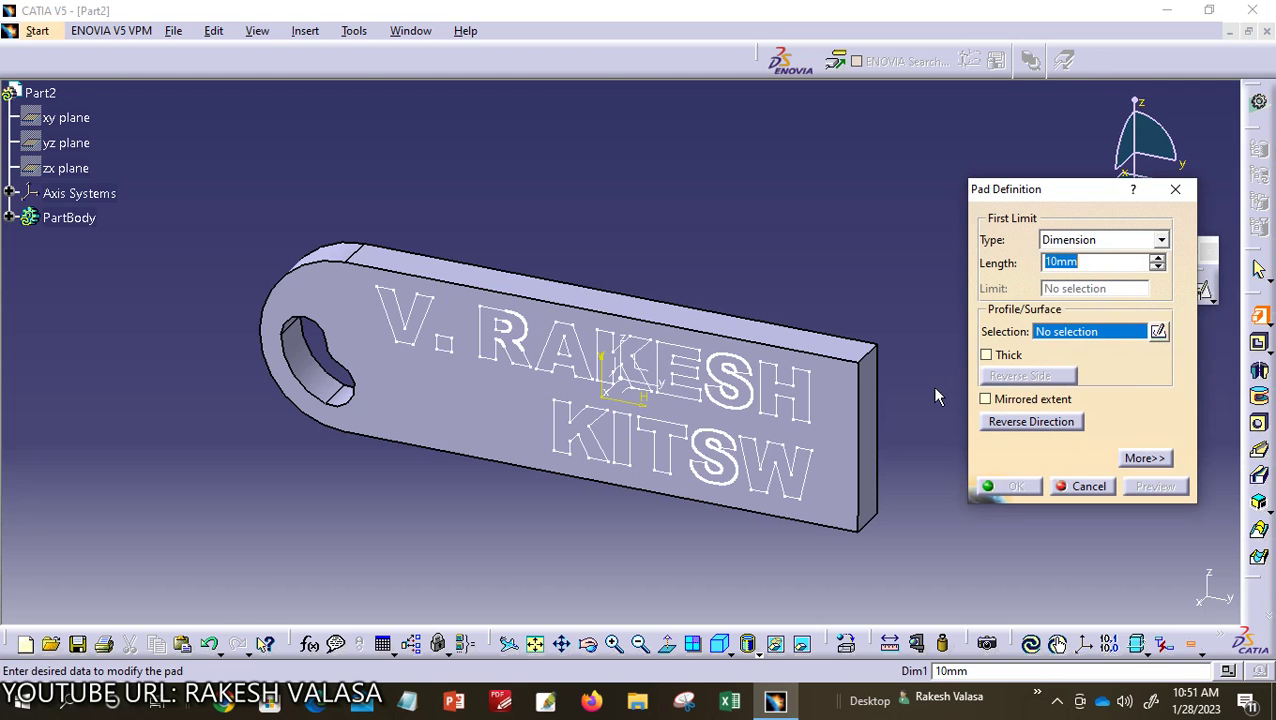
pyautogui.click(1088, 487)
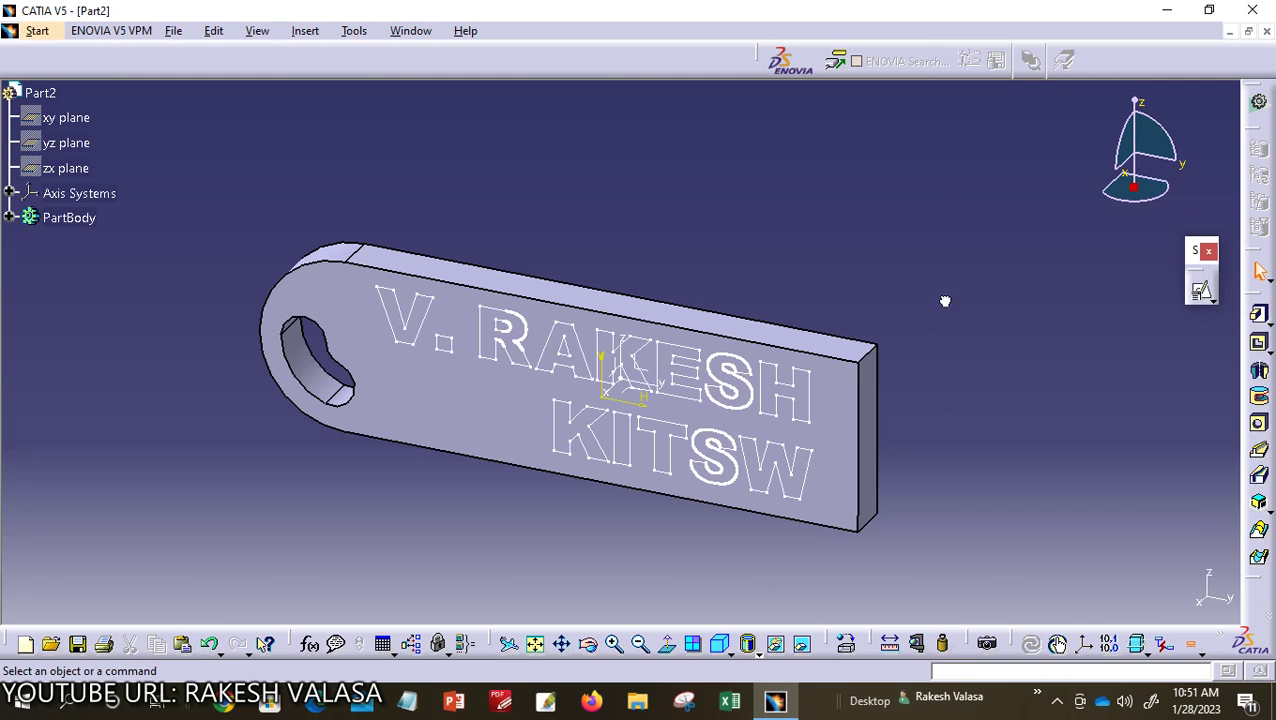
# Step: Check Pad.1's settings without changes, then reopen the name-text sketch for editing
pyautogui.doubleClick(786, 407)
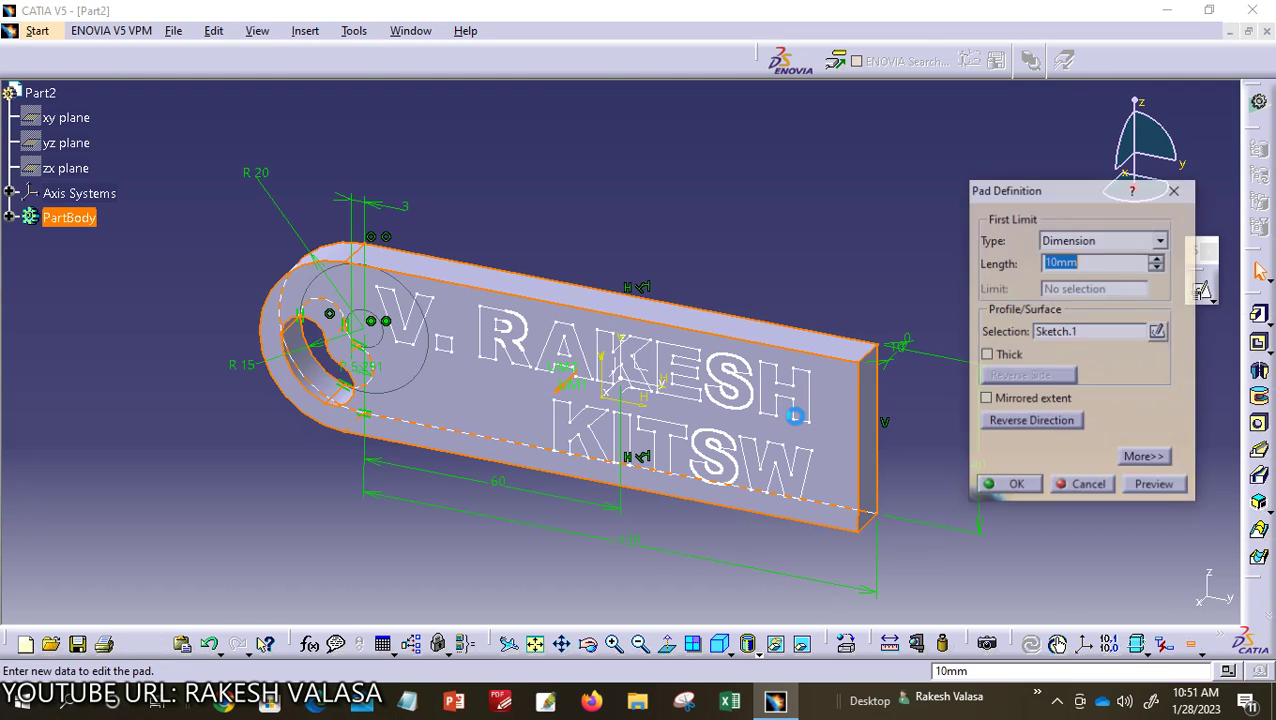
pyautogui.click(1005, 486)
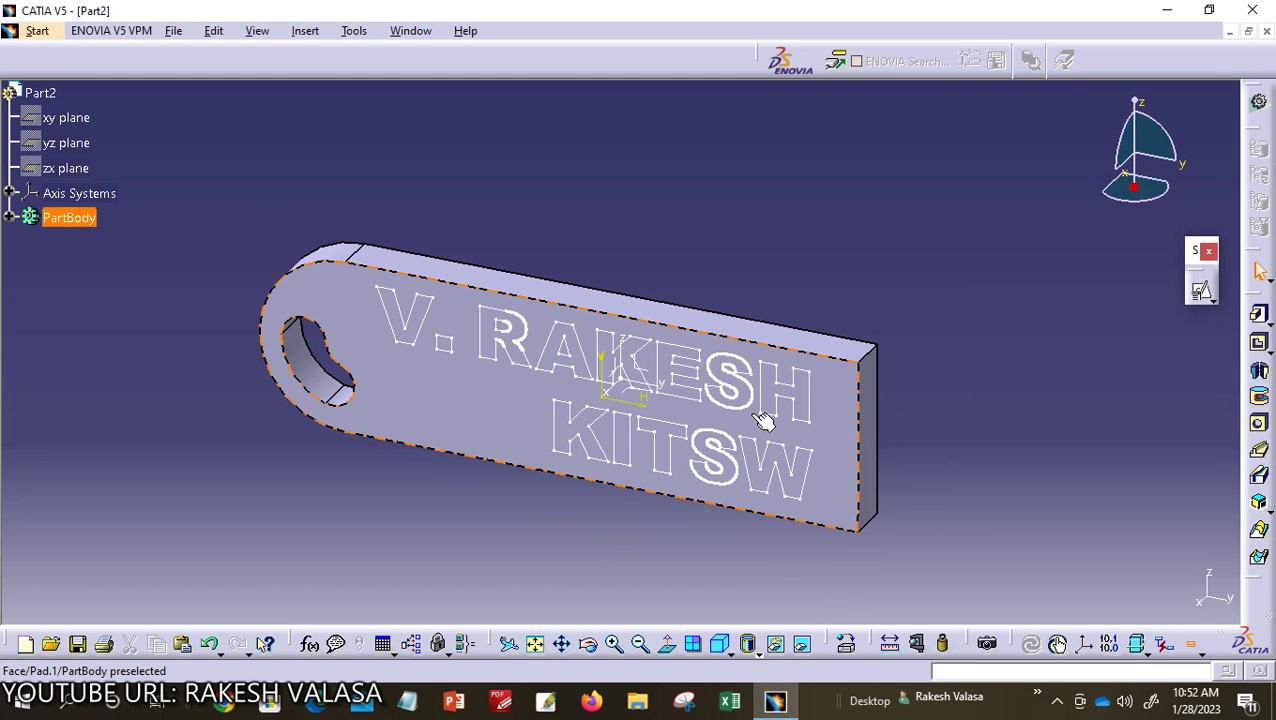
pyautogui.doubleClick(744, 404)
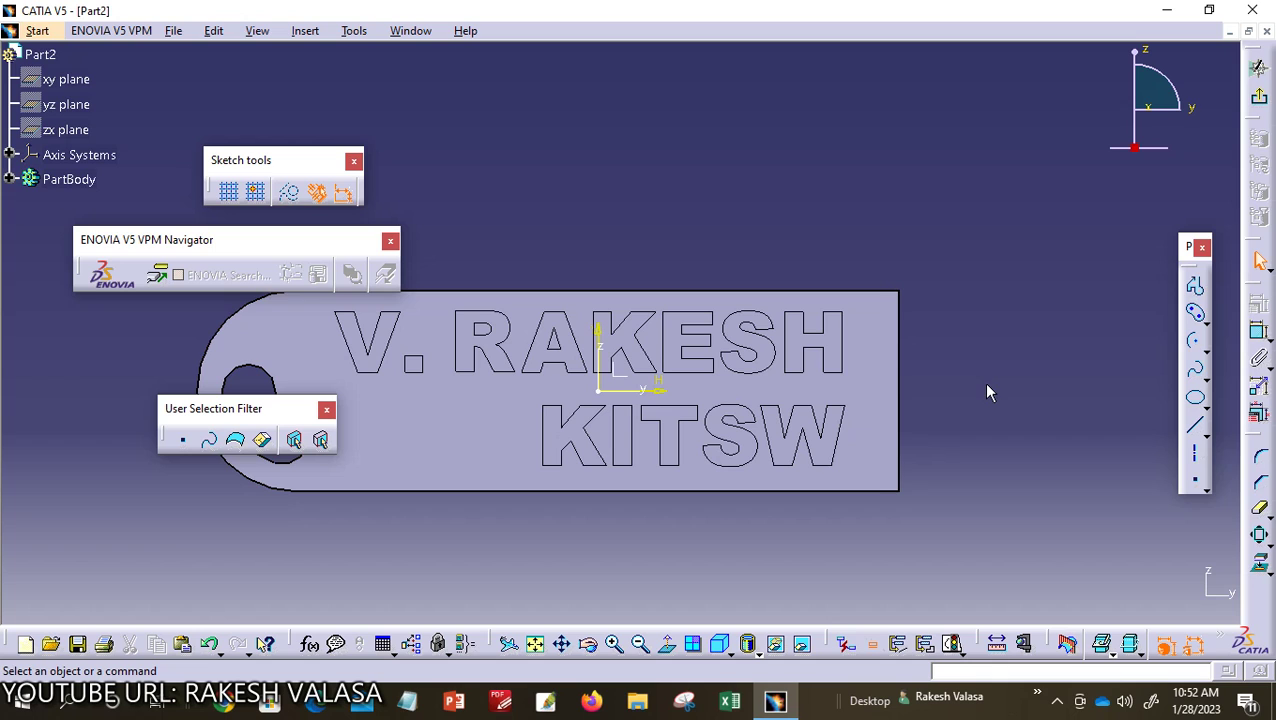
# Step: Pad the lettering sketch 10 mm so both name lines become solid raised letters
pyautogui.click(1259, 97)
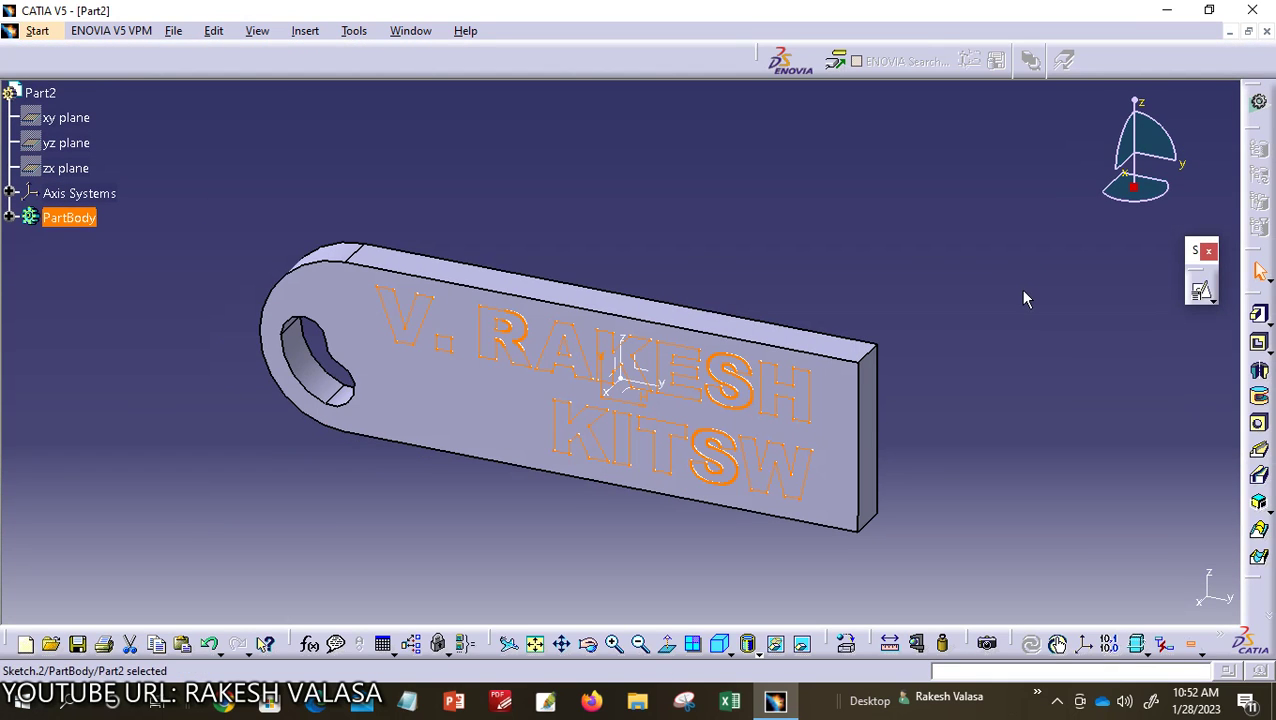
pyautogui.click(1264, 320)
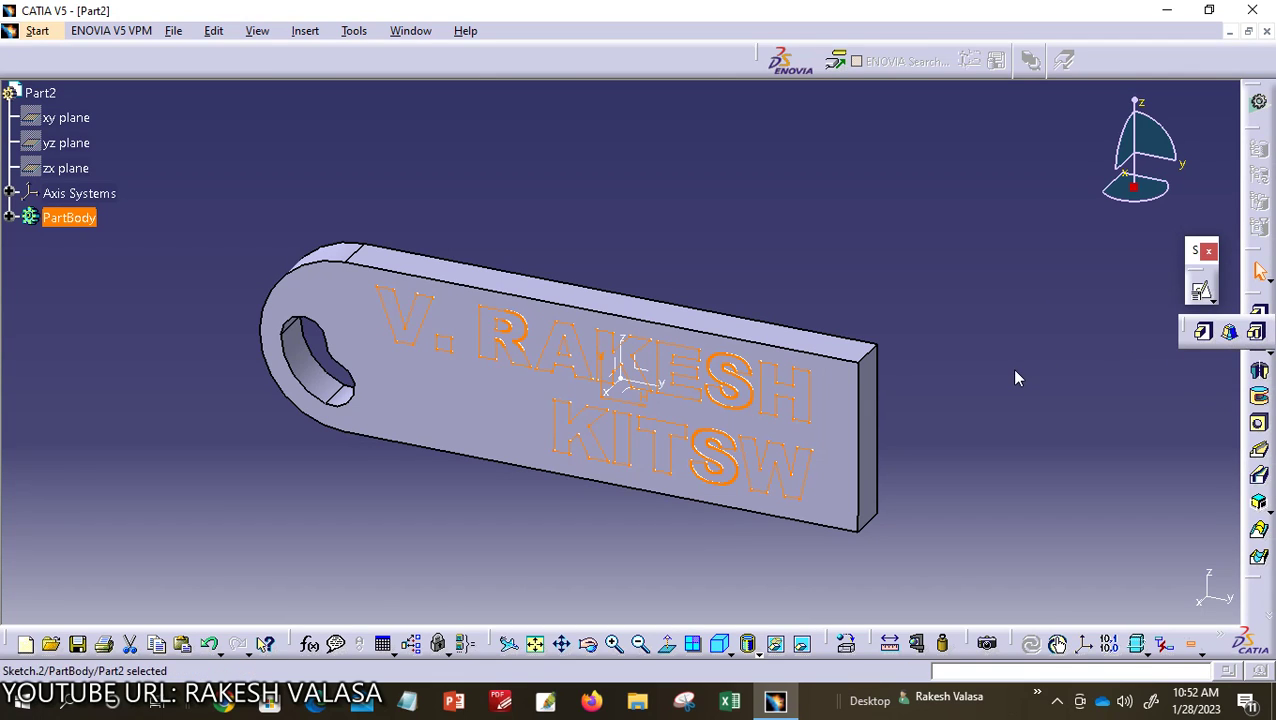
pyautogui.click(1201, 331)
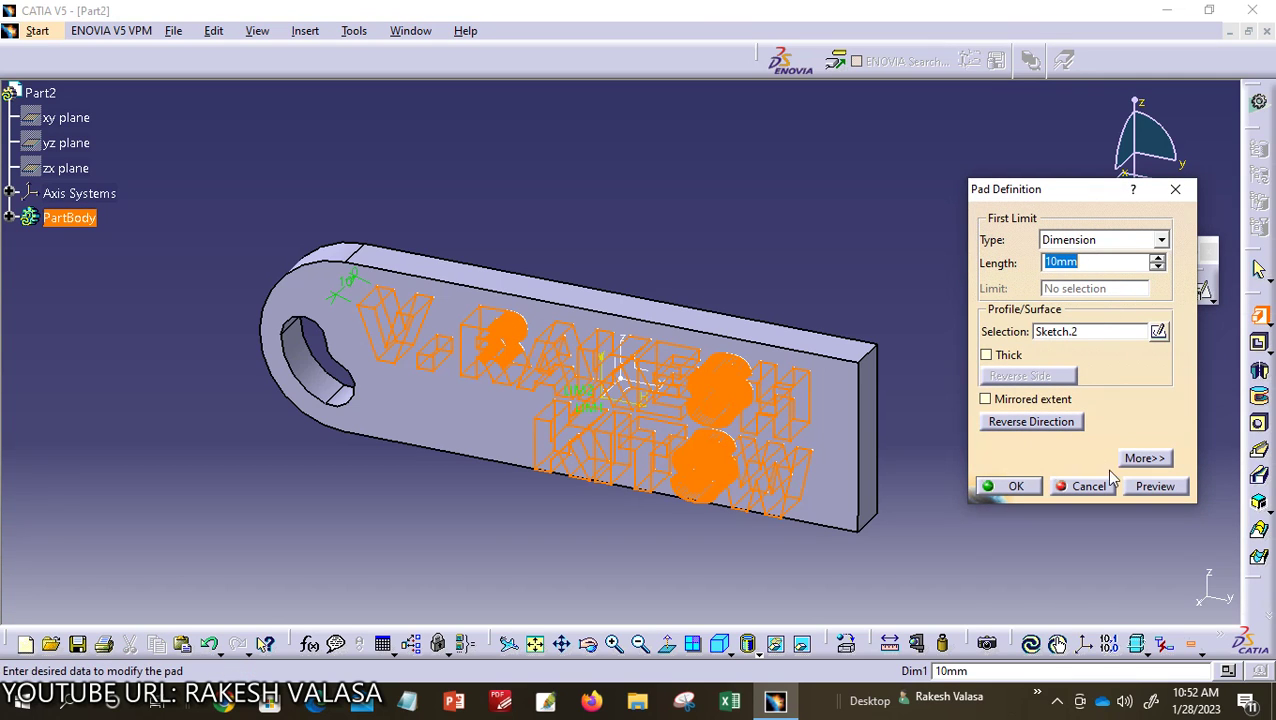
pyautogui.click(1153, 487)
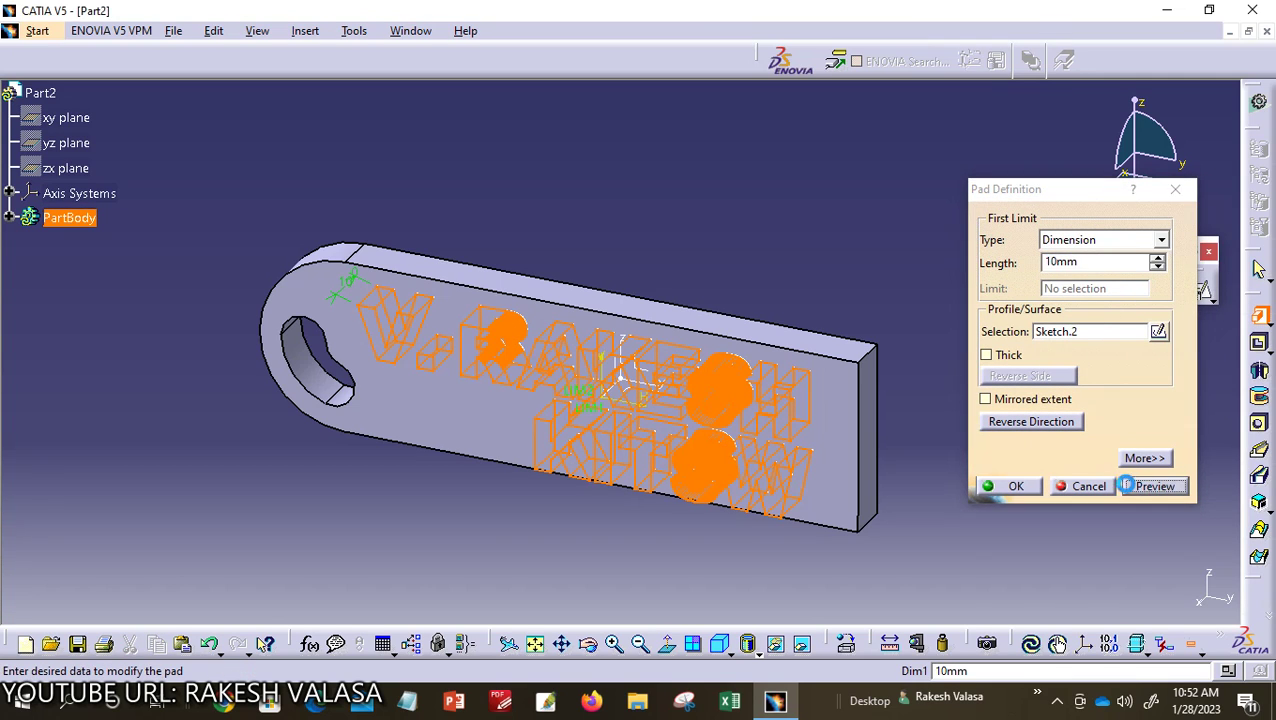
pyautogui.click(1008, 487)
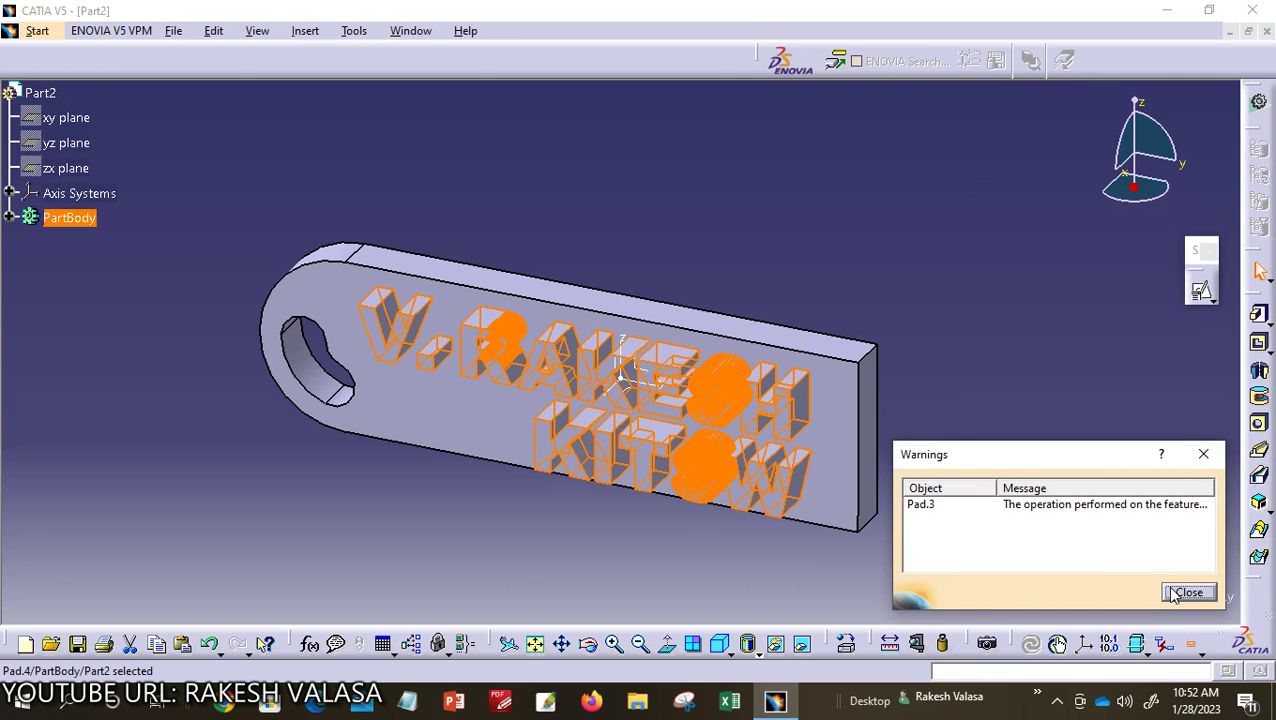
pyautogui.click(1187, 593)
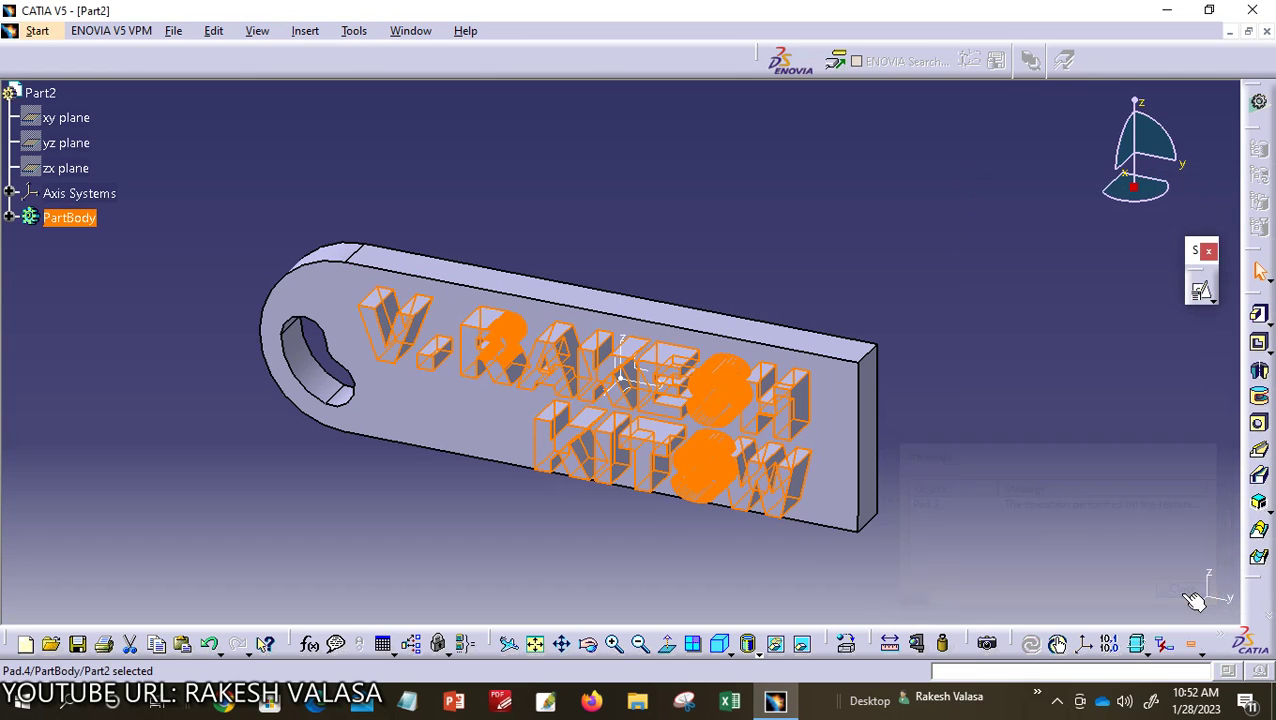
pyautogui.click(982, 475)
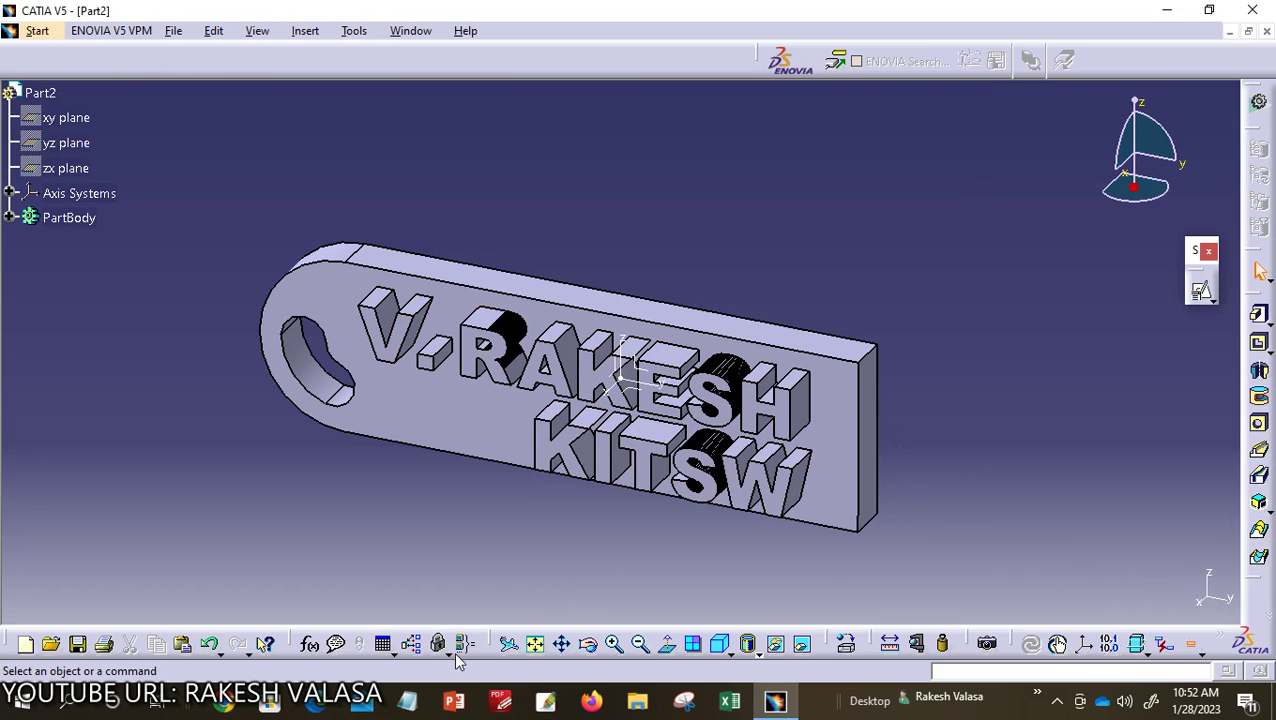
# Step: Orbit the keychain to view the two lines of raised name letters nearly face-on
pyautogui.moveTo(578, 555); pyautogui.dragTo(733, 455, button='middle')
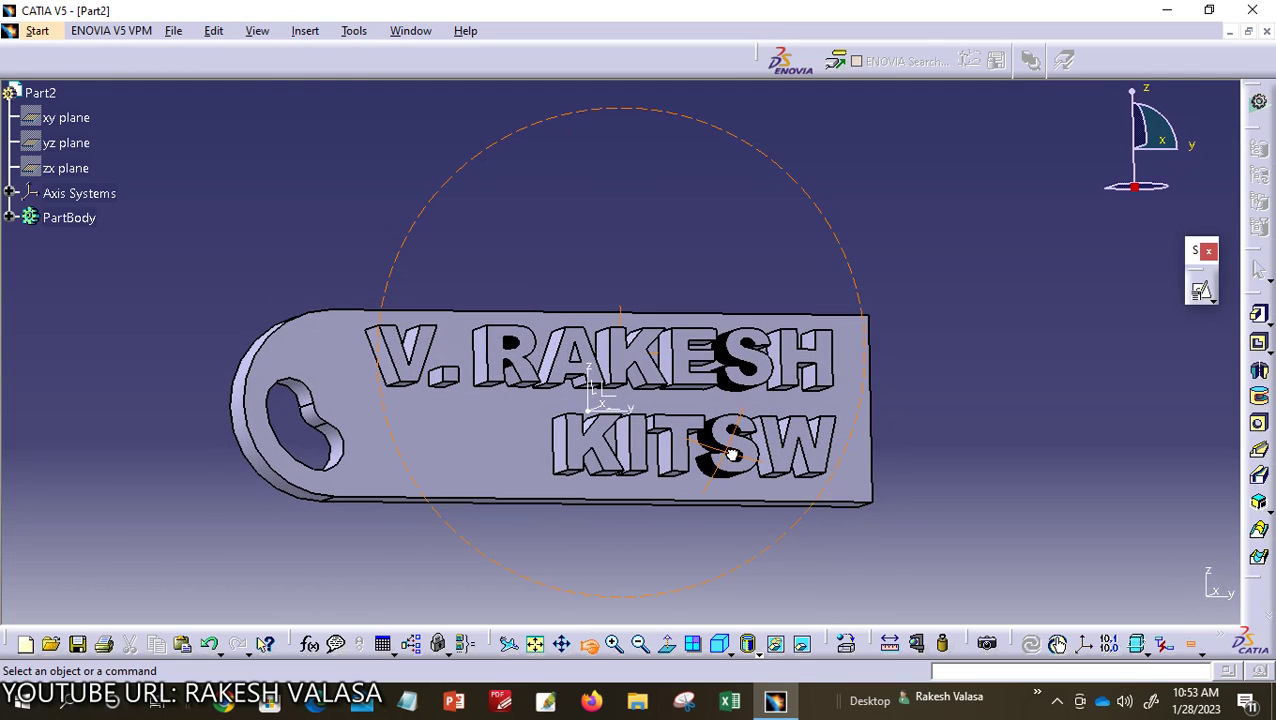
# Step: Save the part to the Desktop as KEYCHAIN in stl format, replacing the Part2 name
pyautogui.click(178, 31)
pyautogui.click(216, 176)
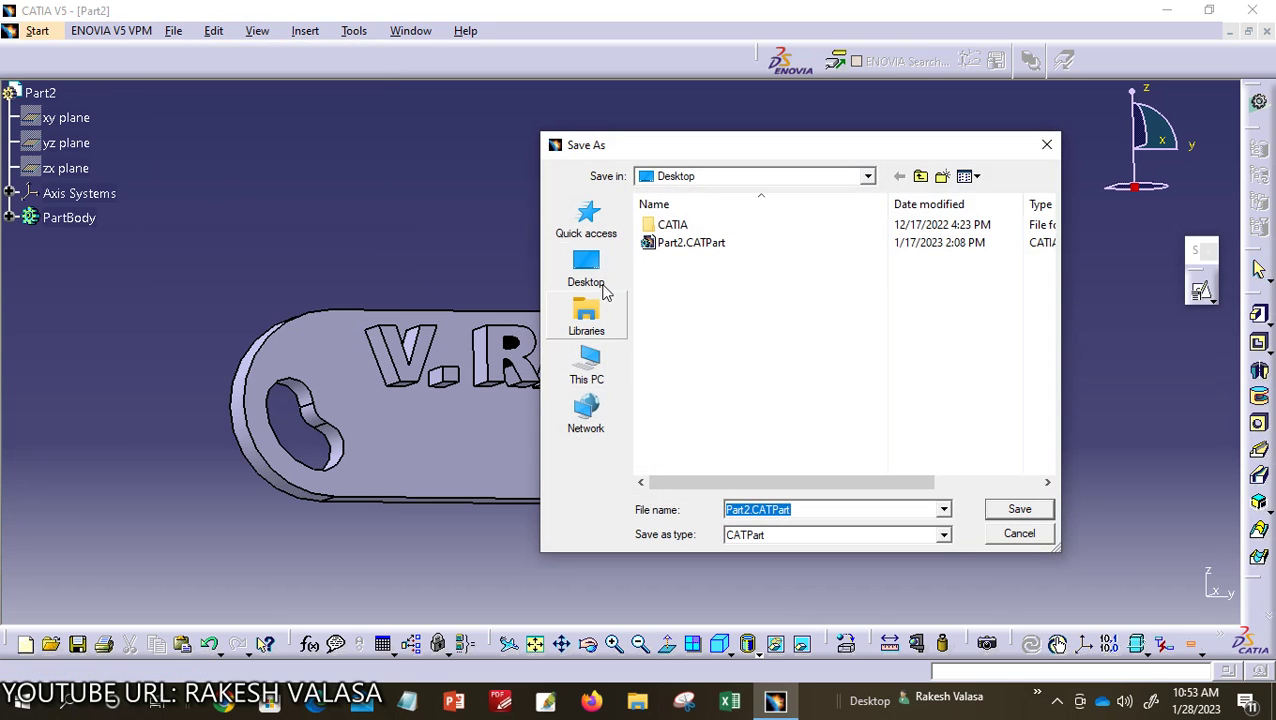
pyautogui.click(601, 285)
pyautogui.click(742, 510)
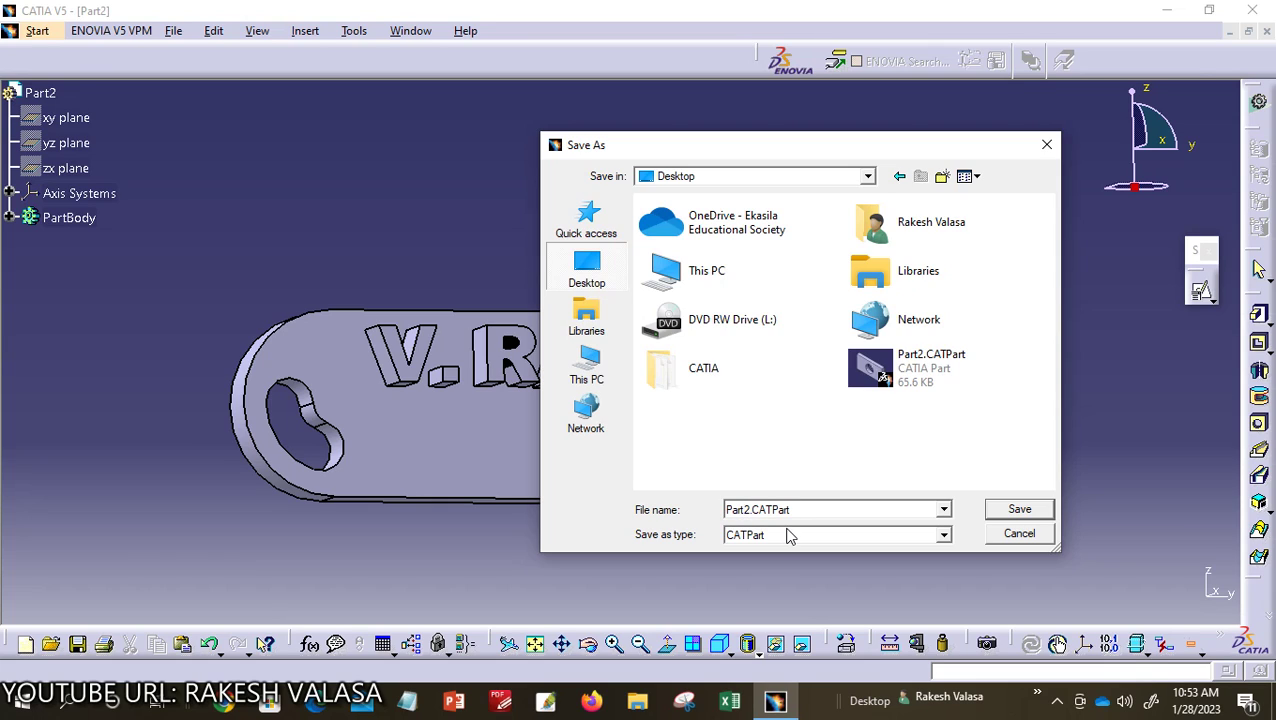
pyautogui.press('BackSpace')
pyautogui.press('BackSpace')
pyautogui.press('BackSpace')
pyautogui.press('BackSpace')
pyautogui.press('BackSpace')
pyautogui.write('KEYCHAIN')
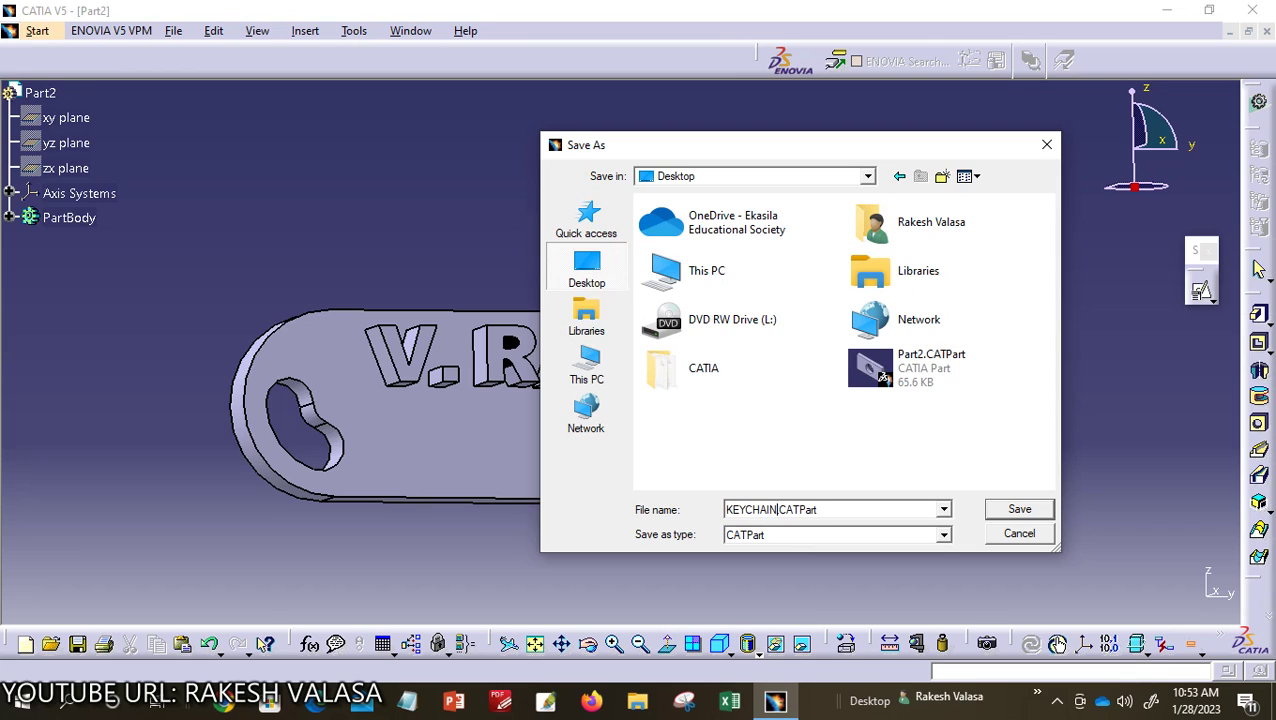
pyautogui.click(943, 538)
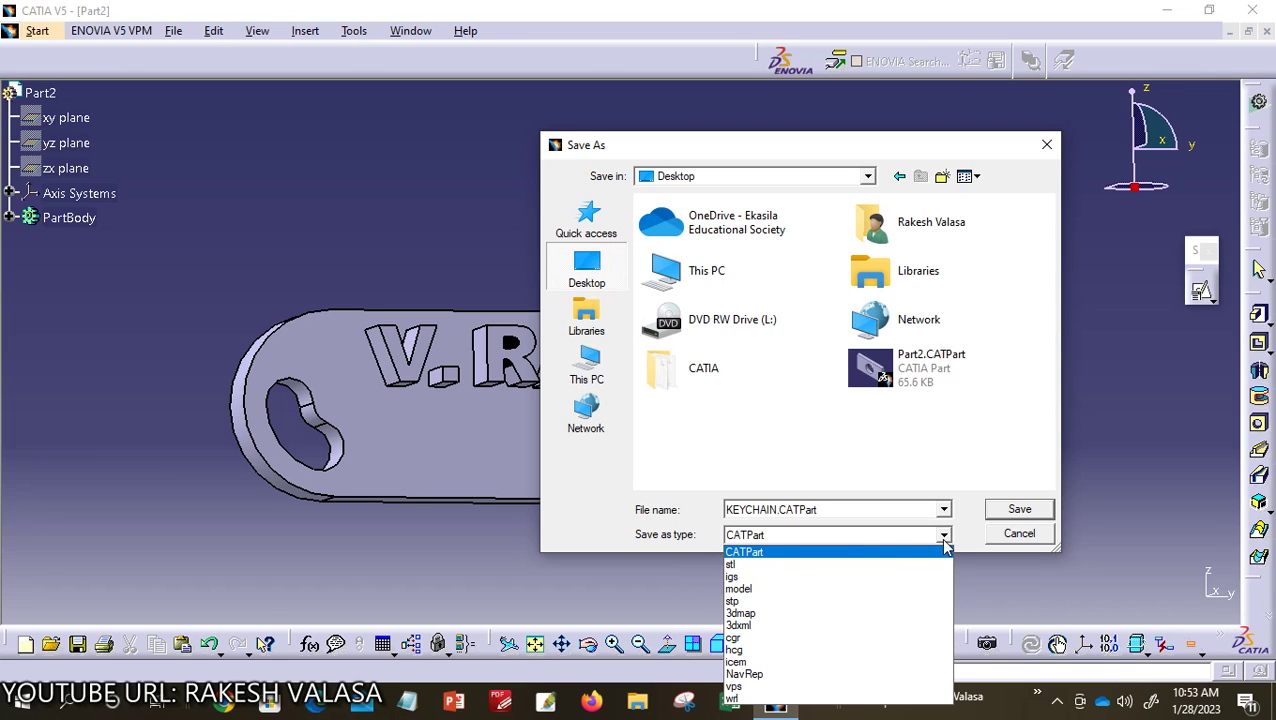
pyautogui.click(741, 566)
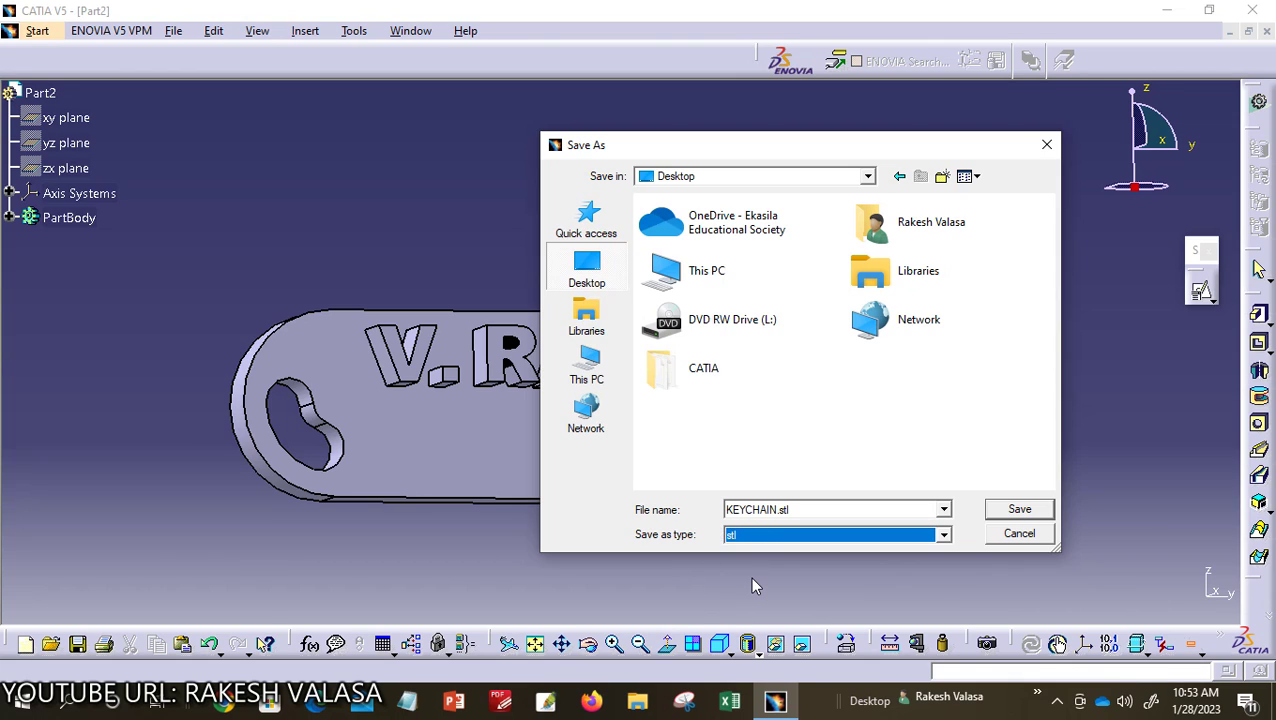
pyautogui.click(1005, 514)
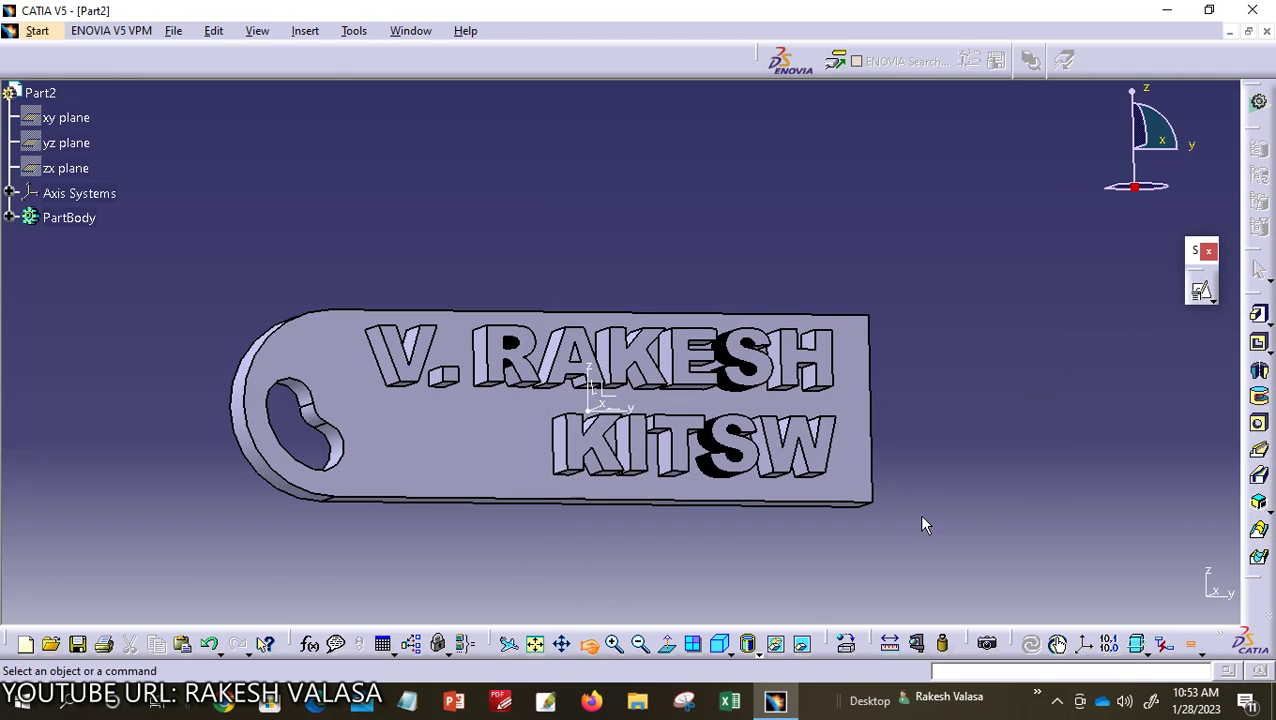
pyautogui.moveTo(922, 518); pyautogui.dragTo(840, 473, button='middle')
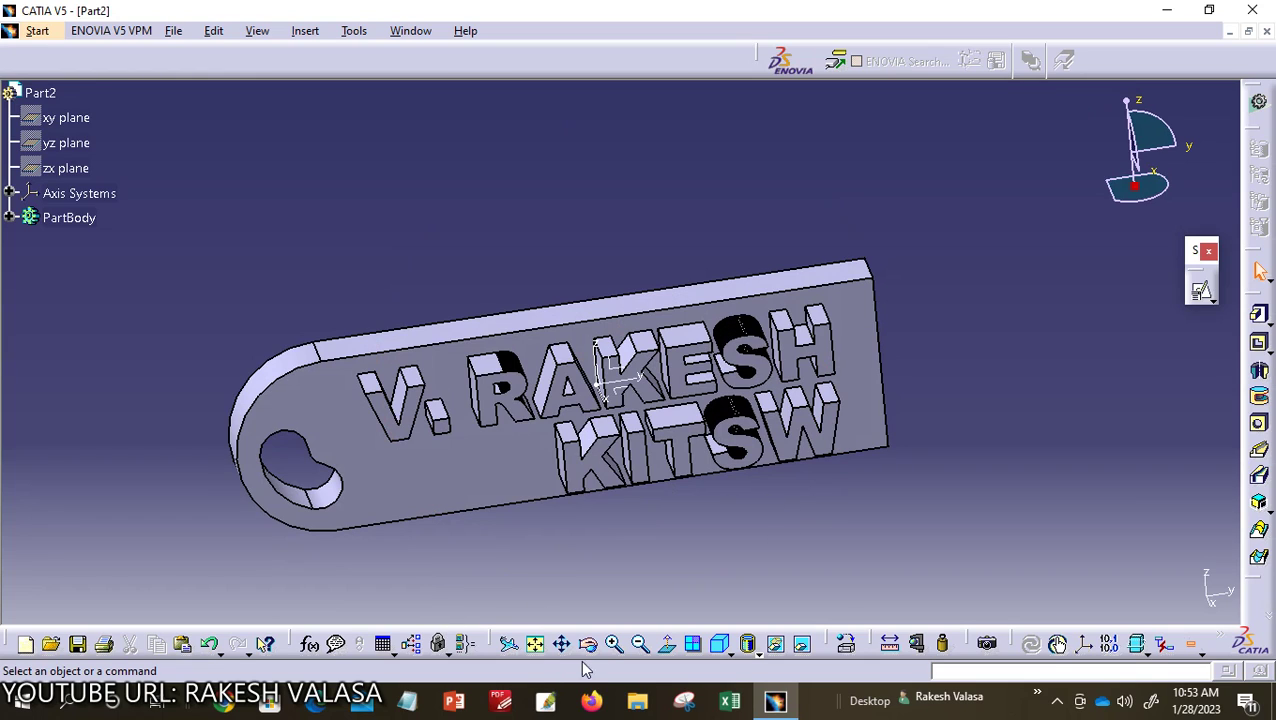
pyautogui.click(720, 642)
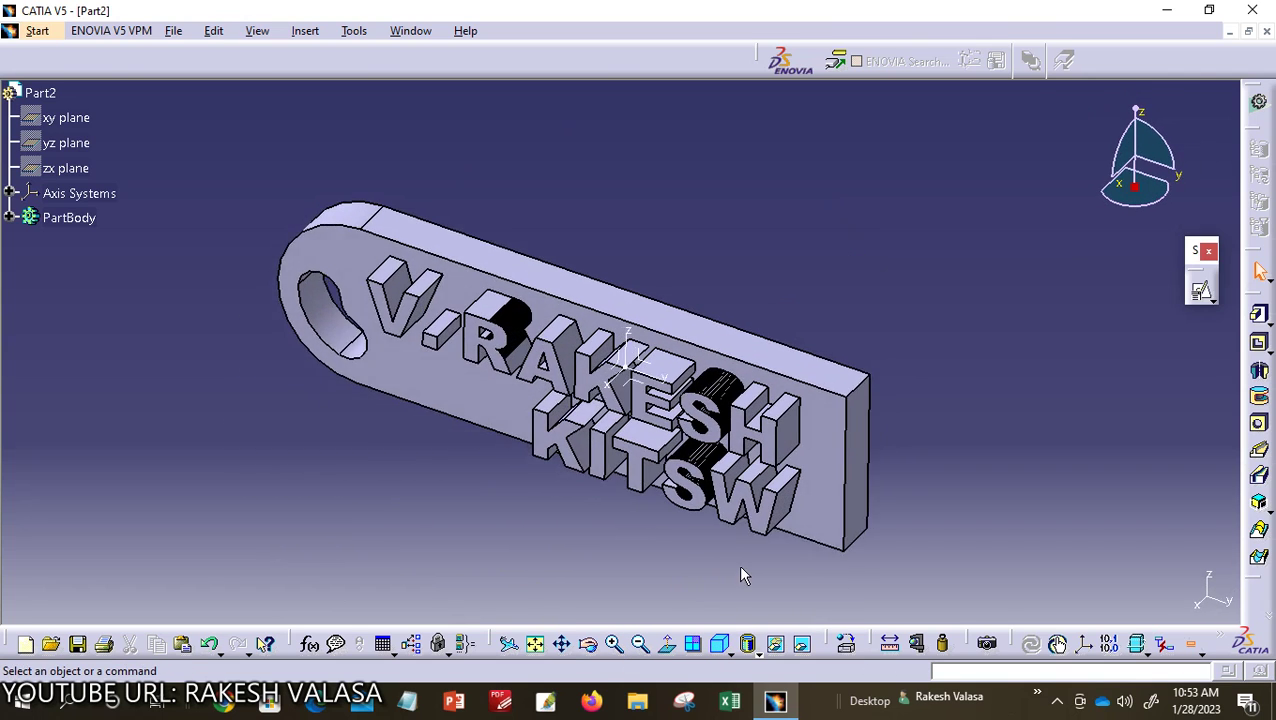
pyautogui.click(732, 655)
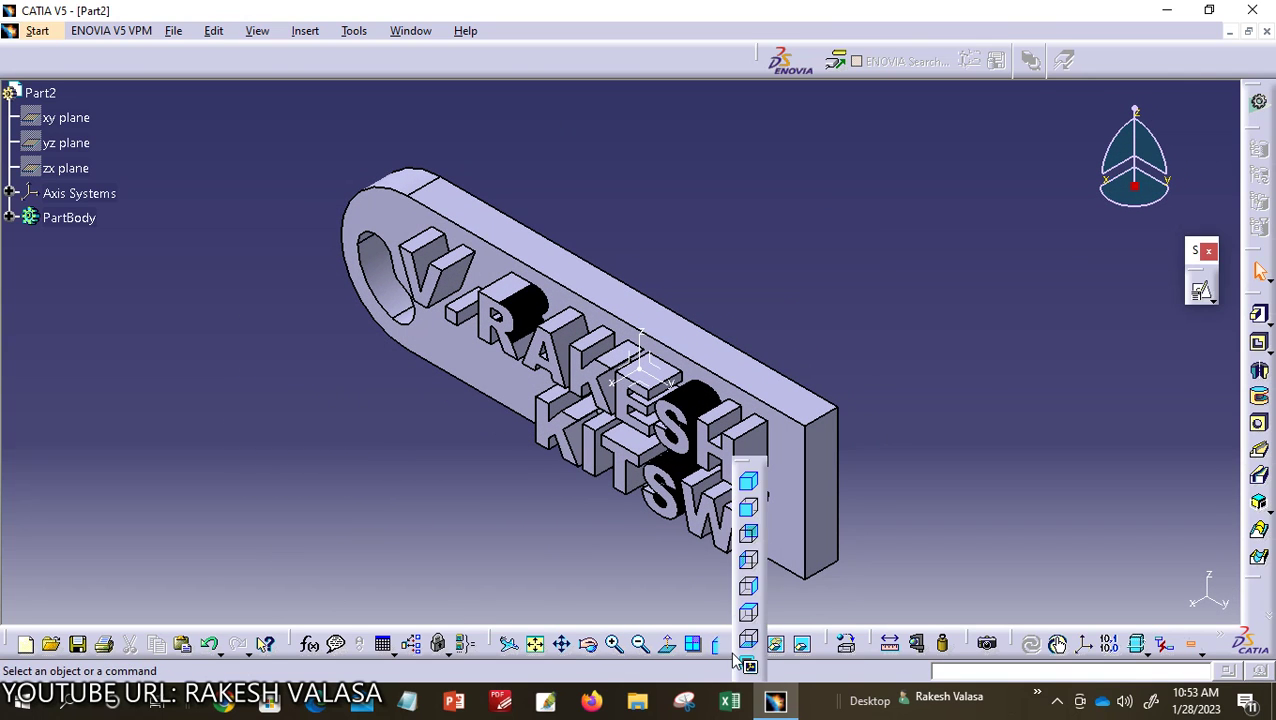
pyautogui.click(748, 508)
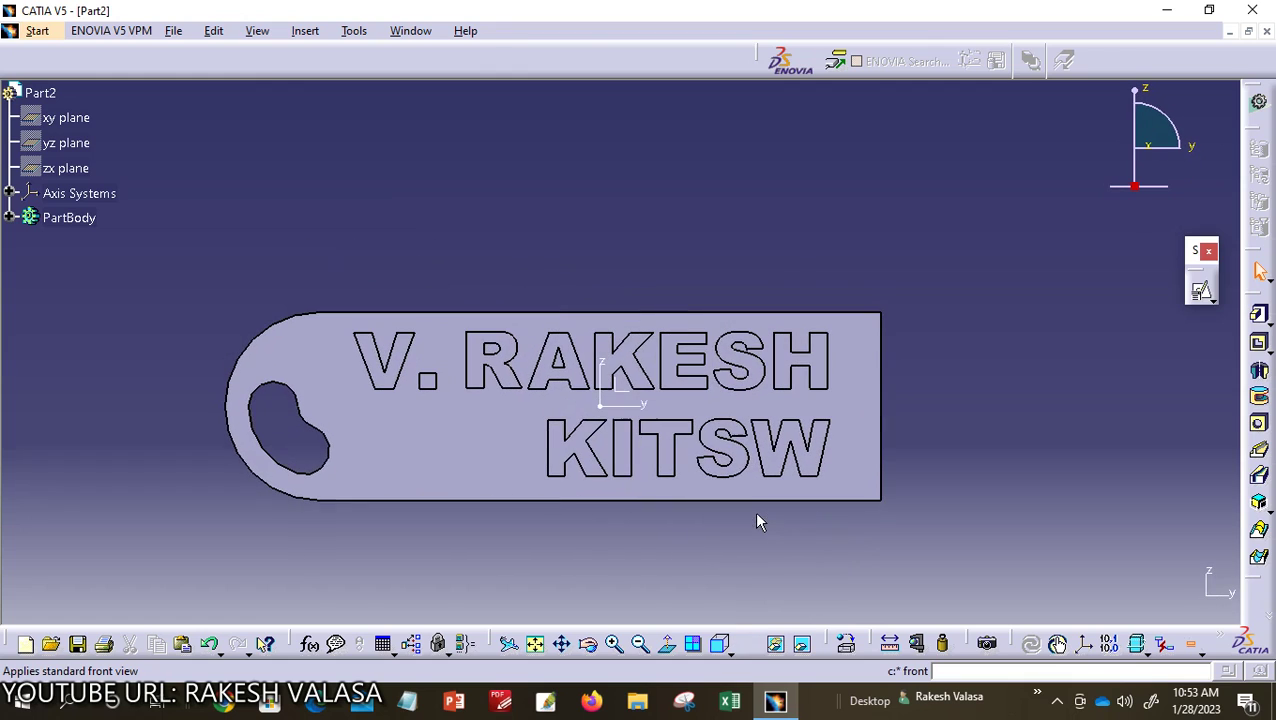
pyautogui.click(729, 651)
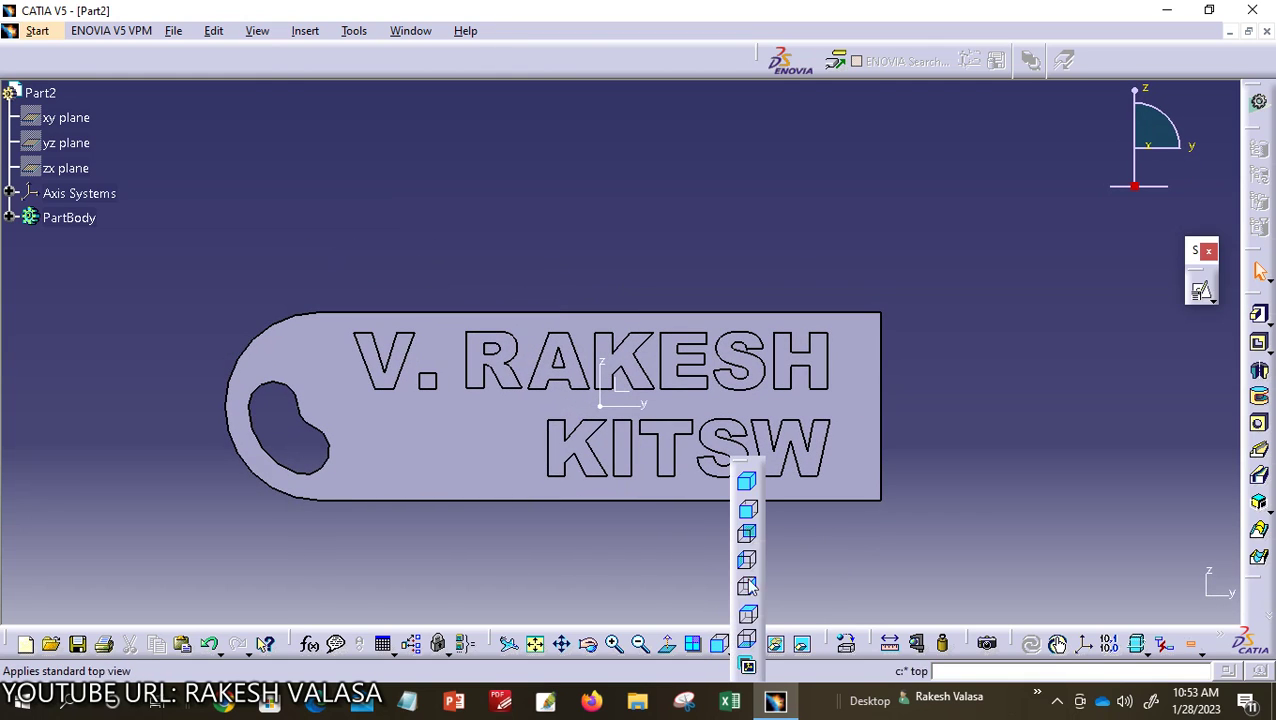